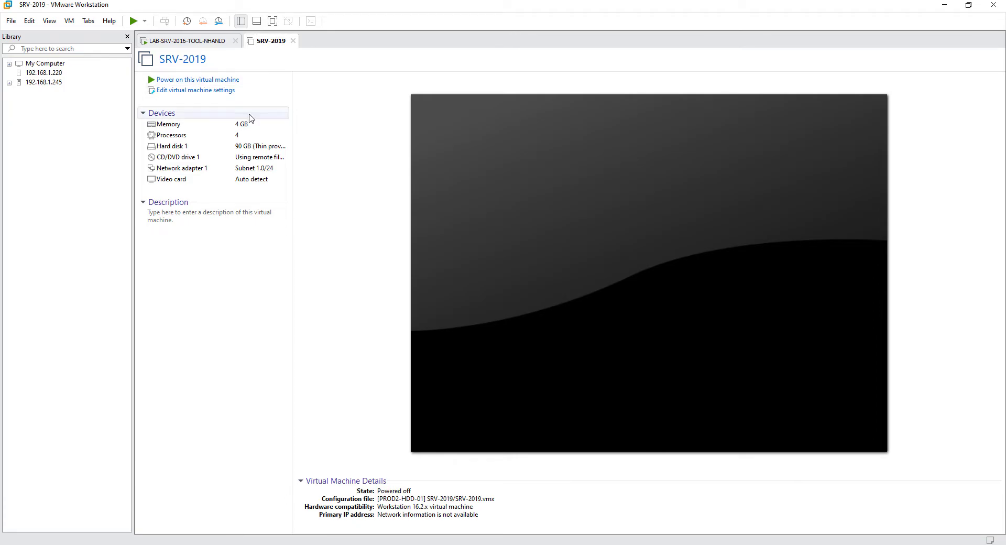
# - Use the Windows Server ISO in SRV-2019's CD/DVD drive settings and power on the VM
pyautogui.click(227, 94)
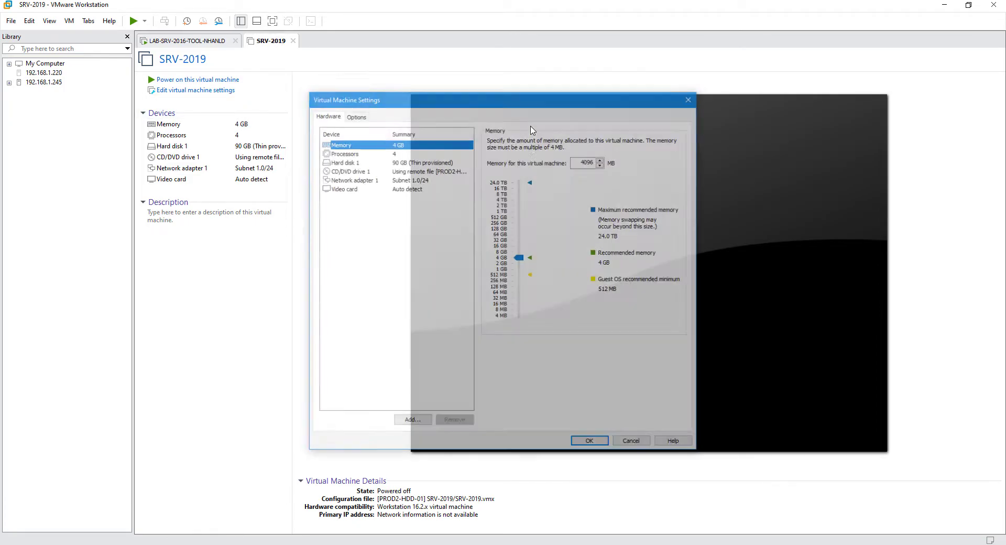
pyautogui.click(442, 171)
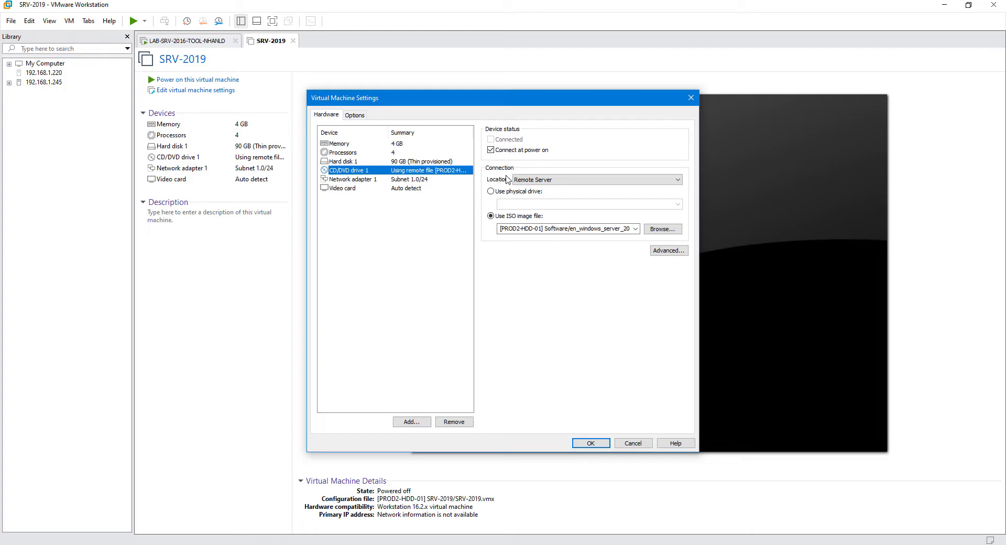
pyautogui.click(596, 445)
pyautogui.click(225, 80)
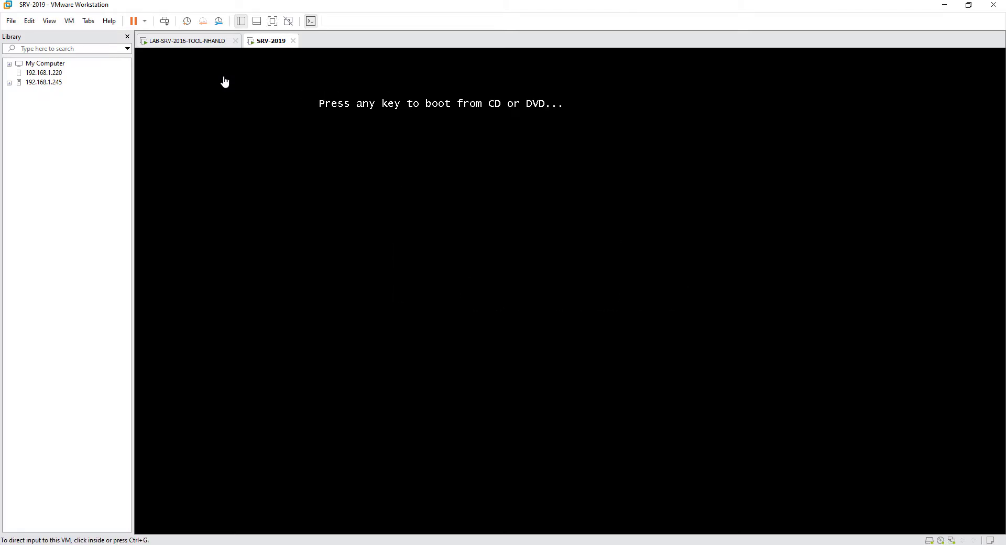
# - Boot SRV-2019 from the EFI VMware Virtual SATA CDROM Drive in Boot Manager
pyautogui.click(495, 195)
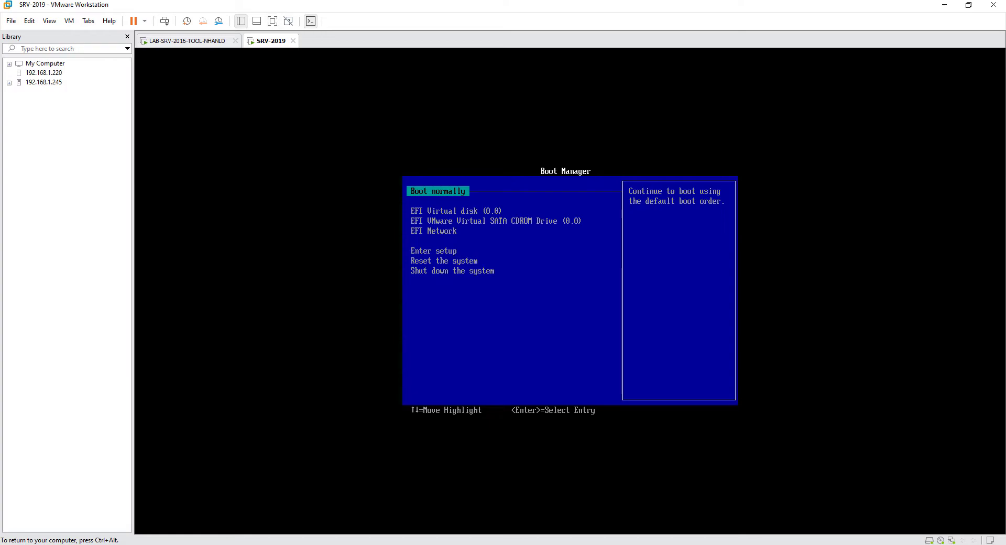
pyautogui.press('Down')
pyautogui.press('Down')
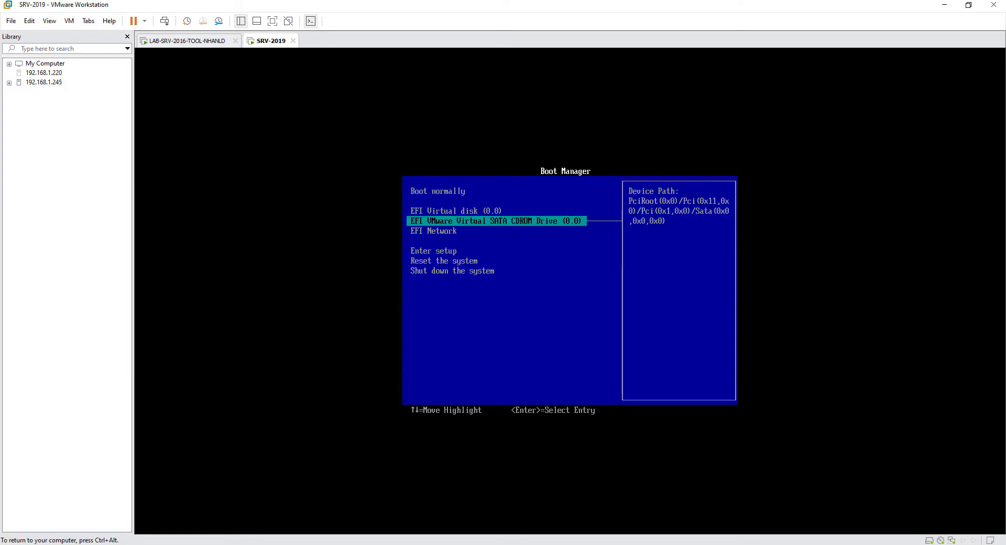
pyautogui.press('Return')
pyautogui.press('Return')
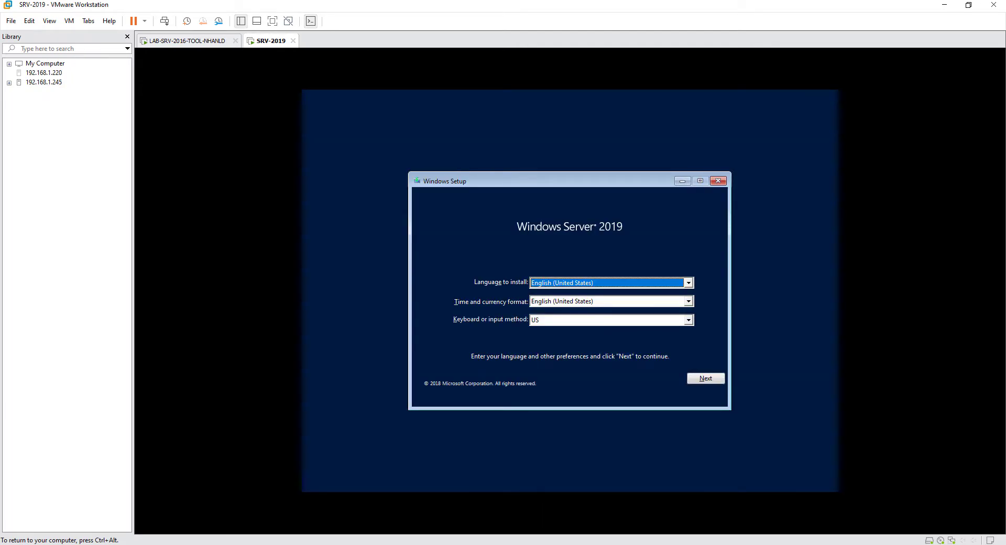
# - Start a custom install of Windows Server 2019 Standard (Desktop Experience) without a product key, accepting the license
pyautogui.click(702, 378)
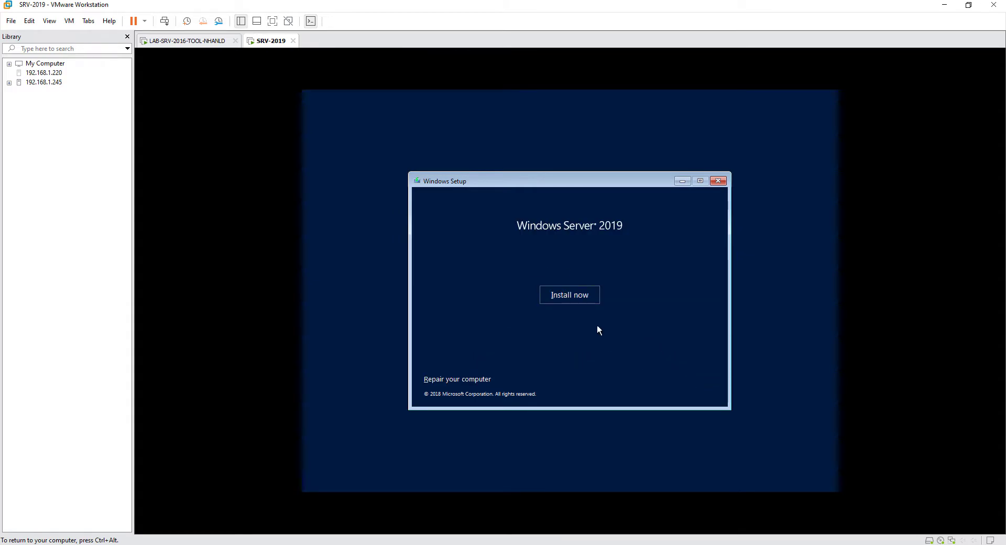
pyautogui.click(578, 293)
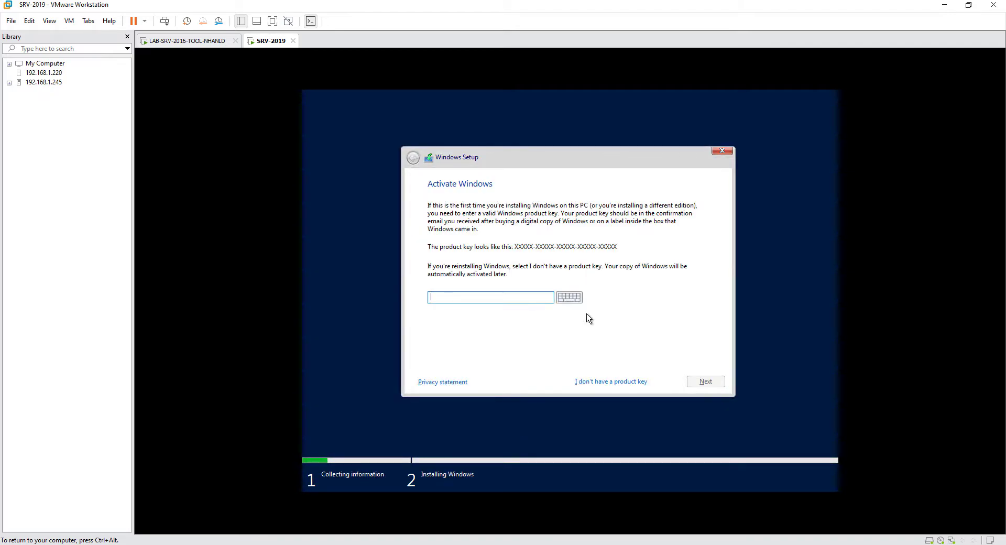
pyautogui.click(614, 383)
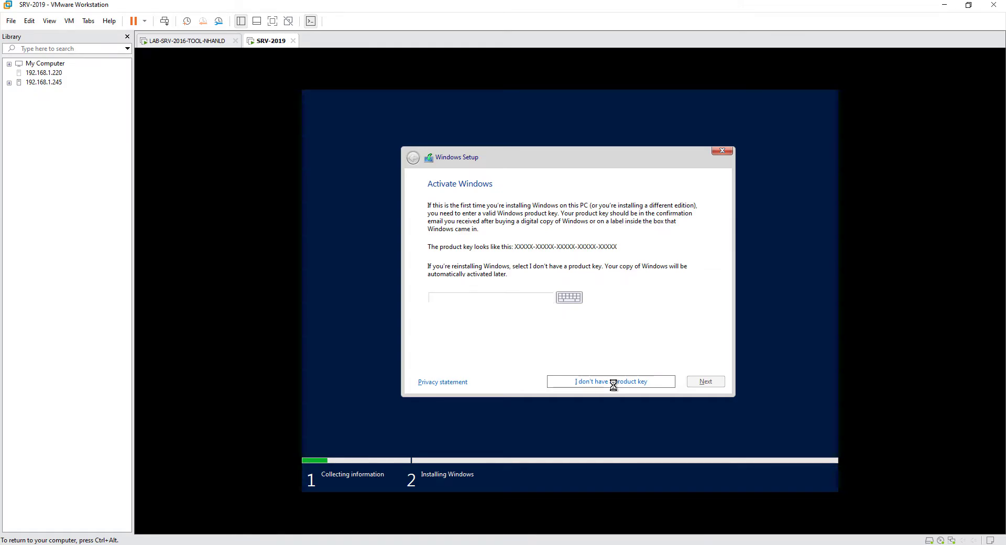
pyautogui.click(576, 231)
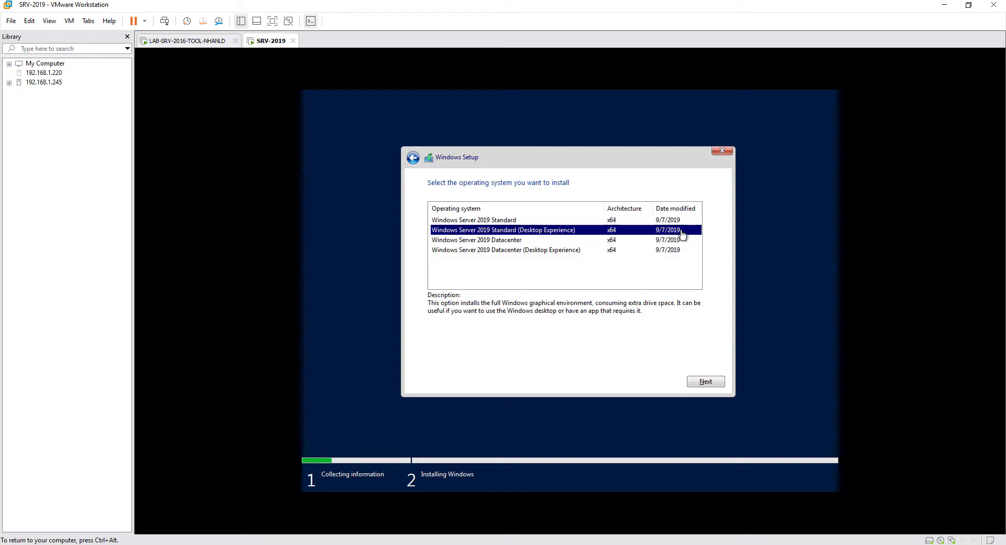
pyautogui.click(717, 380)
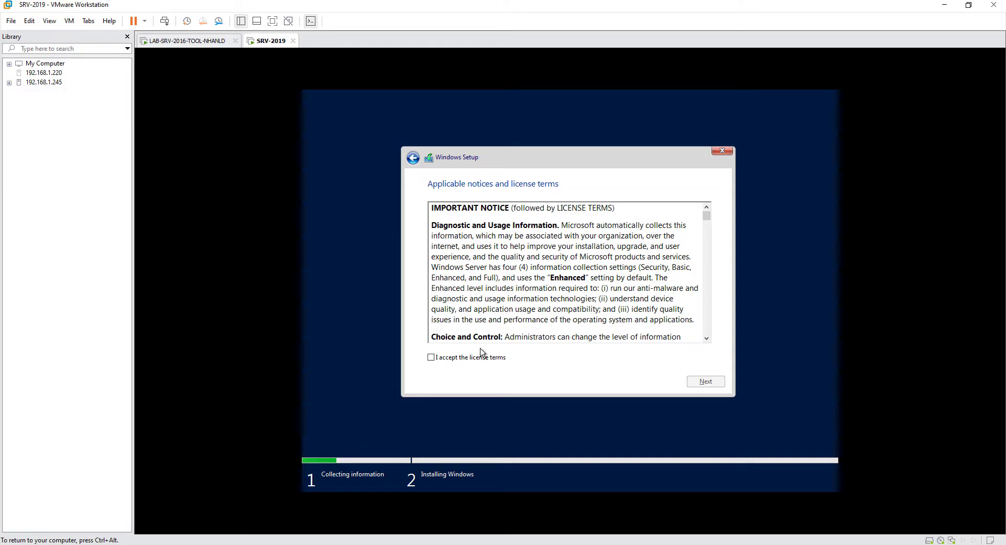
pyautogui.click(479, 359)
pyautogui.click(708, 383)
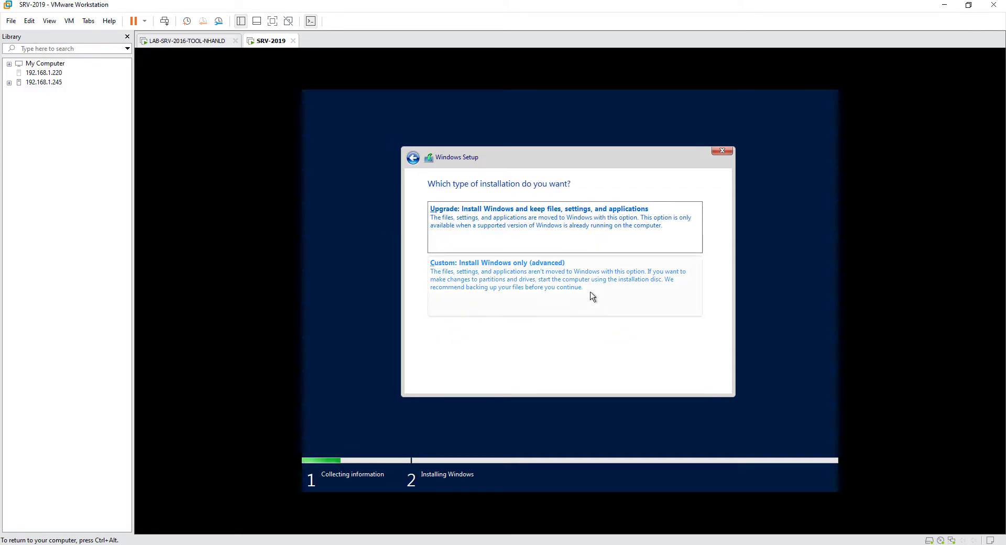
pyautogui.click(570, 289)
pyautogui.click(719, 381)
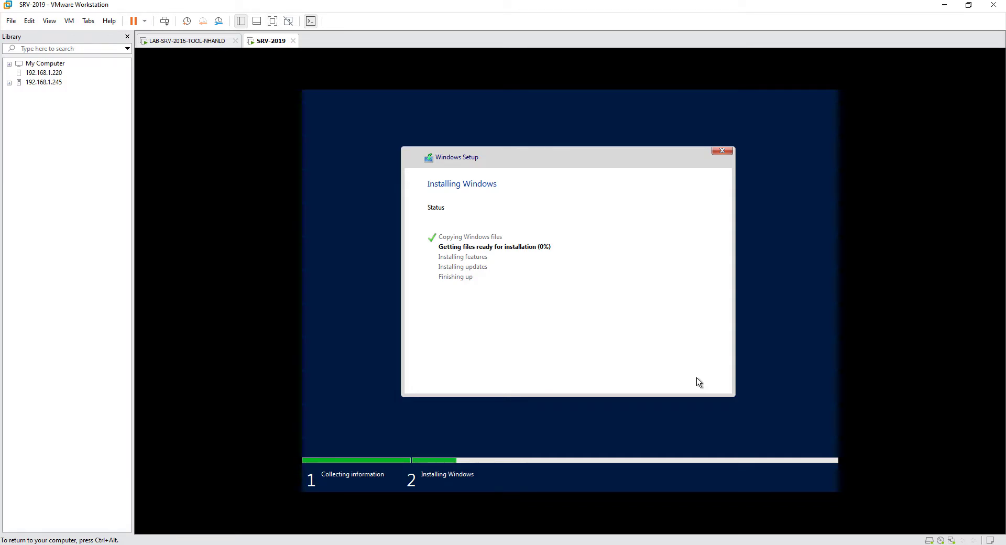
# - Release input to the host, let setup finish, and answer No to network discoverability
pyautogui.hotkey('ctrl', 'alt')
pyautogui.click(883, 544)
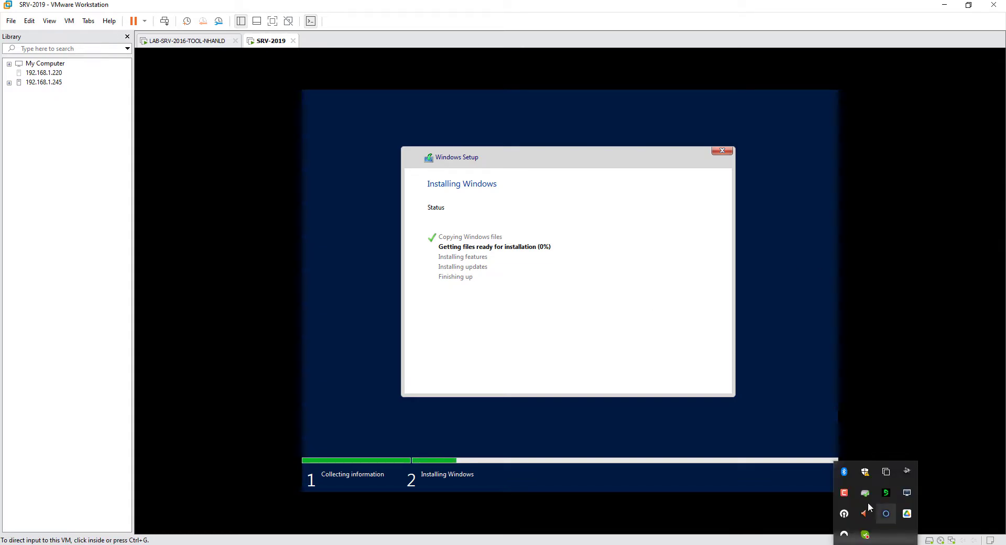
pyautogui.click(844, 493)
pyautogui.click(954, 509)
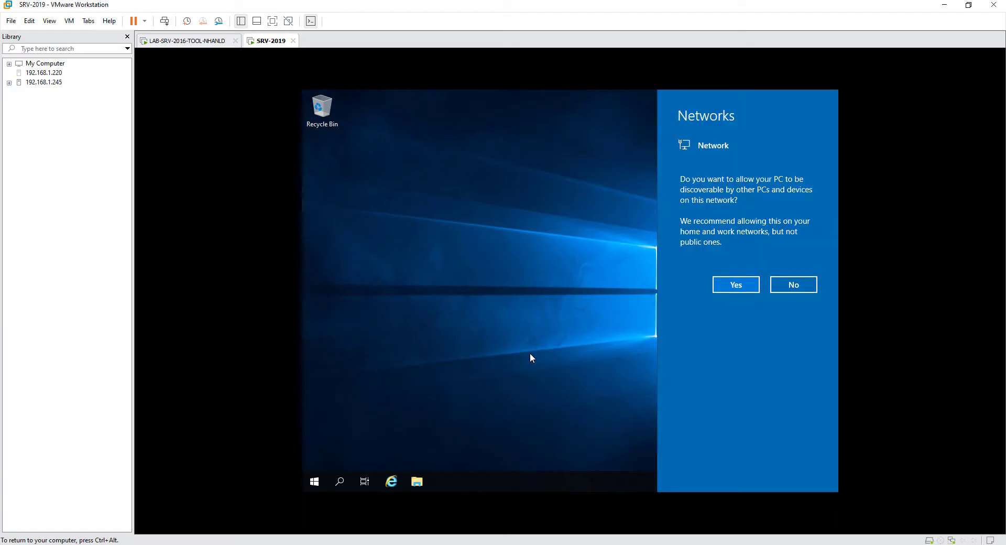
pyautogui.click(794, 285)
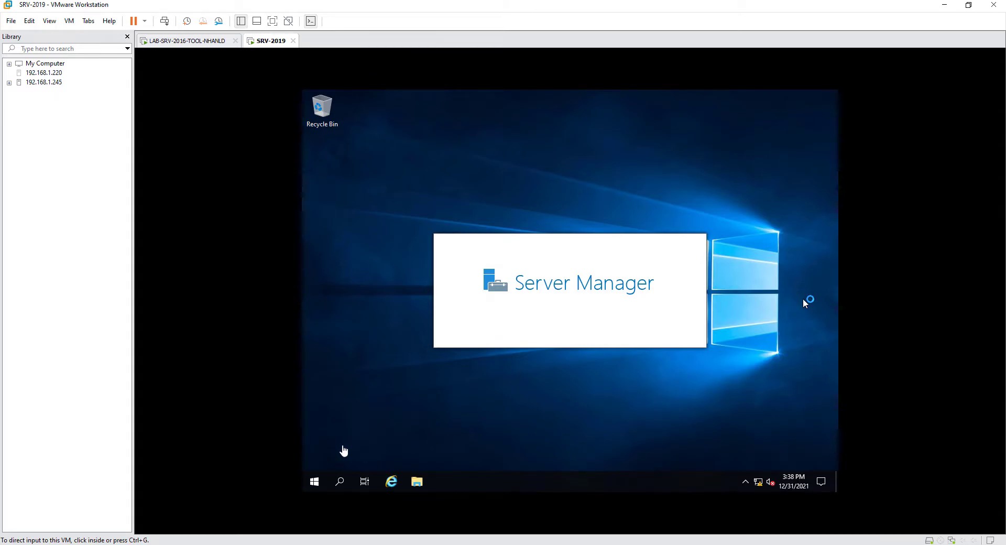
# - Run ncpa.cpl and open the Ethernet0 adapter's properties
pyautogui.rightClick(314, 484)
pyautogui.click(344, 437)
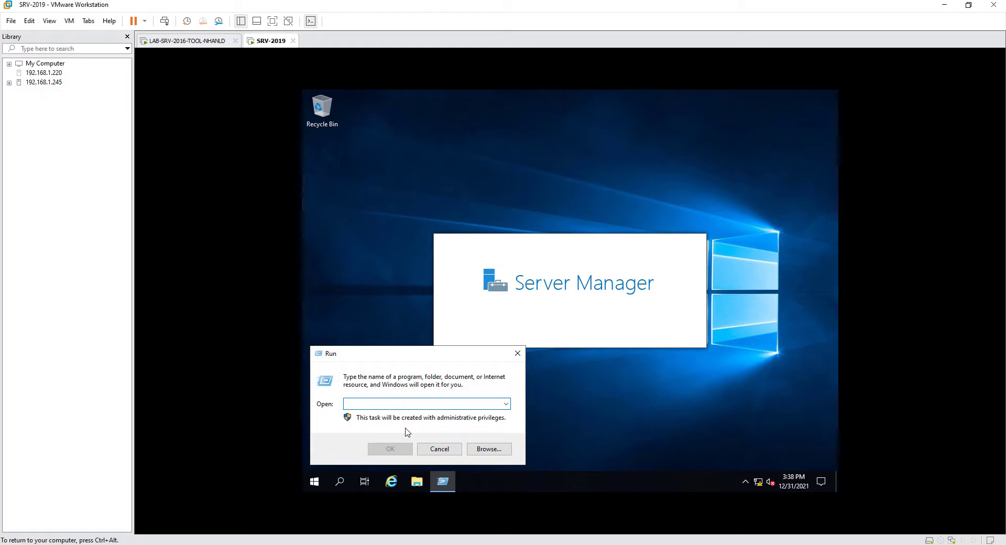
pyautogui.write('ncpa.cpl')
pyautogui.press('Return')
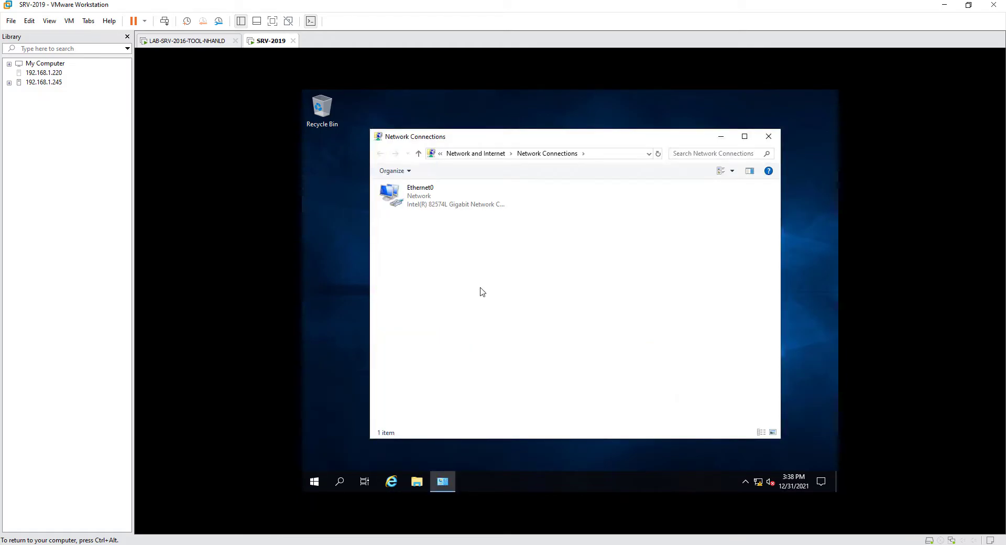
pyautogui.click(427, 190)
pyautogui.rightClick(428, 189)
pyautogui.click(458, 288)
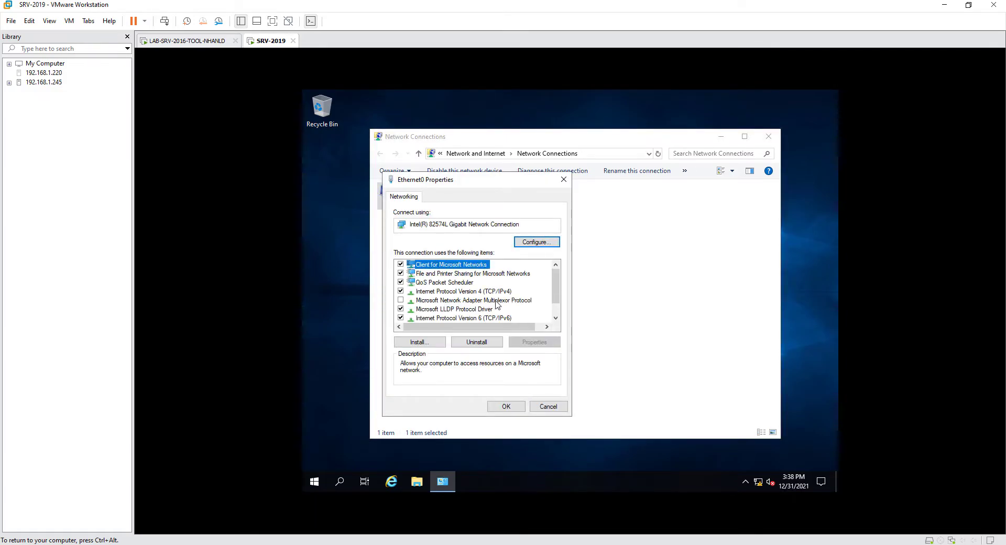
# - Give Ethernet0 static IPv4 192.168.1.221 with mask 255.255.255.0, then dismiss the Admin Center popup
pyautogui.click(504, 295)
pyautogui.click(534, 342)
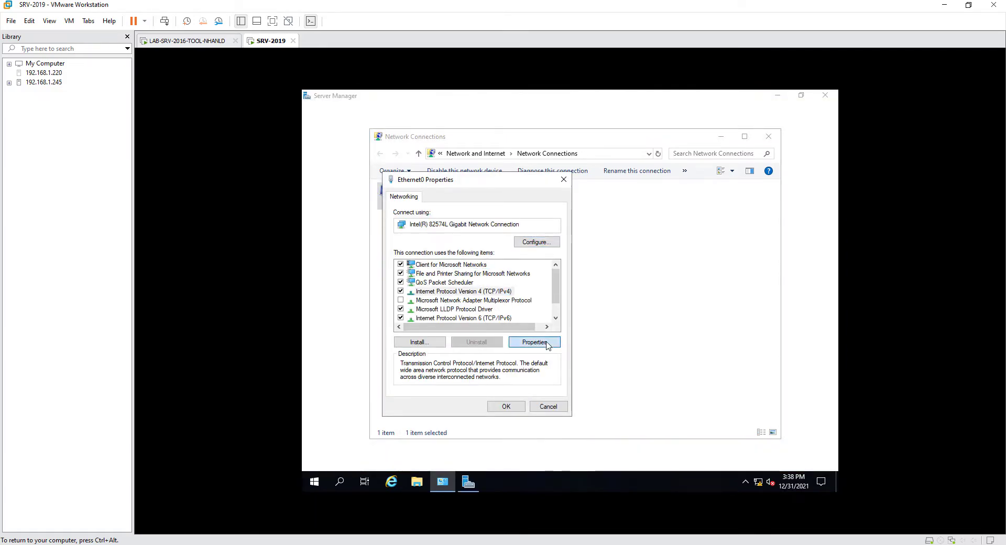
pyautogui.click(431, 297)
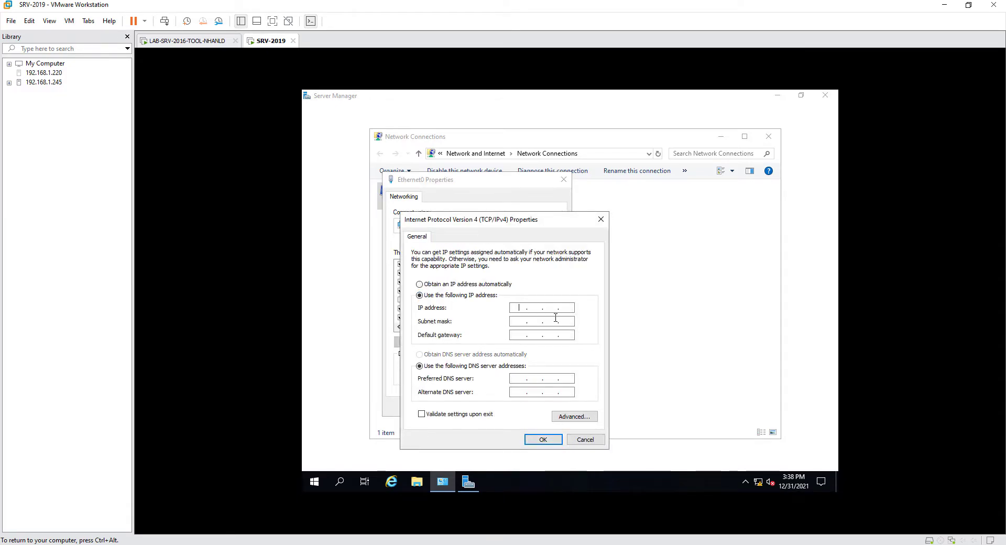
pyautogui.write('192 . 168 . 1 . ')
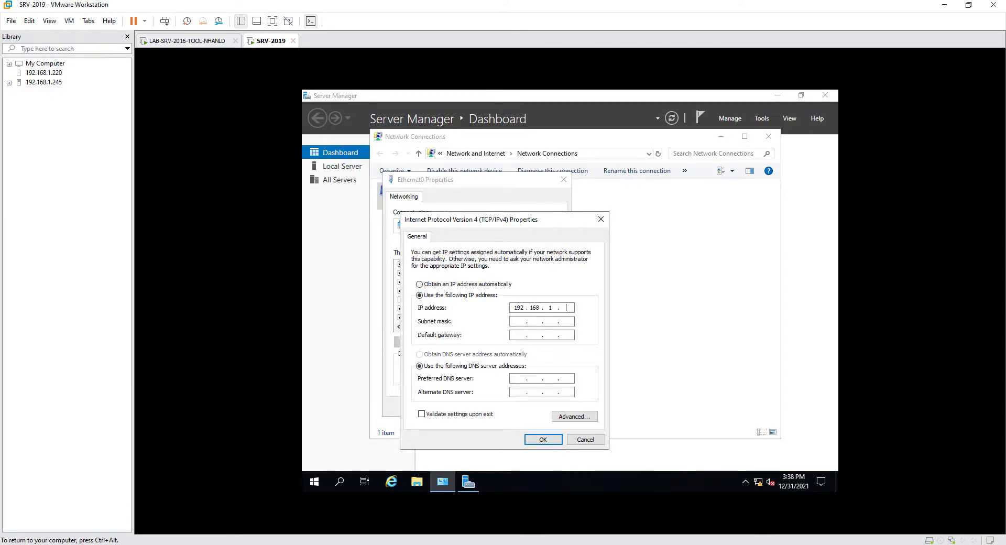
pyautogui.write('221')
pyautogui.press('Tab')
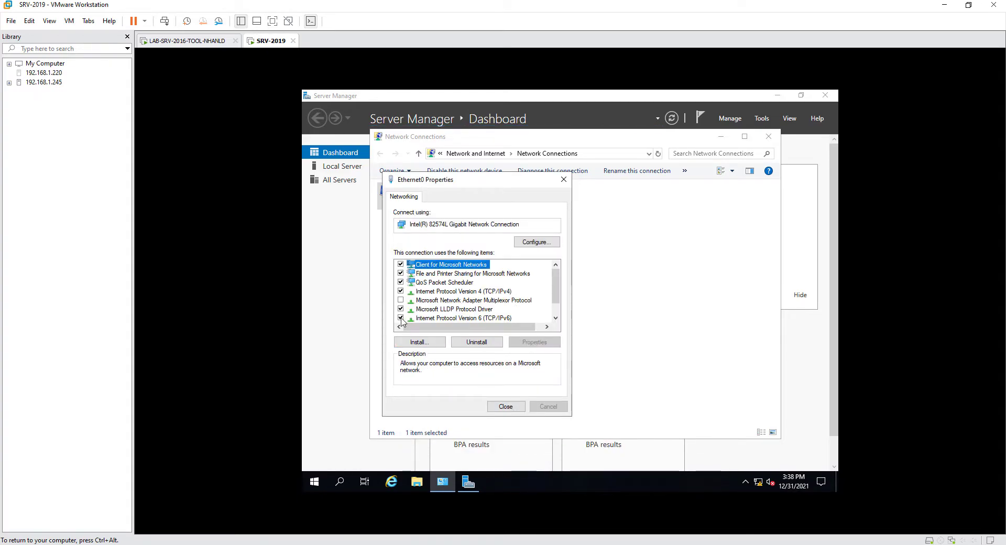
pyautogui.click(461, 318)
pyautogui.click(514, 408)
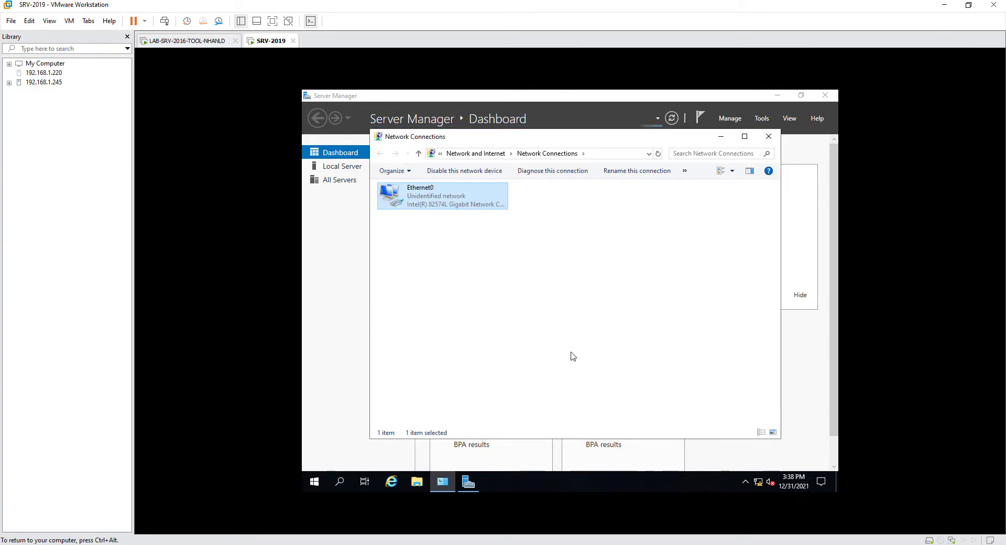
pyautogui.click(769, 136)
pyautogui.click(625, 165)
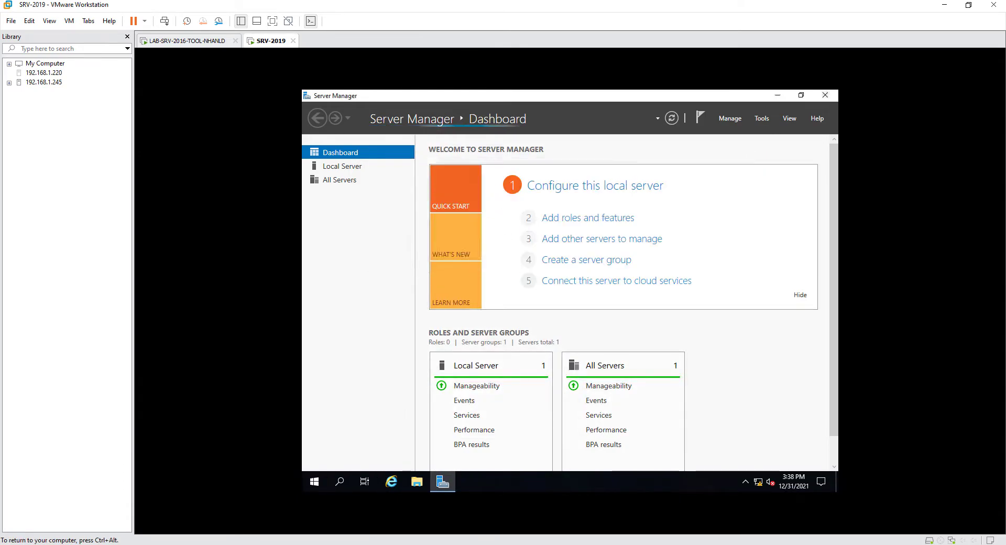
# - Reach the Computer Name settings from This PC's system properties
pyautogui.rightClick(311, 486)
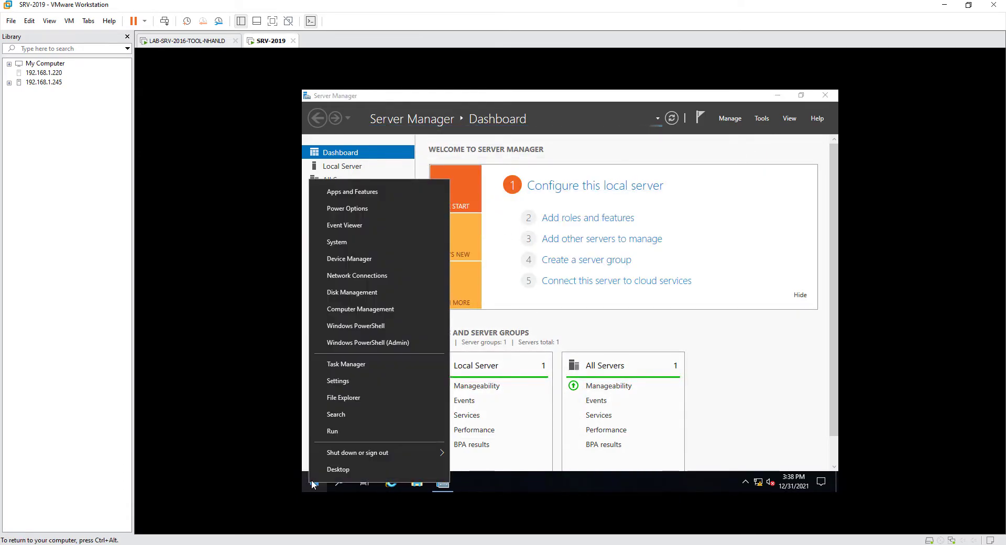
pyautogui.click(358, 346)
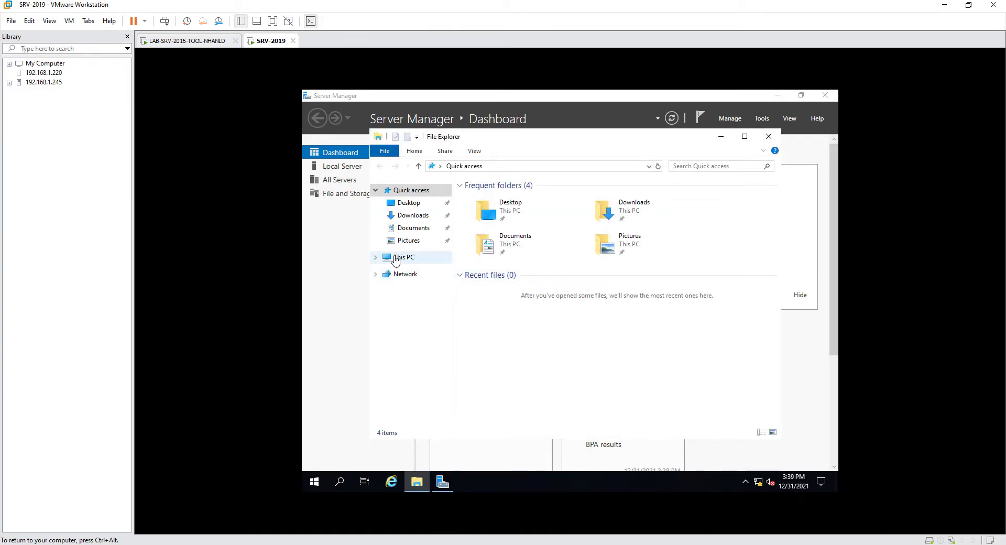
pyautogui.rightClick(398, 258)
pyautogui.click(443, 400)
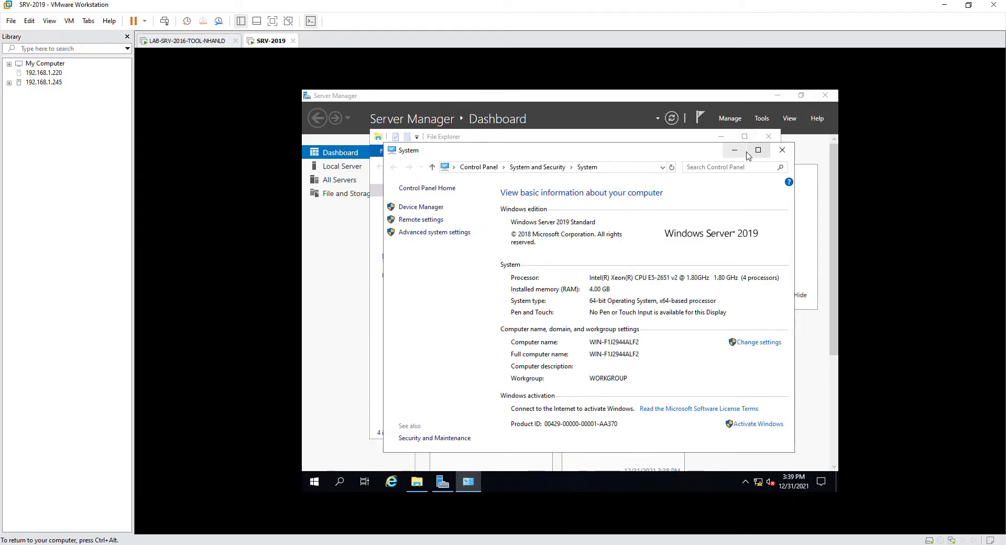
pyautogui.click(757, 151)
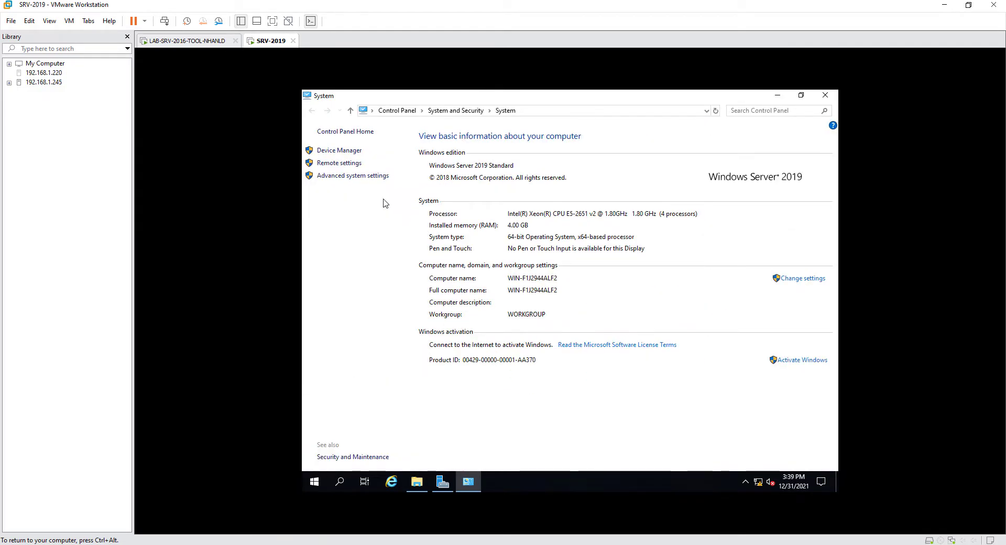
pyautogui.click(366, 176)
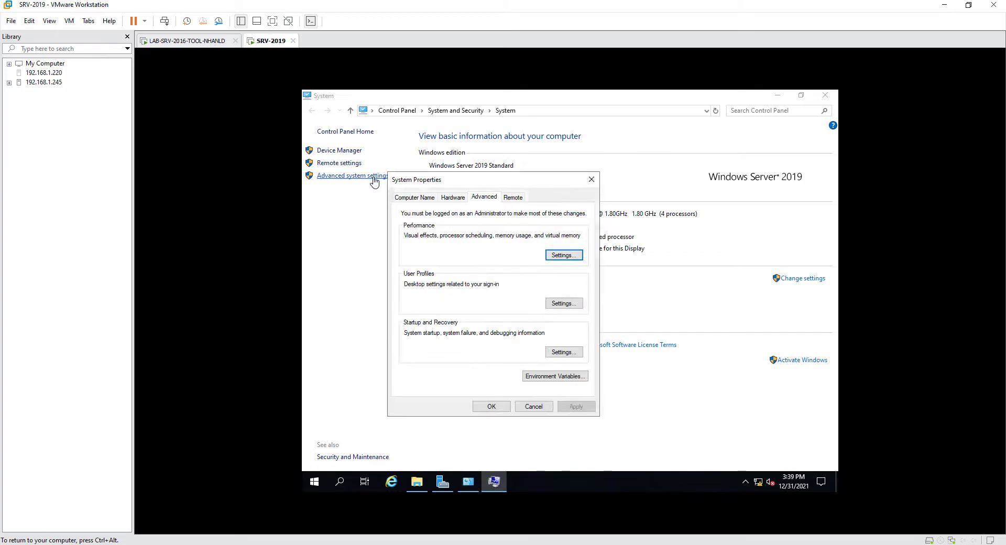
pyautogui.click(415, 197)
# - Rename the computer to SRV-2019-LAB and choose Restart Later
pyautogui.click(566, 299)
pyautogui.write('SRV-')
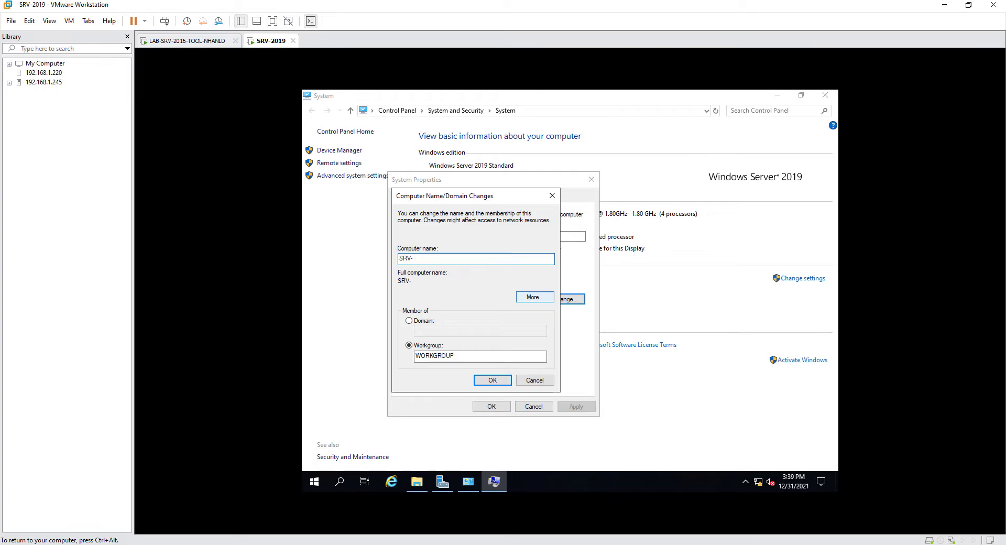
pyautogui.write('2019-LAB')
pyautogui.click(502, 380)
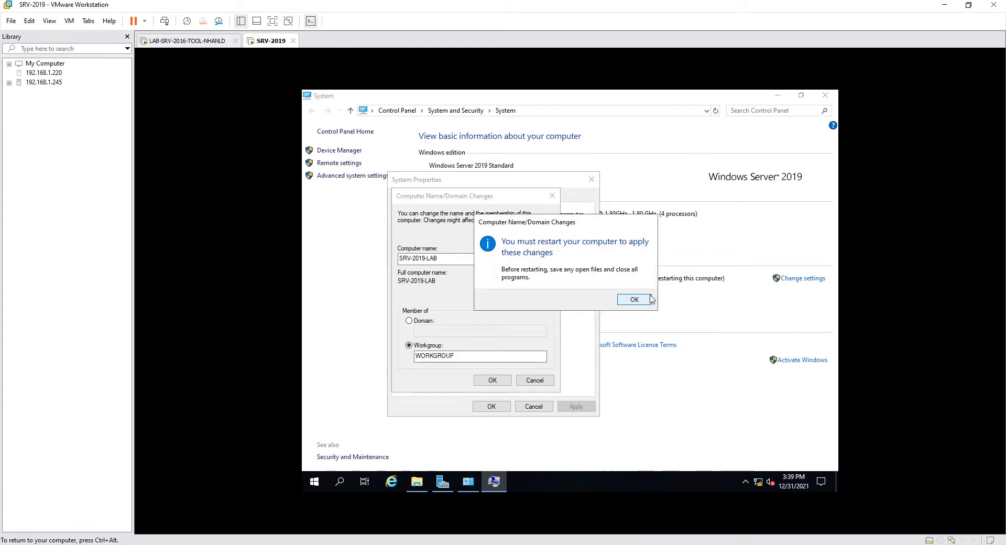
pyautogui.click(650, 299)
pyautogui.click(492, 407)
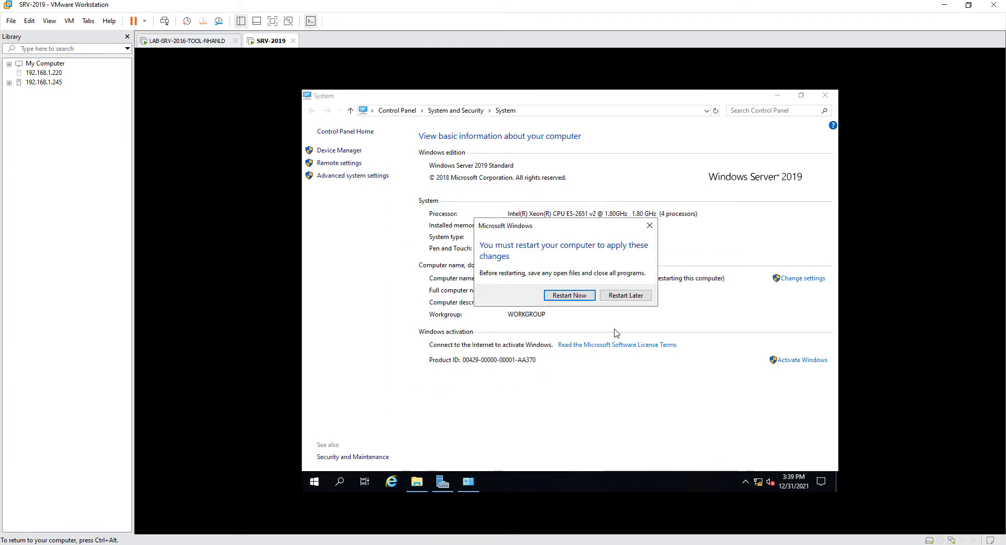
pyautogui.click(627, 297)
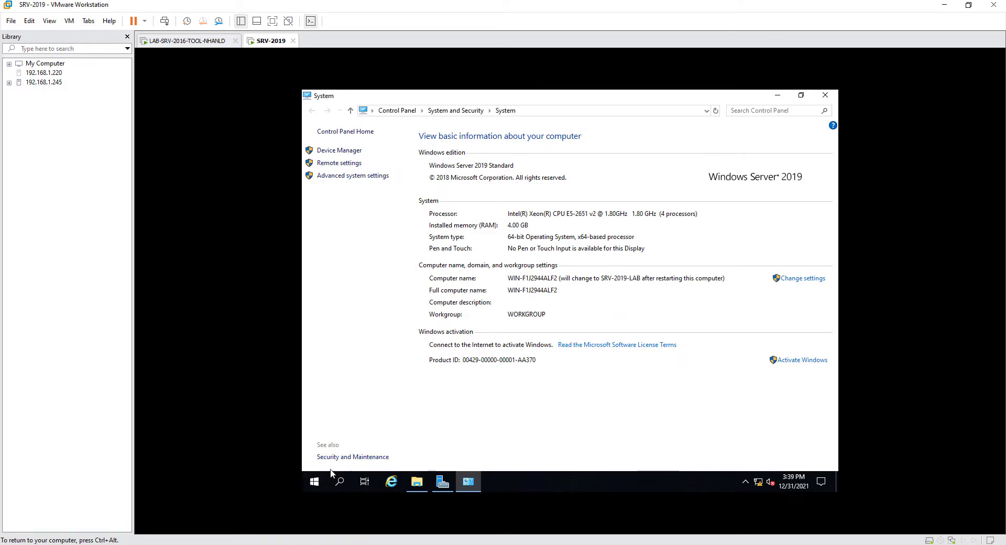
# - Shut down the SRV-2019 guest from the power-user menu
pyautogui.rightClick(319, 479)
pyautogui.moveTo(388, 455)
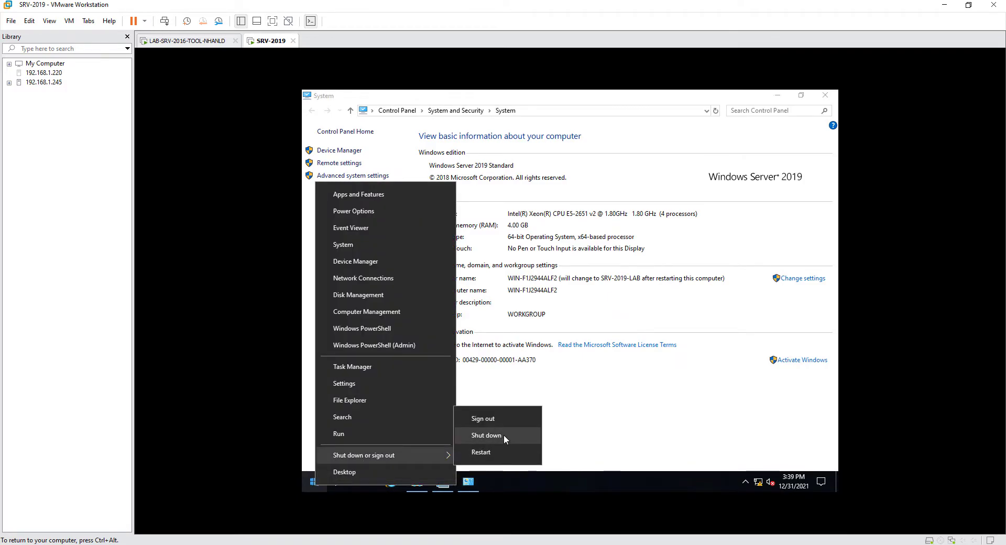
pyautogui.click(504, 435)
pyautogui.click(492, 469)
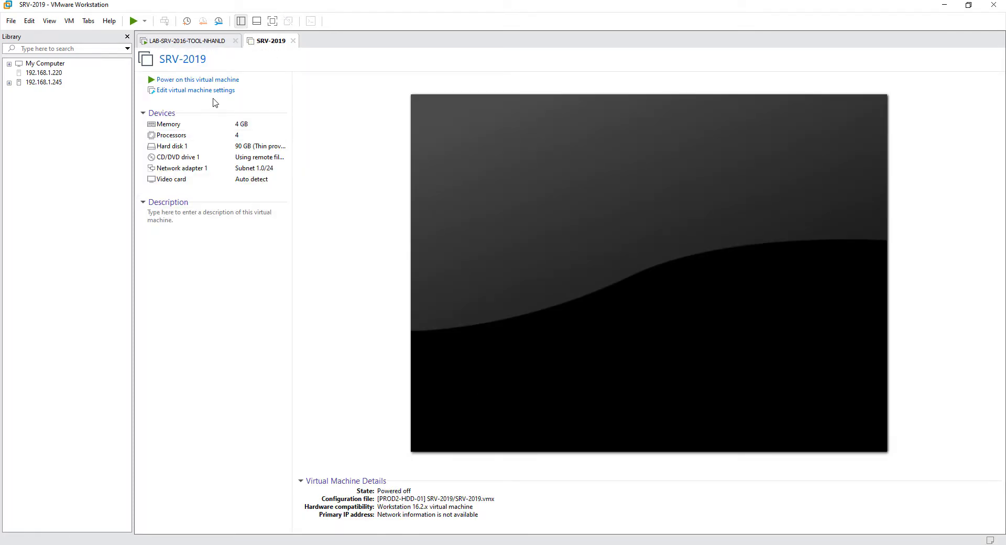
pyautogui.click(218, 91)
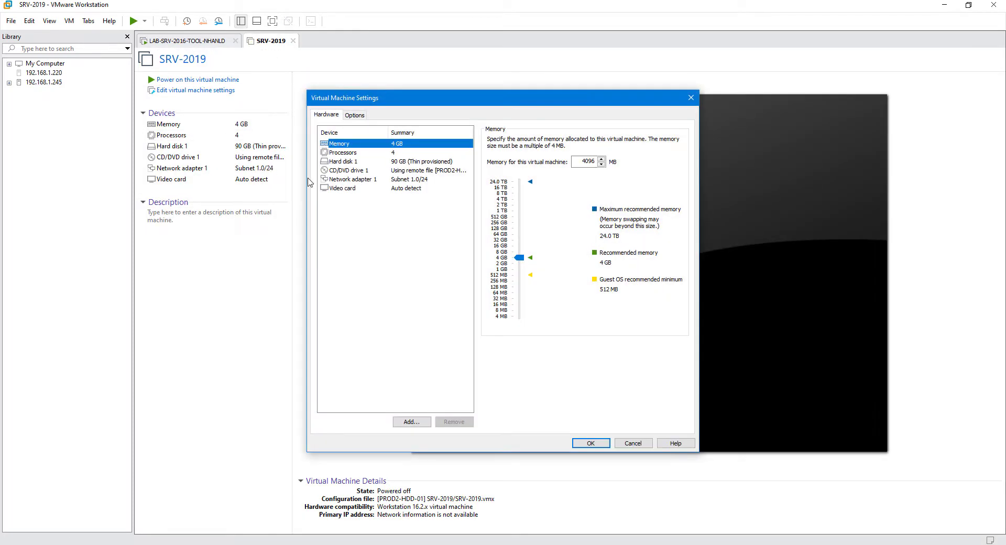
pyautogui.click(373, 171)
pyautogui.click(516, 192)
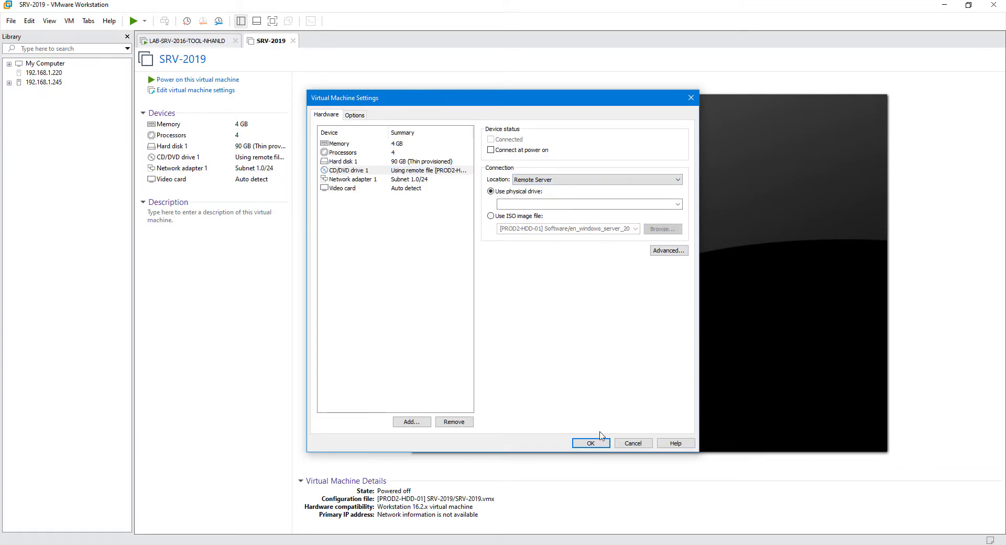
pyautogui.click(592, 443)
pyautogui.click(553, 294)
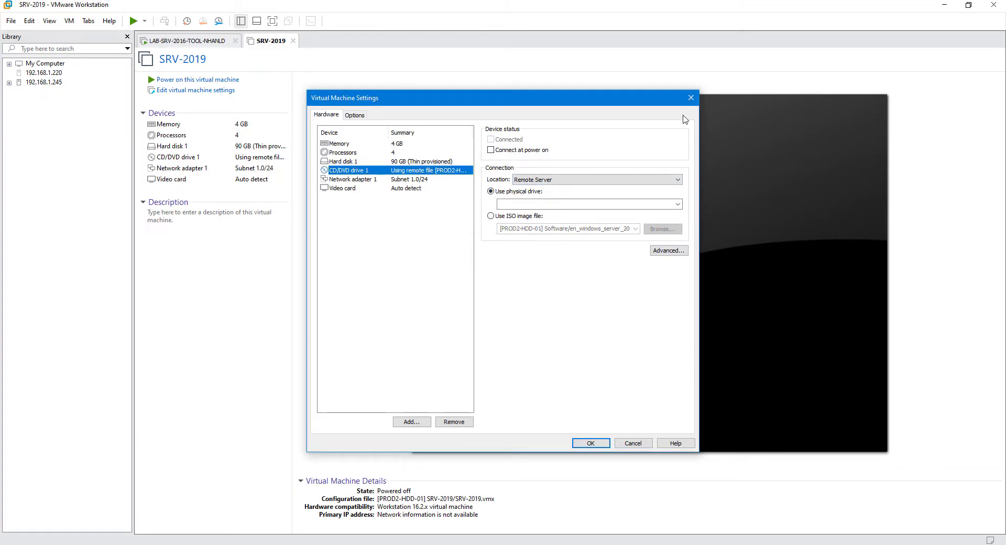
pyautogui.click(691, 97)
pyautogui.click(214, 92)
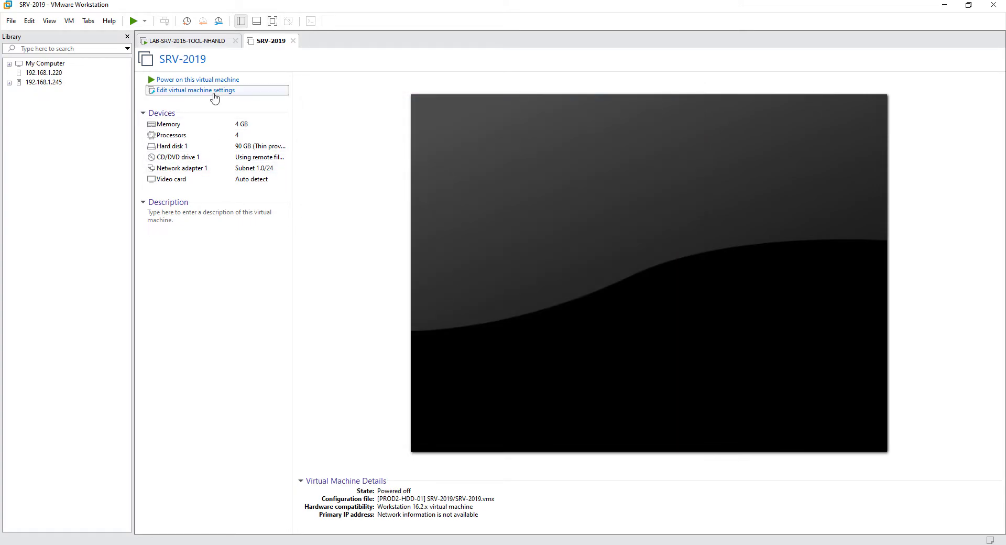
pyautogui.click(427, 175)
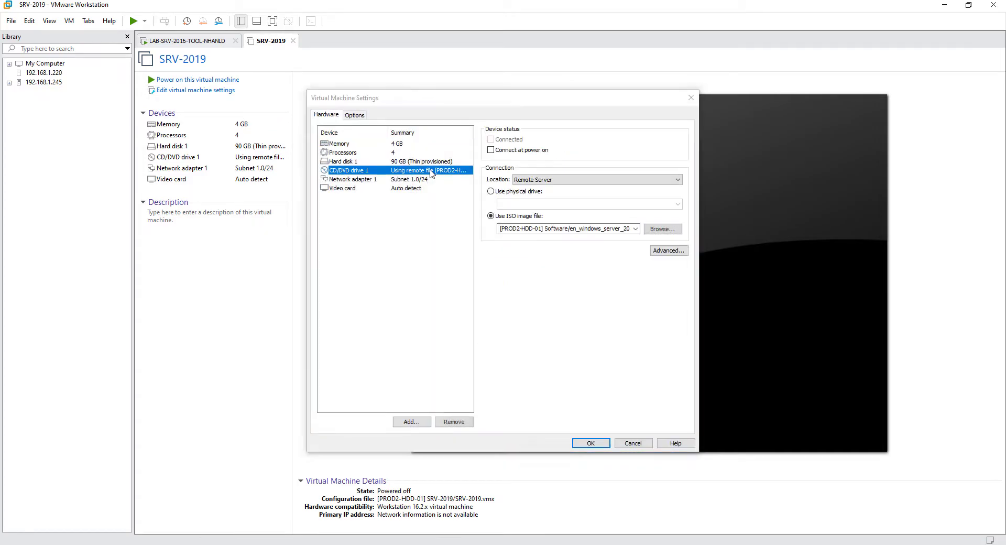
pyautogui.click(453, 422)
pyautogui.click(412, 422)
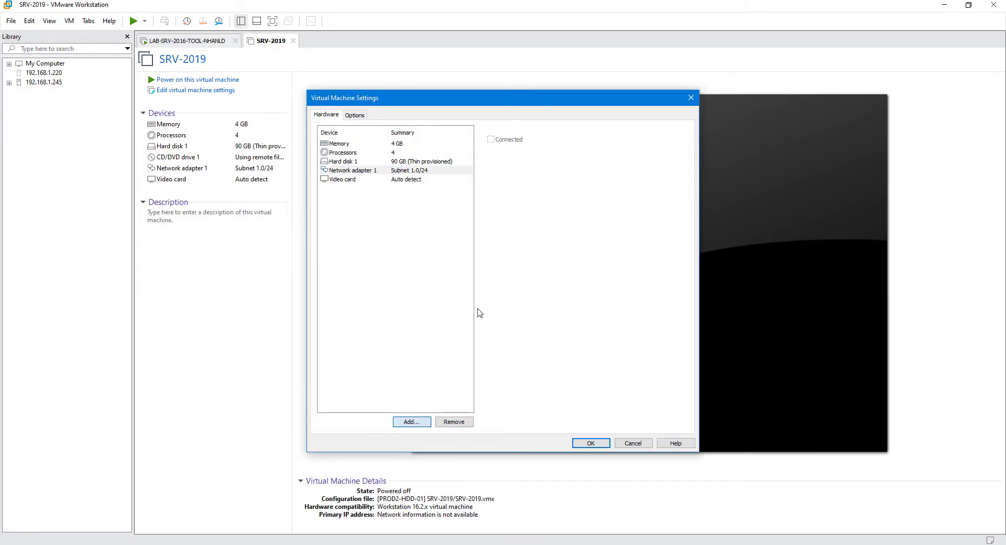
pyautogui.click(426, 236)
pyautogui.click(554, 379)
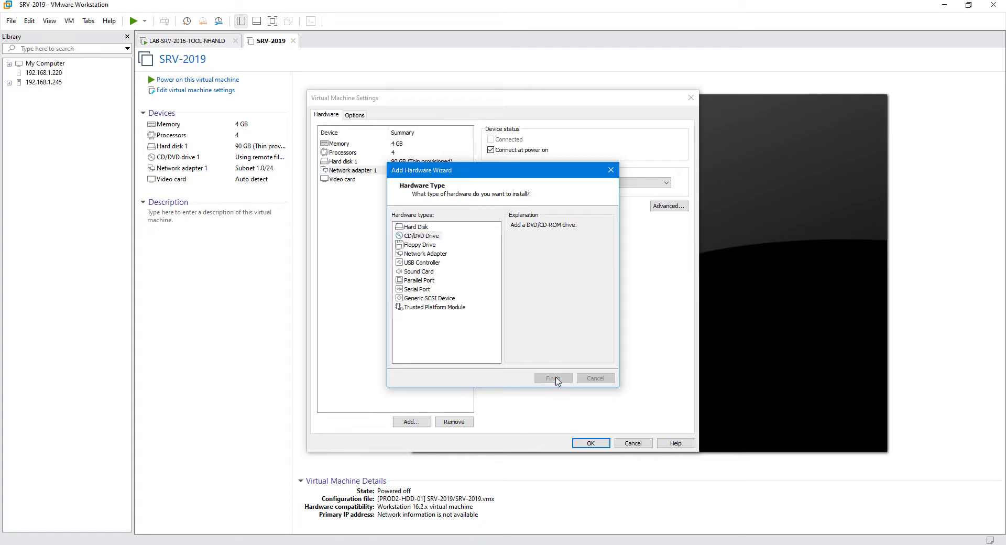
pyautogui.click(597, 466)
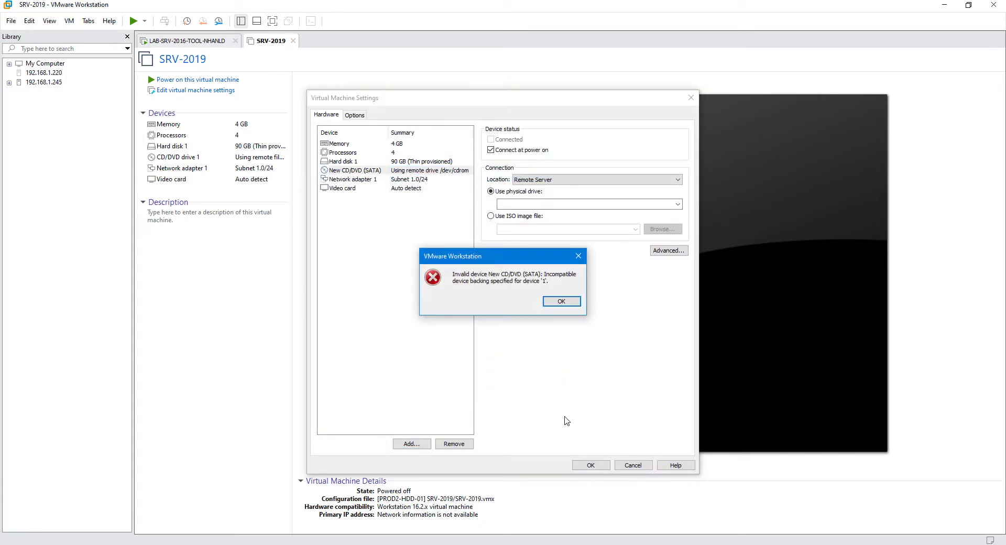
pyautogui.click(569, 302)
pyautogui.click(595, 464)
pyautogui.click(566, 305)
pyautogui.click(532, 152)
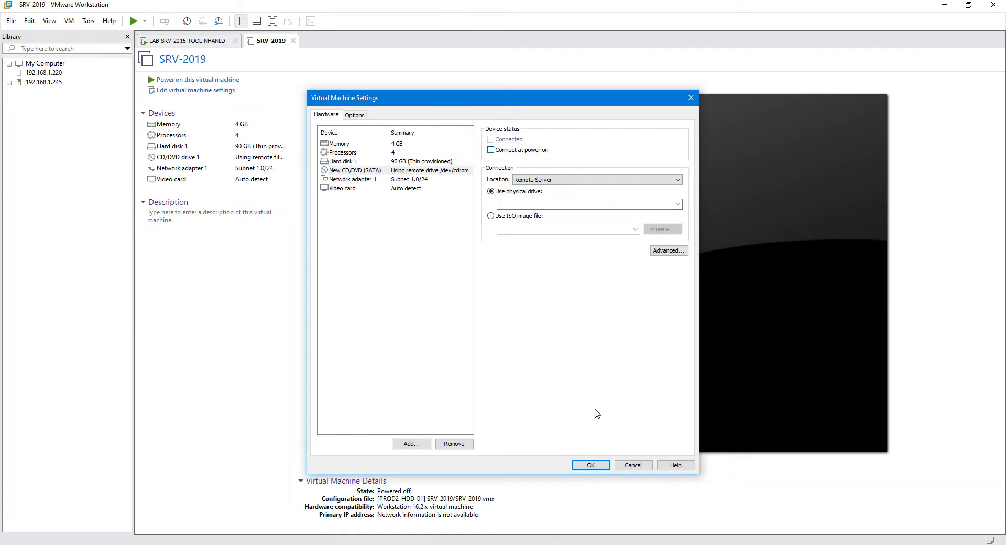
pyautogui.click(589, 464)
pyautogui.click(571, 304)
pyautogui.click(633, 465)
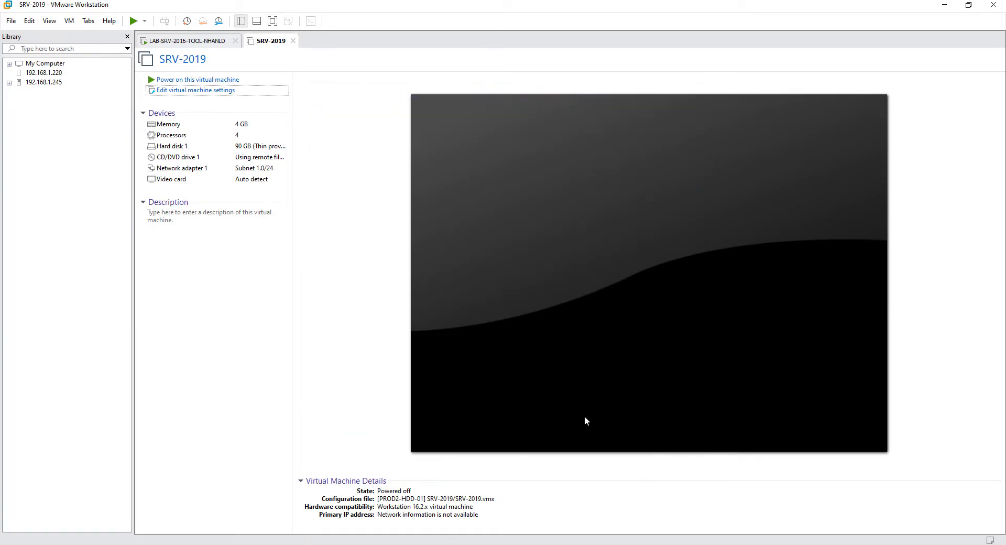
# - Take a snapshot named Clean_Install in Snapshot Manager and close it
pyautogui.click(219, 21)
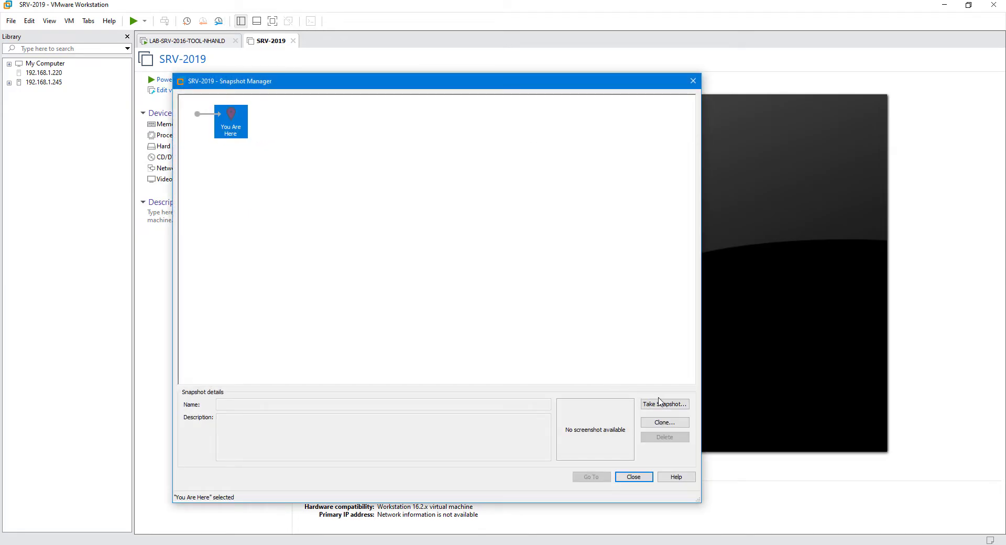
pyautogui.click(657, 404)
pyautogui.write('Clean_Install')
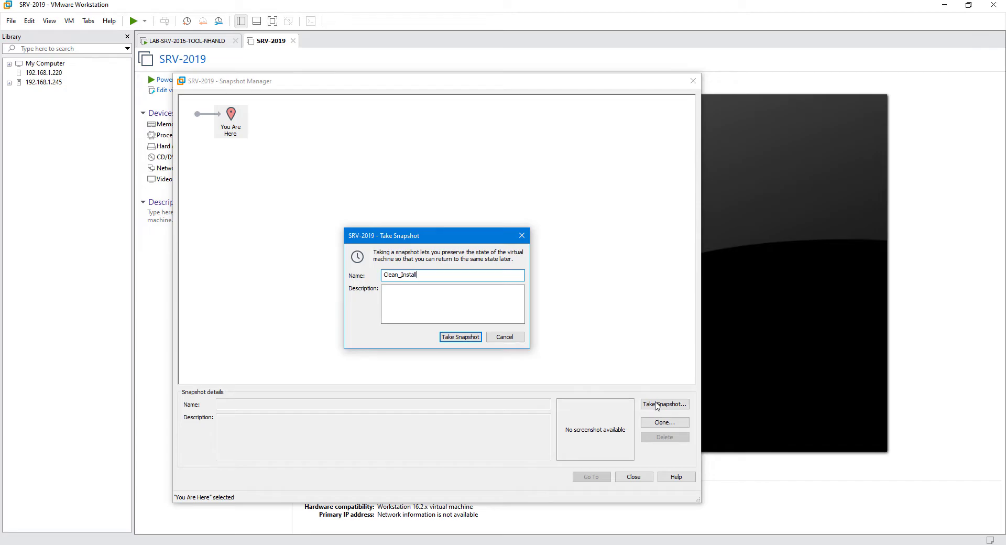
pyautogui.press('Return')
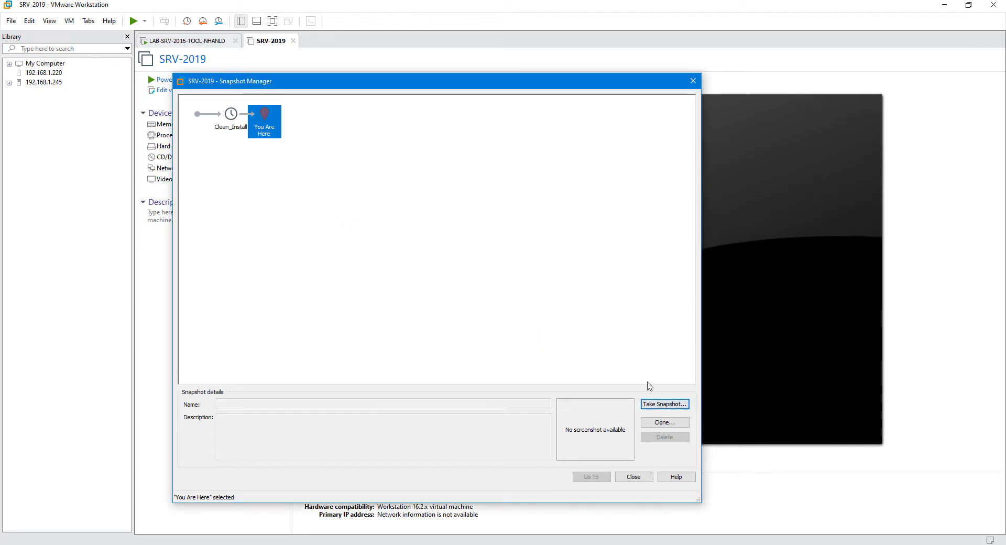
pyautogui.click(650, 477)
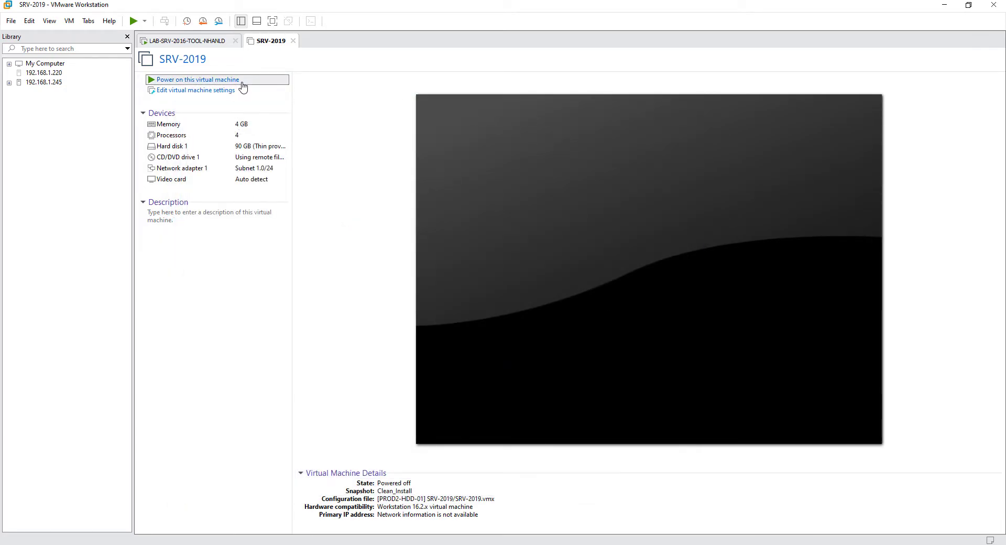
# - Power on SRV-2019, send Ctrl+Alt+Del, and sign in with the Administrator password
pyautogui.click(242, 82)
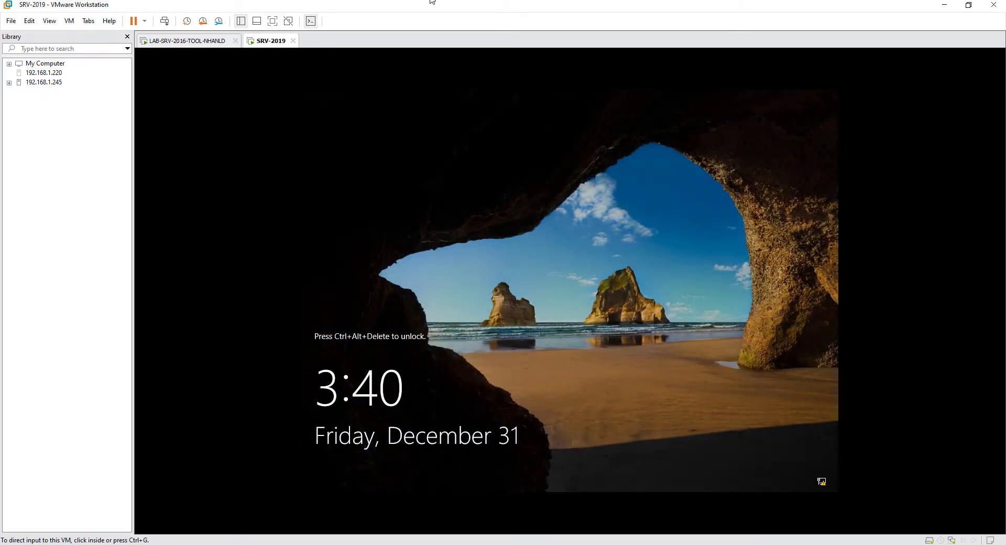
pyautogui.rightClick(268, 41)
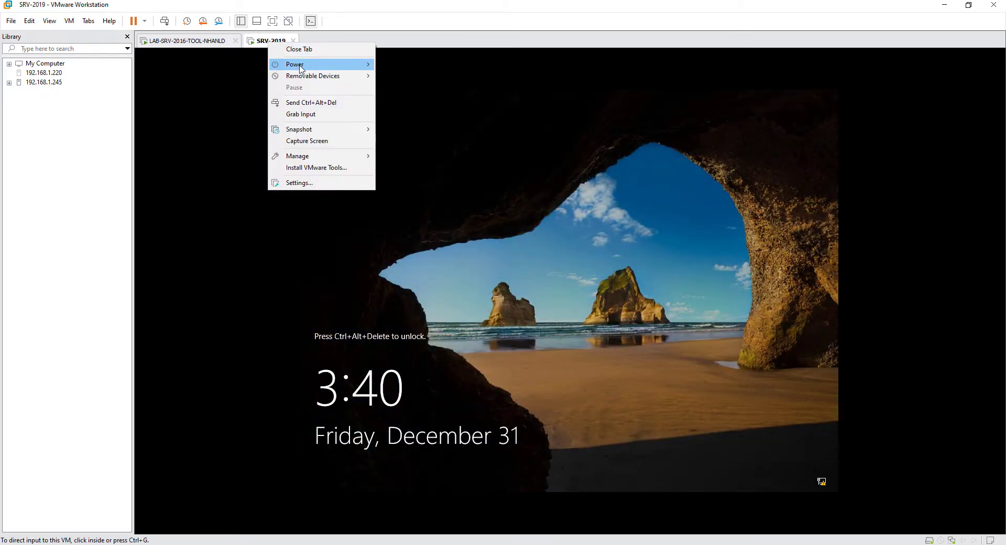
pyautogui.click(304, 103)
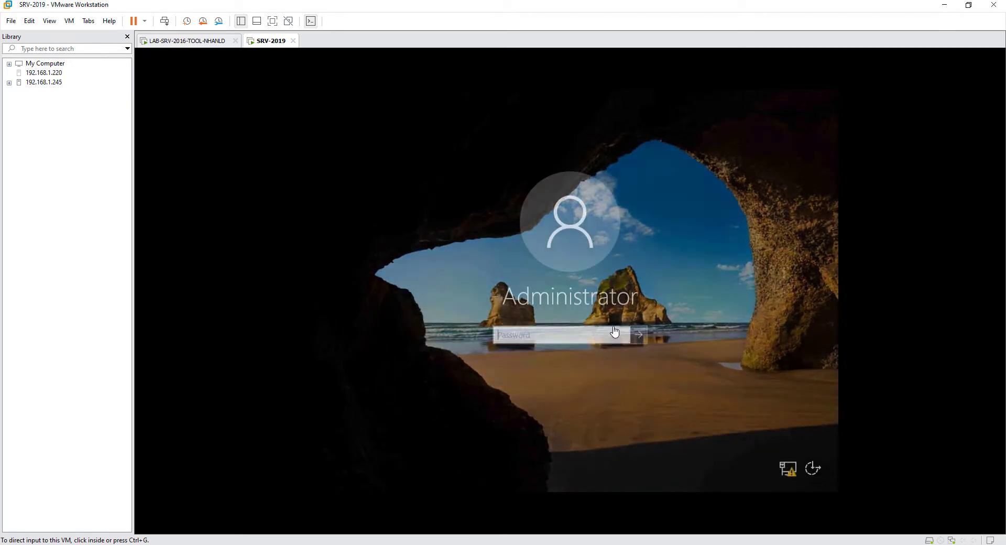
pyautogui.click(602, 330)
pyautogui.write('P@ssw0rd')
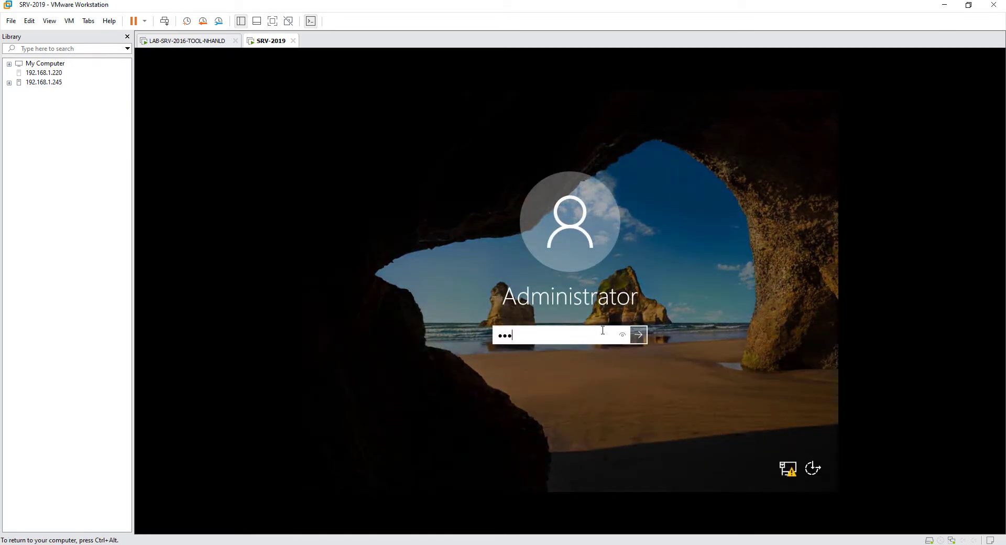
pyautogui.press('Return')
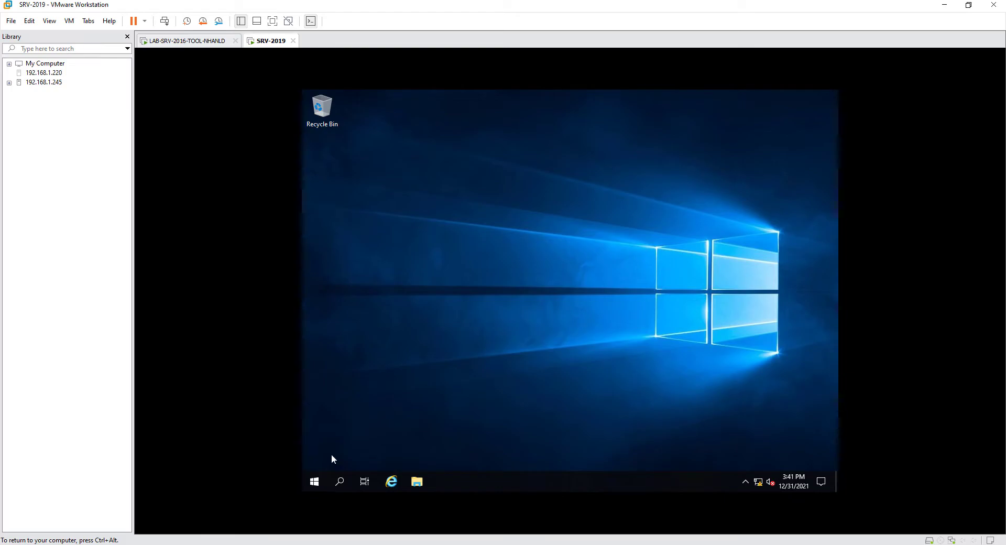
# - Run systeminfo in a command prompt on SRV-2019
pyautogui.click(316, 481)
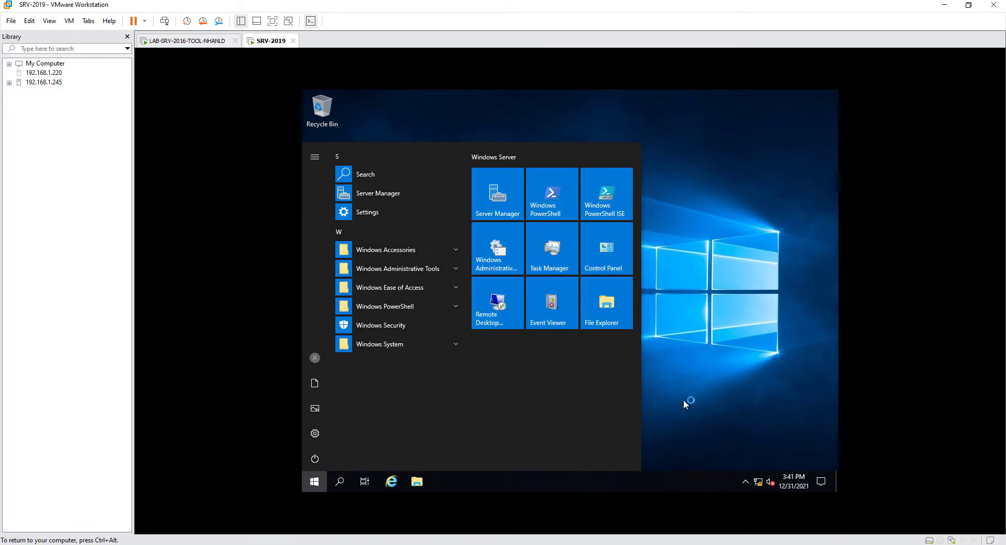
pyautogui.press('super+r')
pyautogui.write('co')
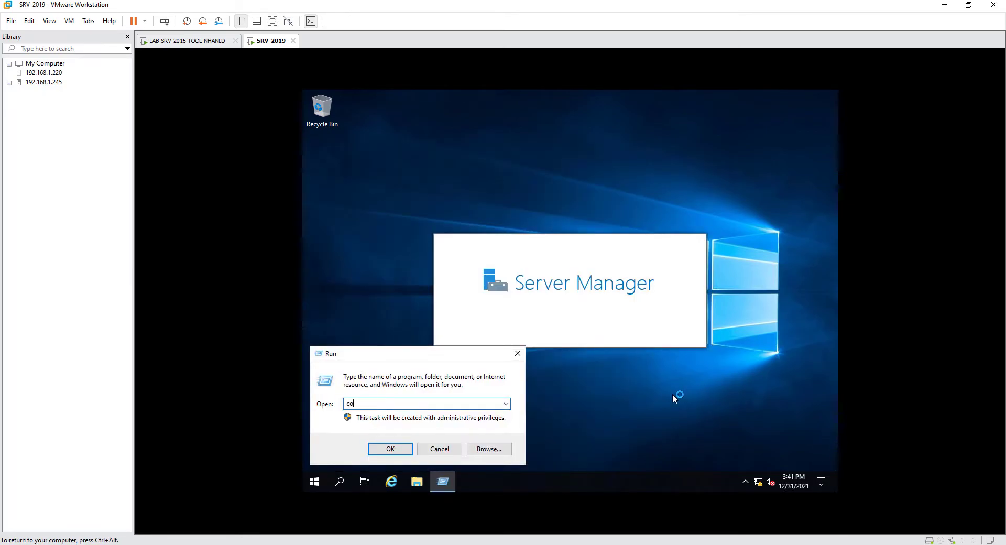
pyautogui.write('ntrol')
pyautogui.press('Return')
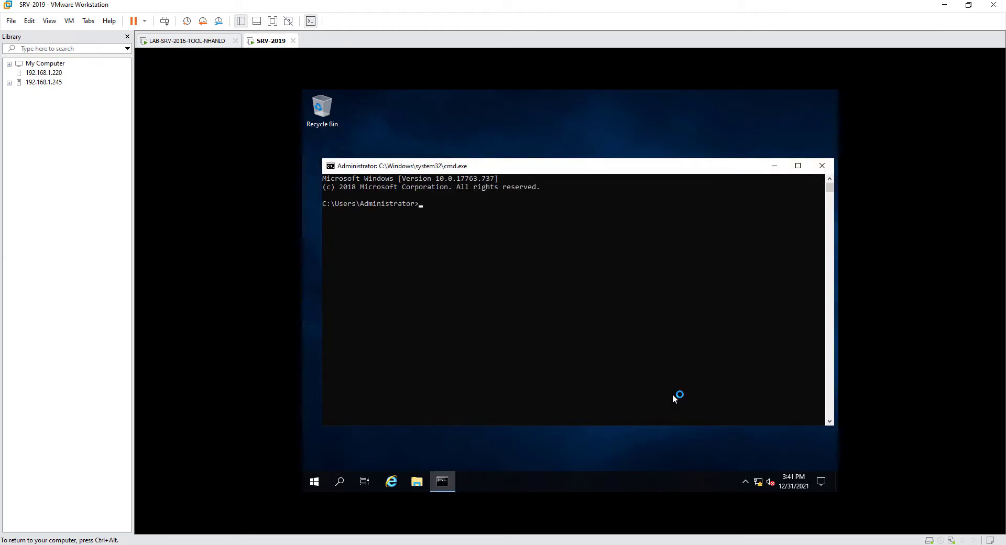
pyautogui.write('systeminfo')
pyautogui.press('Return')
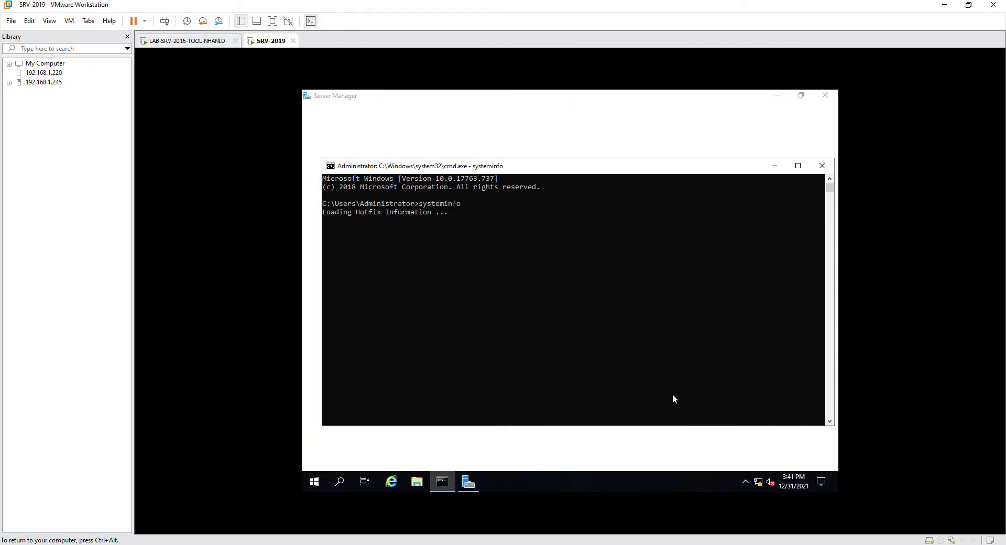
# - Maximise the prompt and highlight hotfixes KB4514366, KB4512577 and KB4512578
pyautogui.click(793, 161)
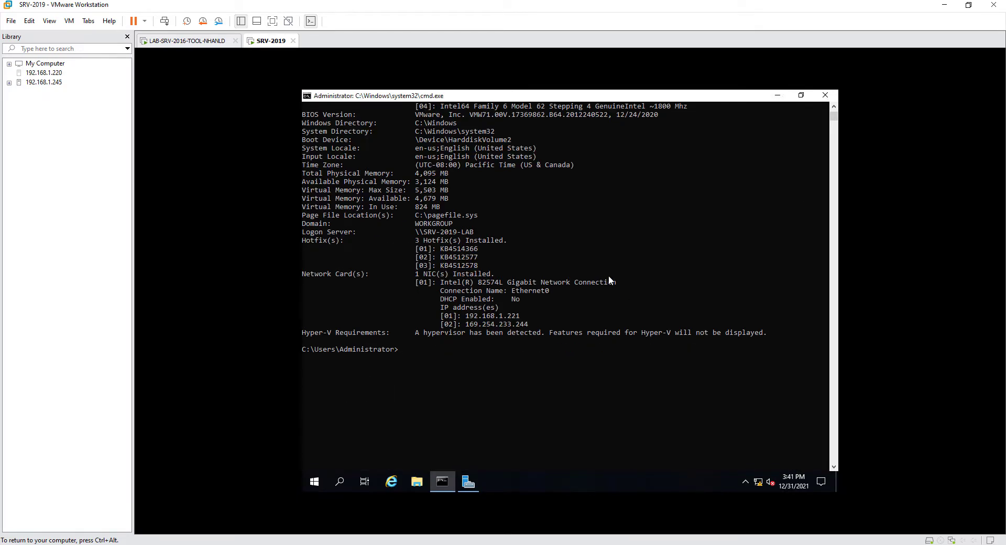
pyautogui.moveTo(304, 238); pyautogui.dragTo(515, 249)
pyautogui.click(522, 251)
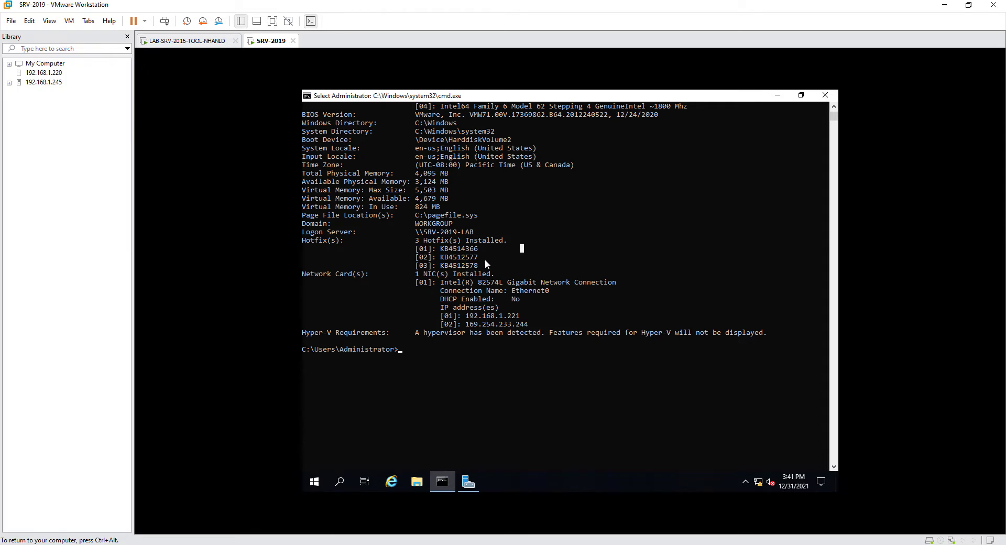
# - Open Installed Updates from Programs and Features via the Run box
pyautogui.rightClick(317, 487)
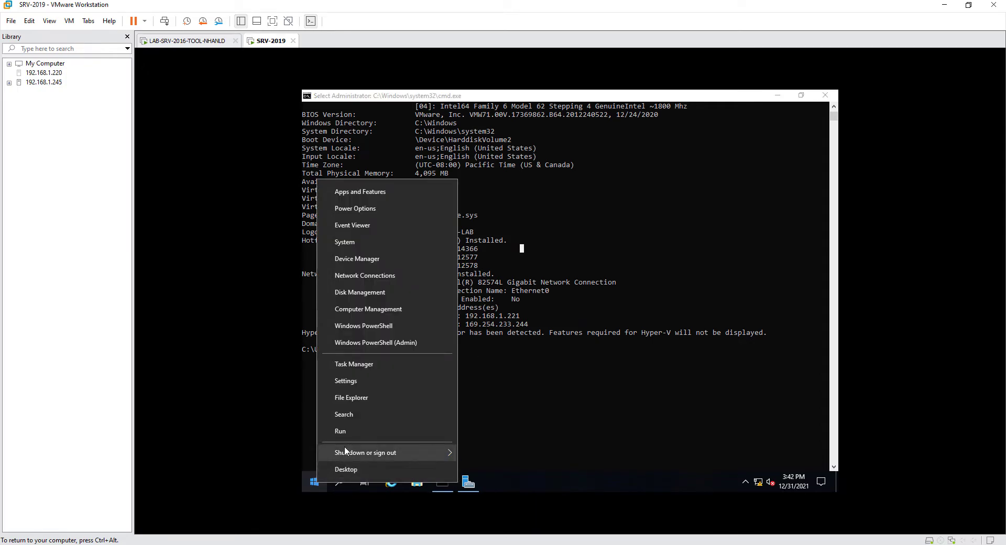
pyautogui.click(354, 433)
pyautogui.write('appwiz.cpl')
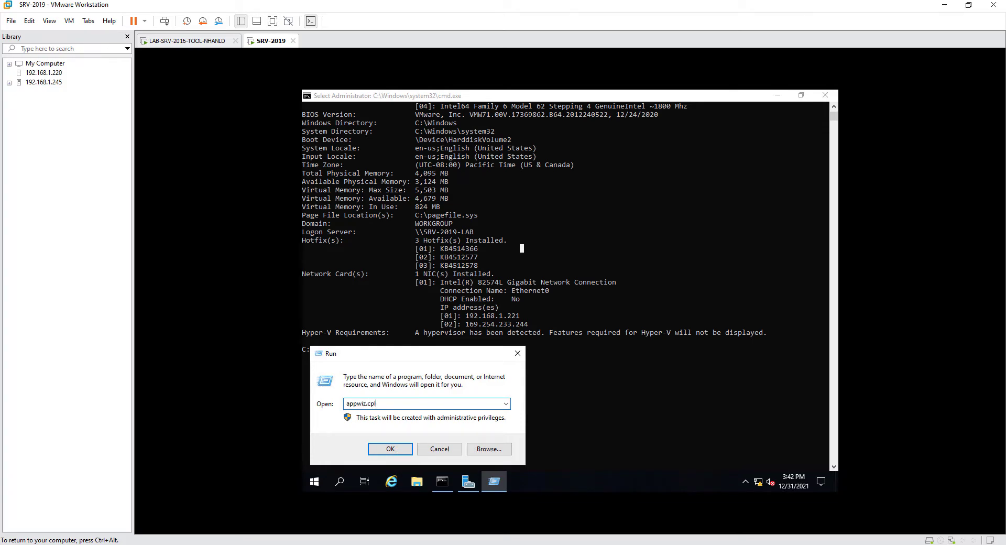
pyautogui.press('Return')
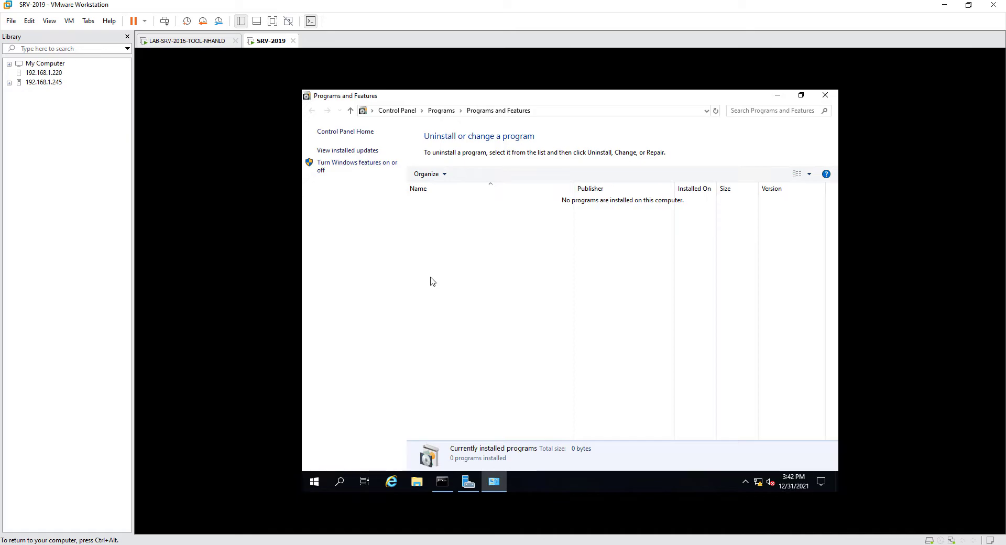
pyautogui.click(362, 151)
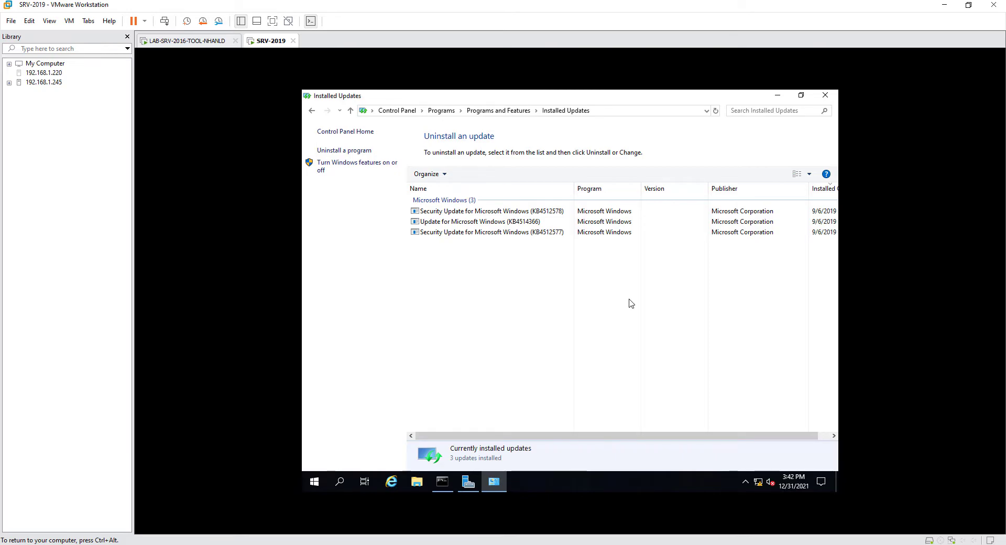
# - Maximise Installed Updates, check the Installed On dates (9/6/2019), and close it
pyautogui.click(801, 95)
pyautogui.click(759, 151)
pyautogui.moveTo(705, 440); pyautogui.dragTo(768, 438)
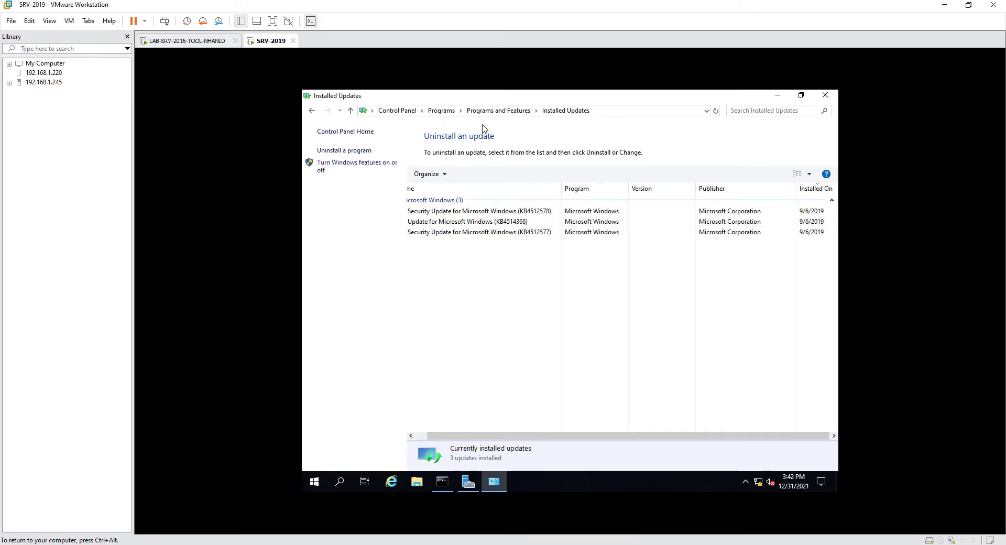
pyautogui.click(826, 95)
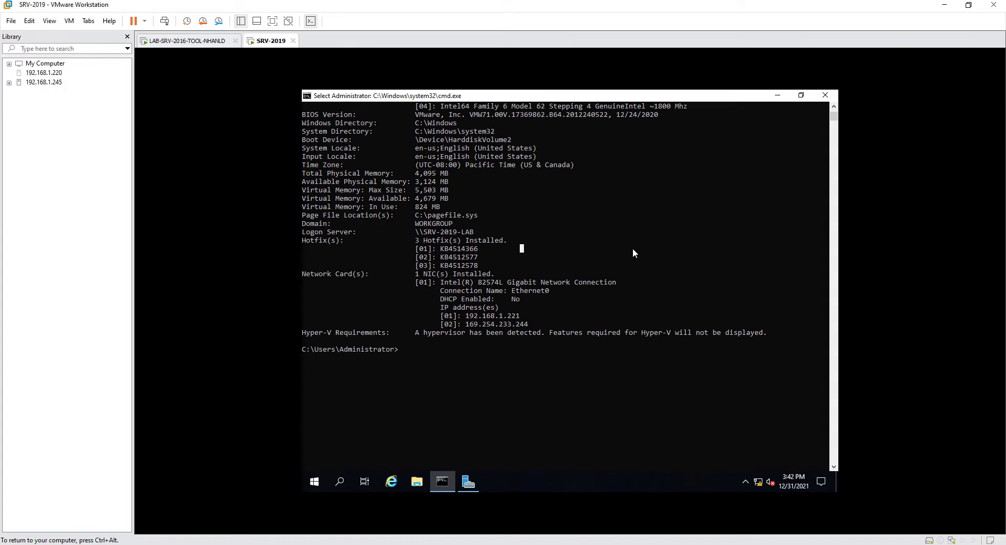
# - Return control to the host and launch Remote Desktop Connection with mstsc
pyautogui.hotkey('ctrl', 'alt')
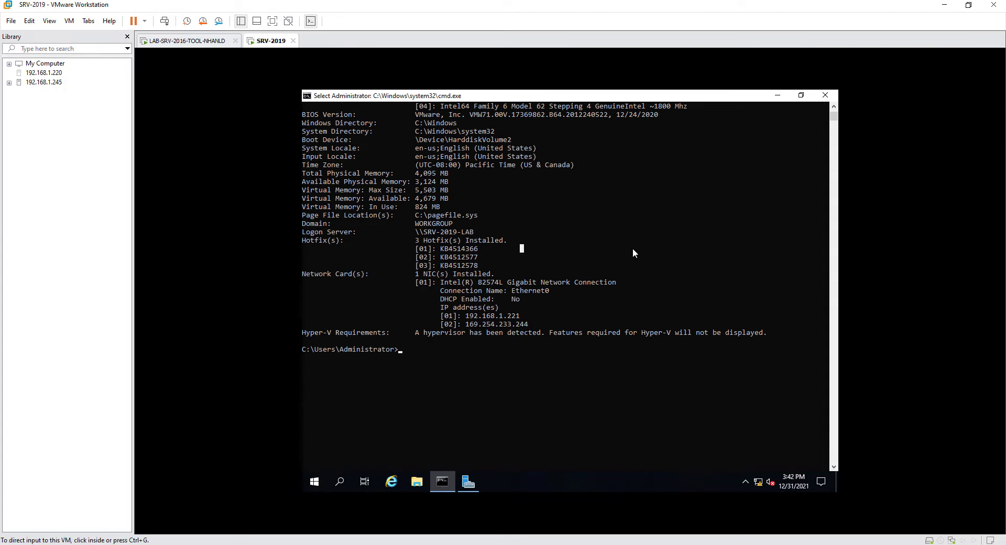
pyautogui.press('super+d')
pyautogui.press('super+r')
pyautogui.write('mstsc')
pyautogui.press('Return')
# - Connect to 192.168.1.223 and sign in with the administrator password
pyautogui.write('192')
pyautogui.press('Down')
pyautogui.press('Down')
pyautogui.press('Return')
pyautogui.press('Return')
pyautogui.write('••')
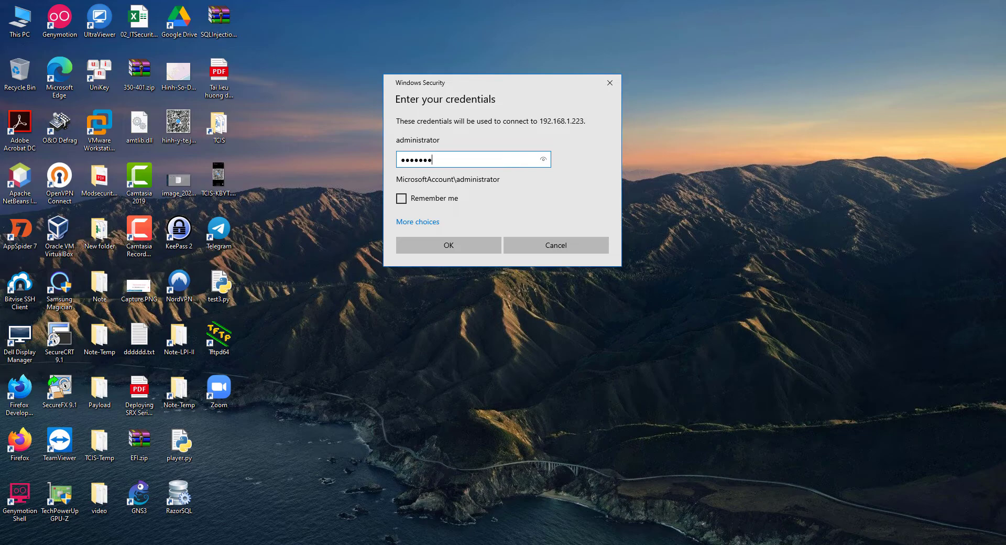
pyautogui.press('Return')
pyautogui.press('Return')
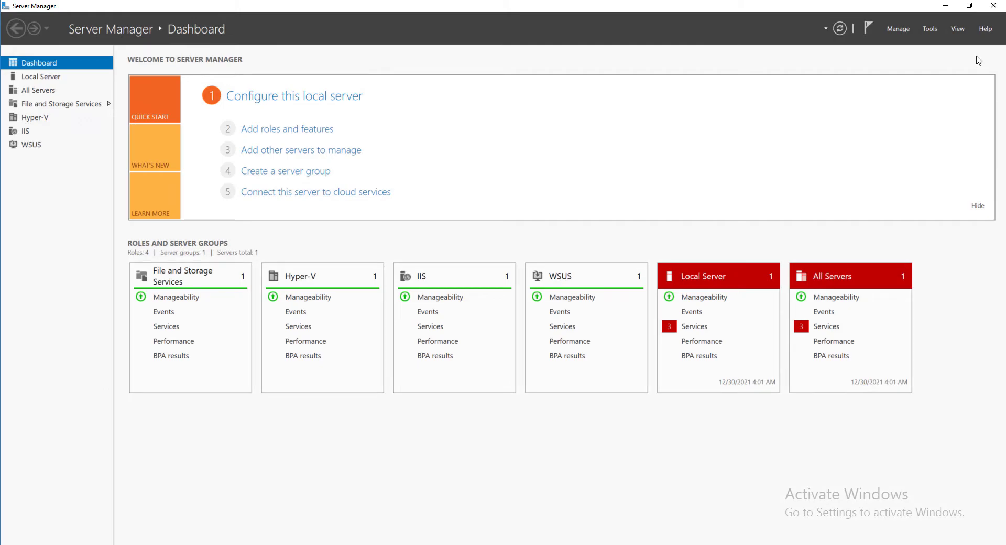
# - Launch Windows Server Update Services from Server Manager's Tools menu
pyautogui.click(932, 30)
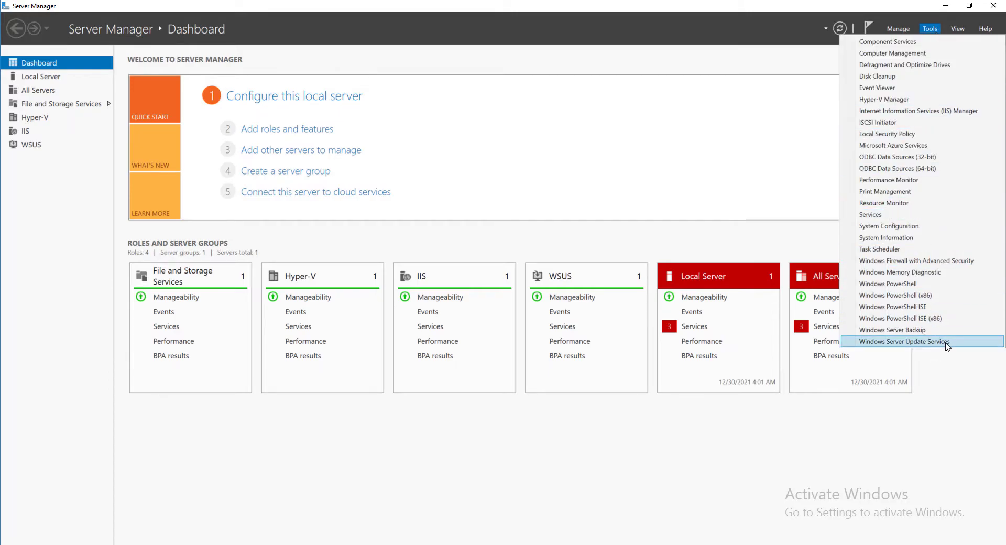
pyautogui.click(948, 344)
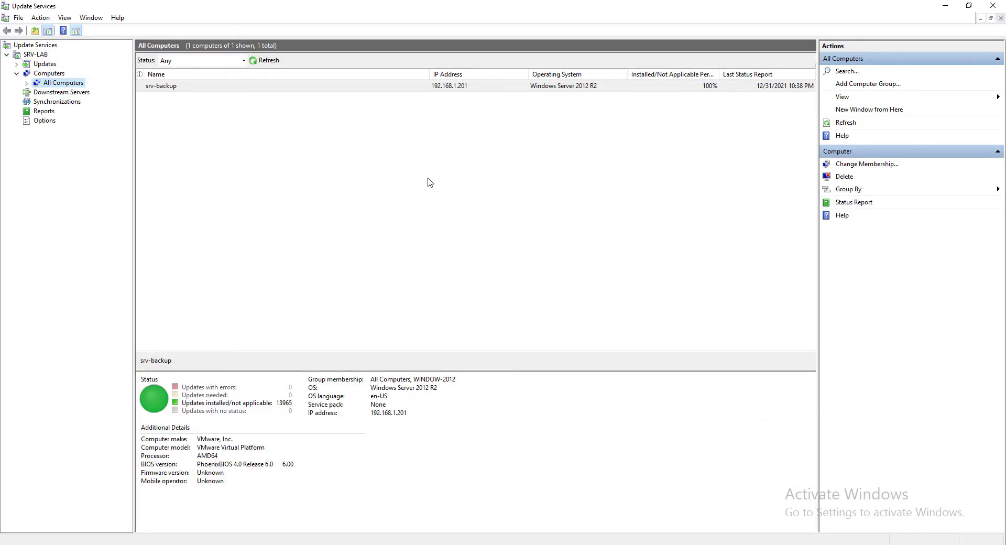
# - Select the SRV-LAB server node to view its to-do items and statistics
pyautogui.click(38, 55)
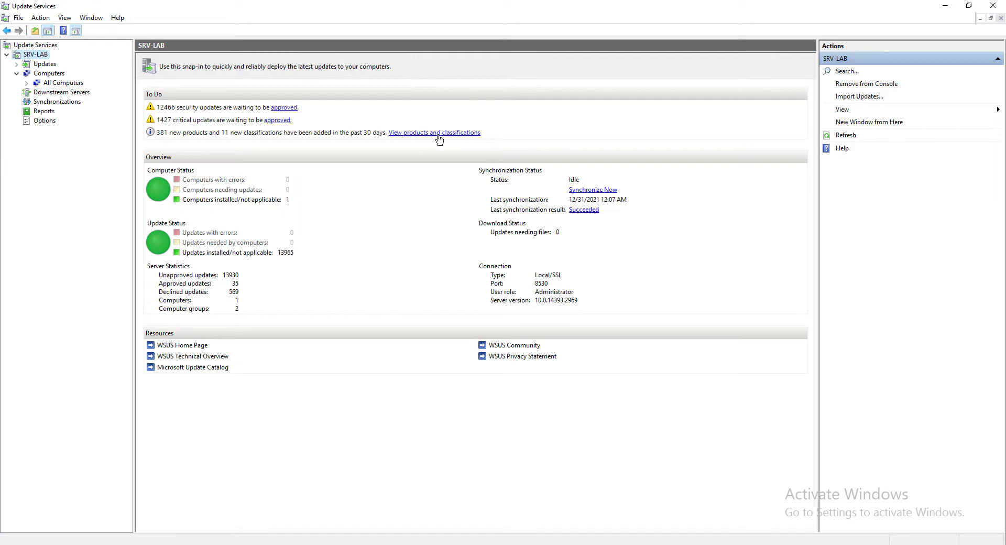
pyautogui.click(467, 134)
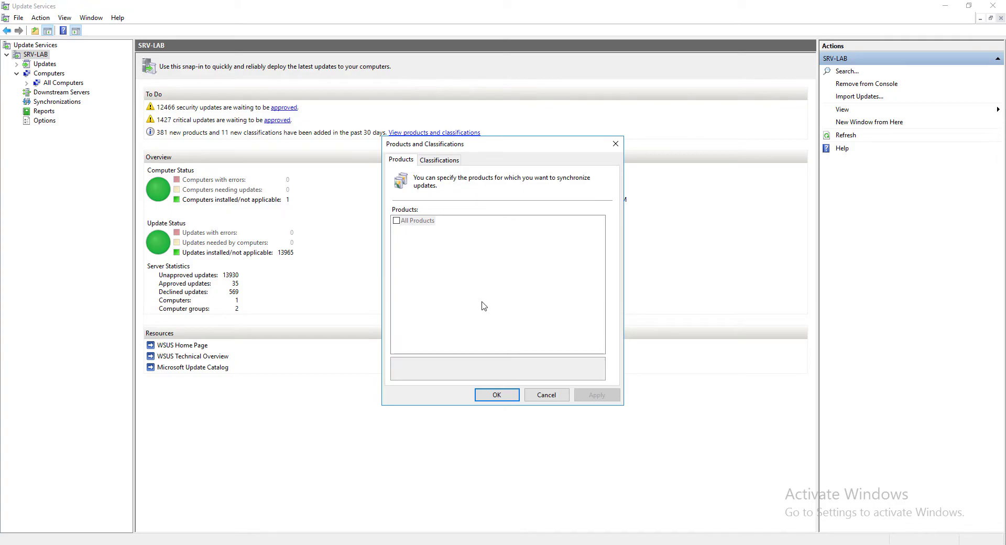
pyautogui.scroll(-15, 485, 265)
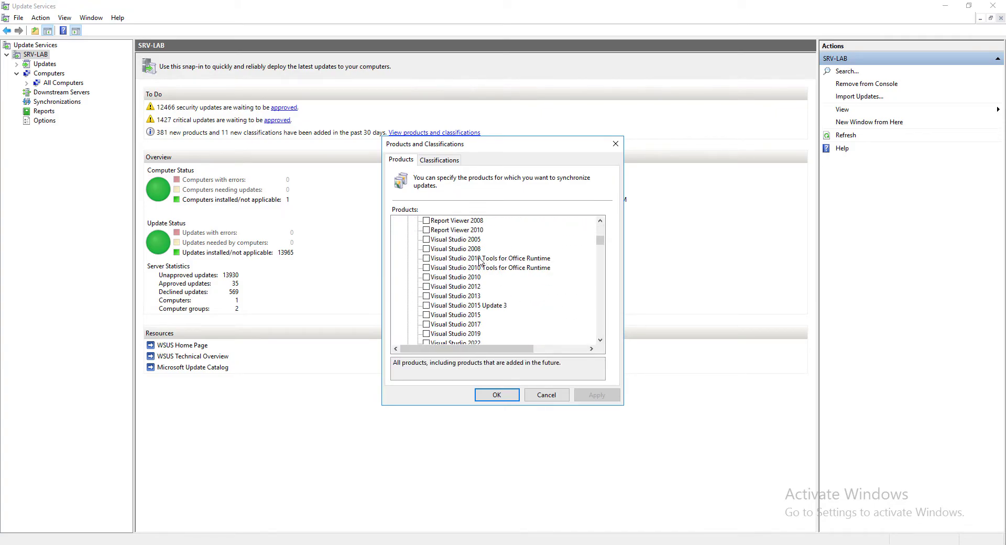
pyautogui.scroll(-20, 481, 253)
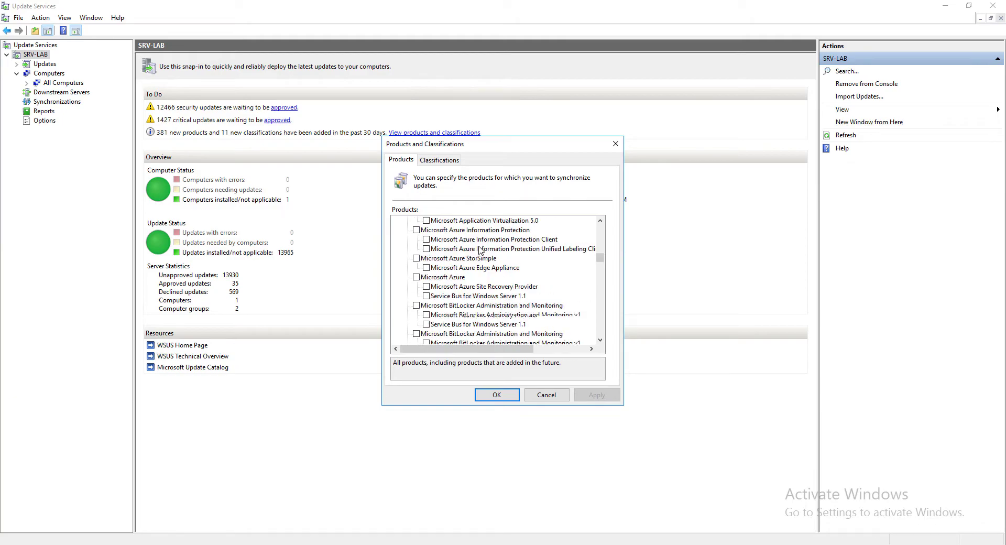
pyautogui.scroll(-20, 481, 253)
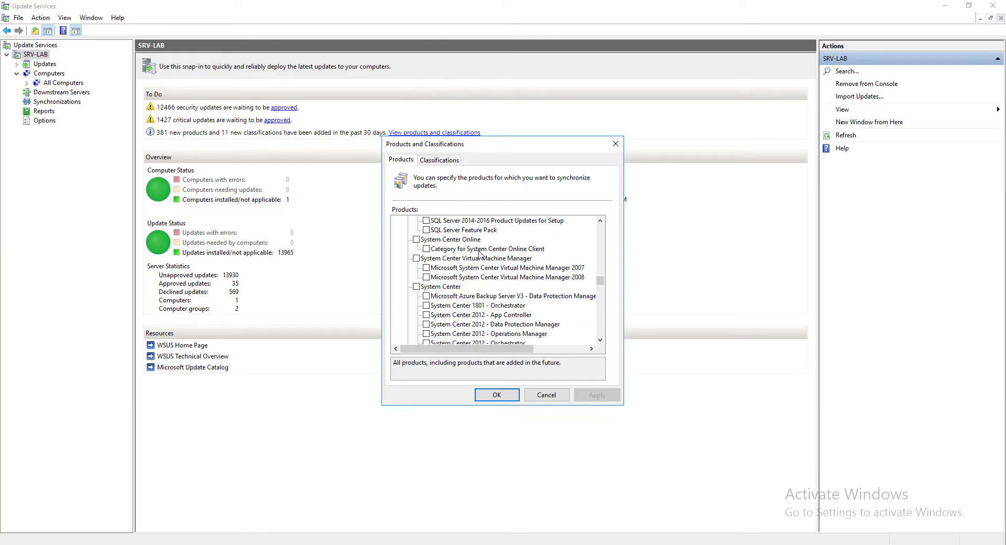
pyautogui.scroll(-20, 481, 255)
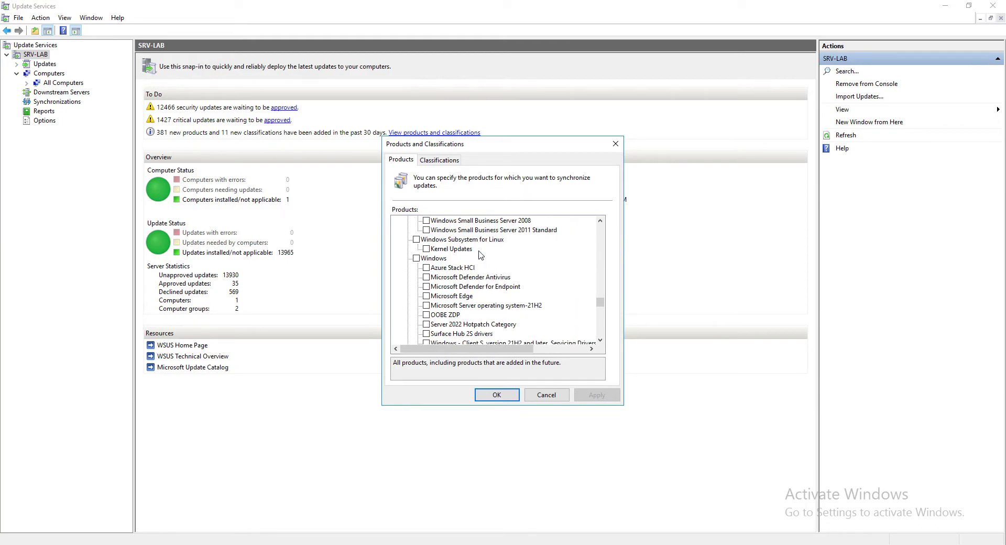
pyautogui.scroll(-12, 481, 255)
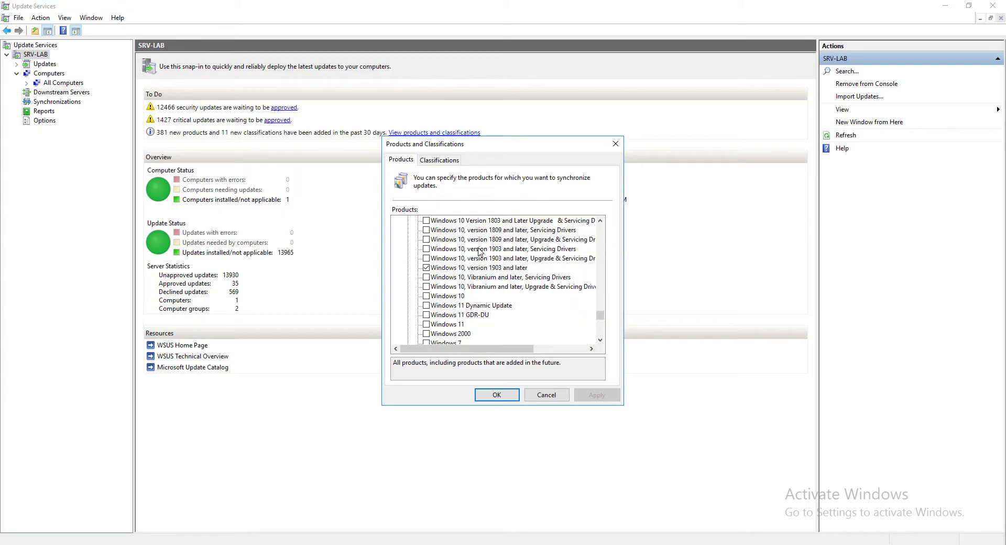
pyautogui.scroll(-8, 546, 253)
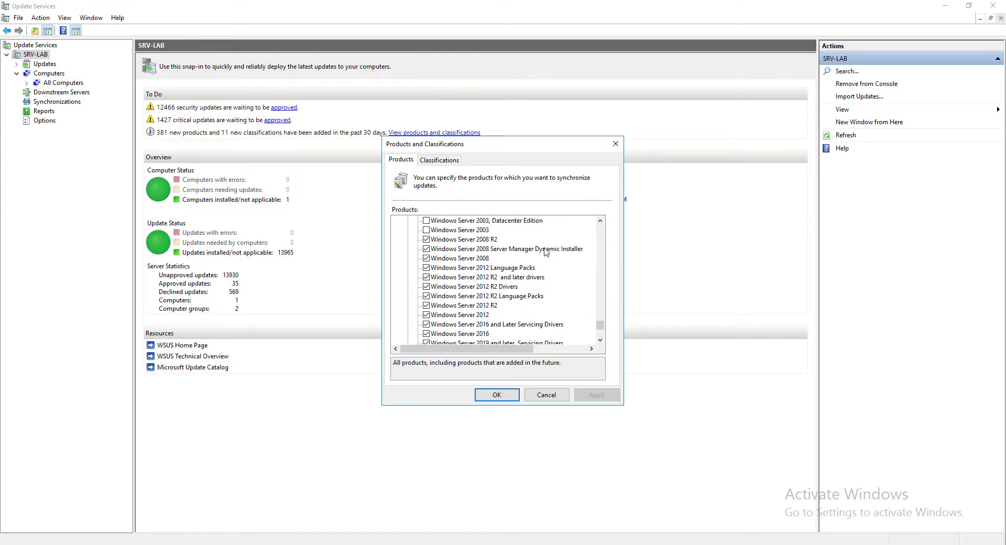
pyautogui.scroll(-2, 541, 252)
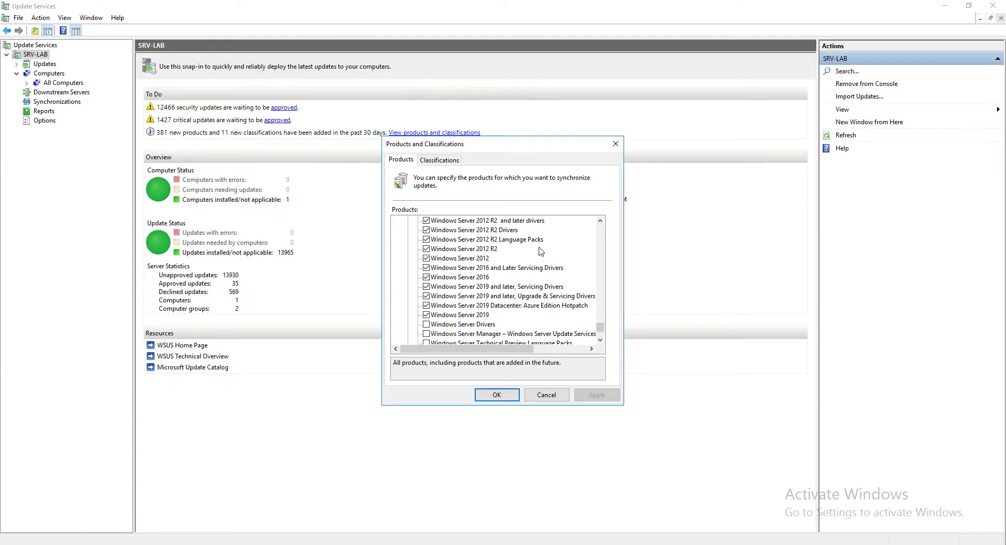
pyautogui.scroll(-4, 541, 252)
pyautogui.scroll(4, 485, 300)
pyautogui.scroll(1, 519, 291)
pyautogui.scroll(-6, 521, 289)
pyautogui.scroll(7, 521, 290)
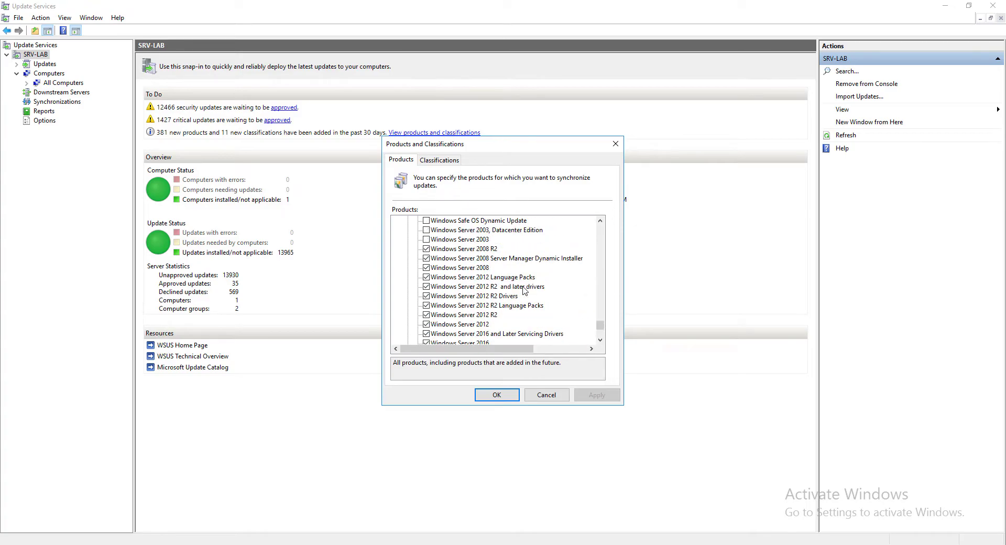
pyautogui.click(440, 160)
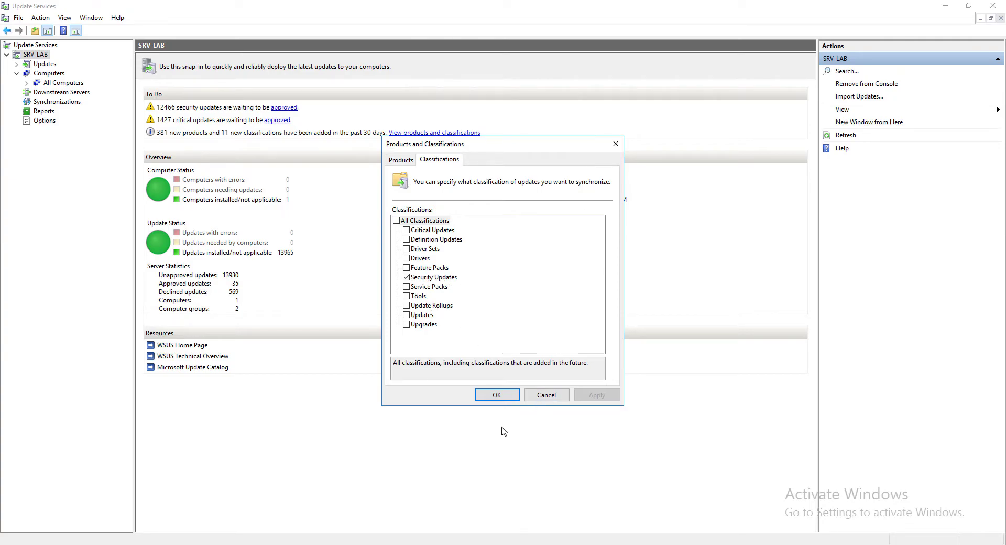
pyautogui.click(505, 400)
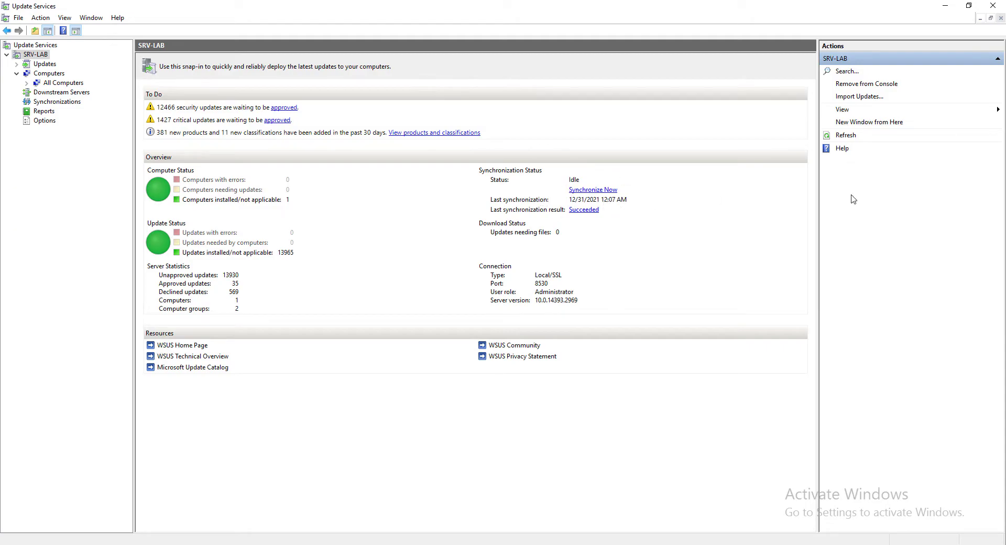
# - Add a computer group named WINDOW-2019 under All Computers and view it
pyautogui.click(16, 74)
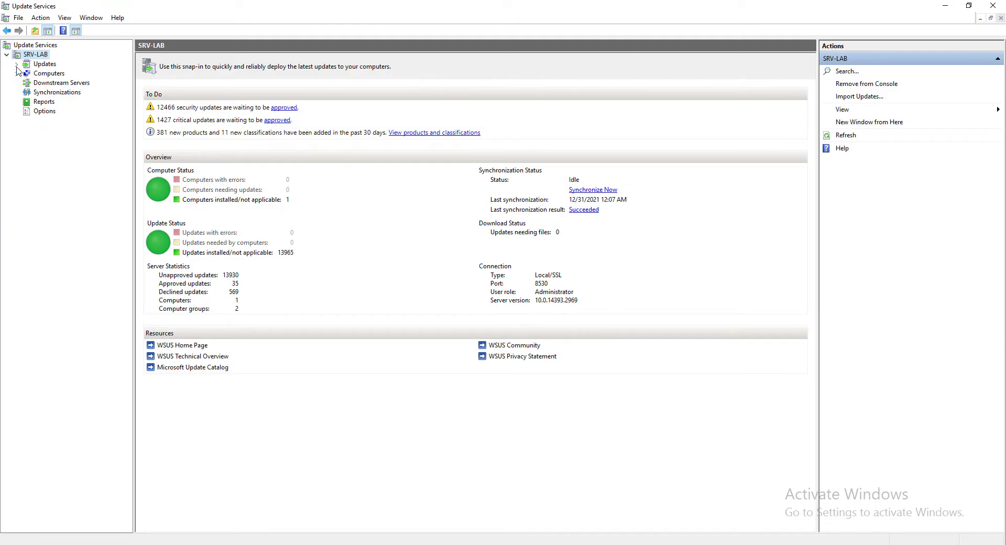
pyautogui.click(17, 73)
pyautogui.click(27, 83)
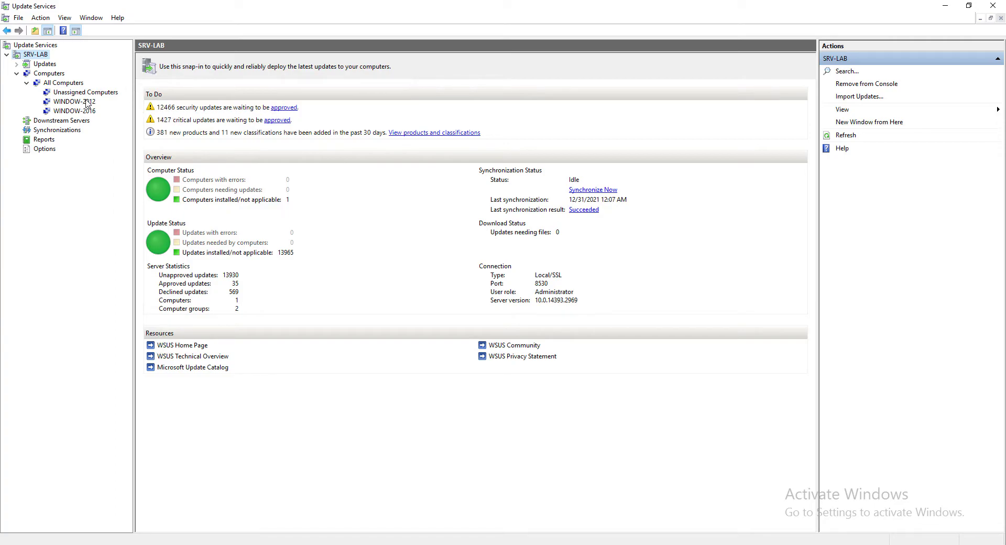
pyautogui.click(66, 84)
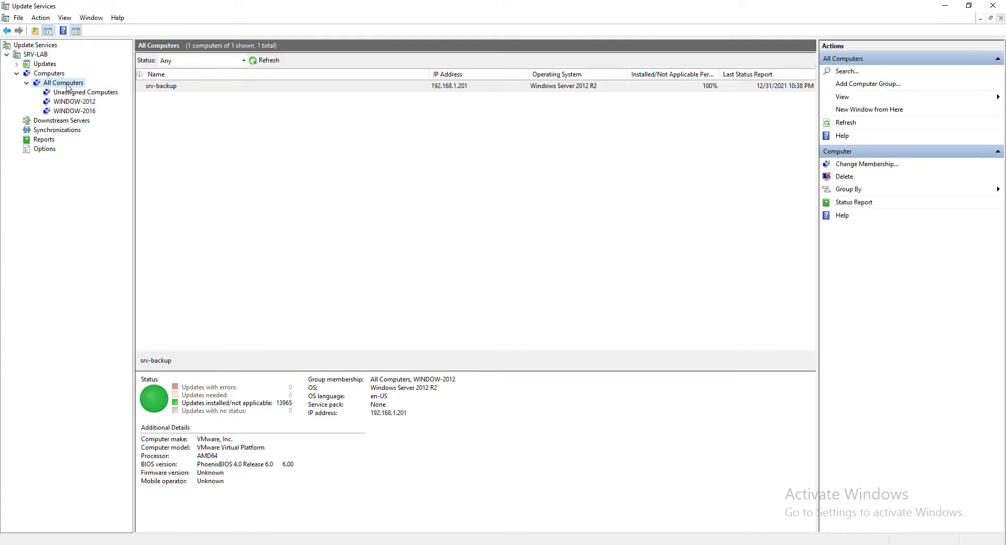
pyautogui.rightClick(72, 89)
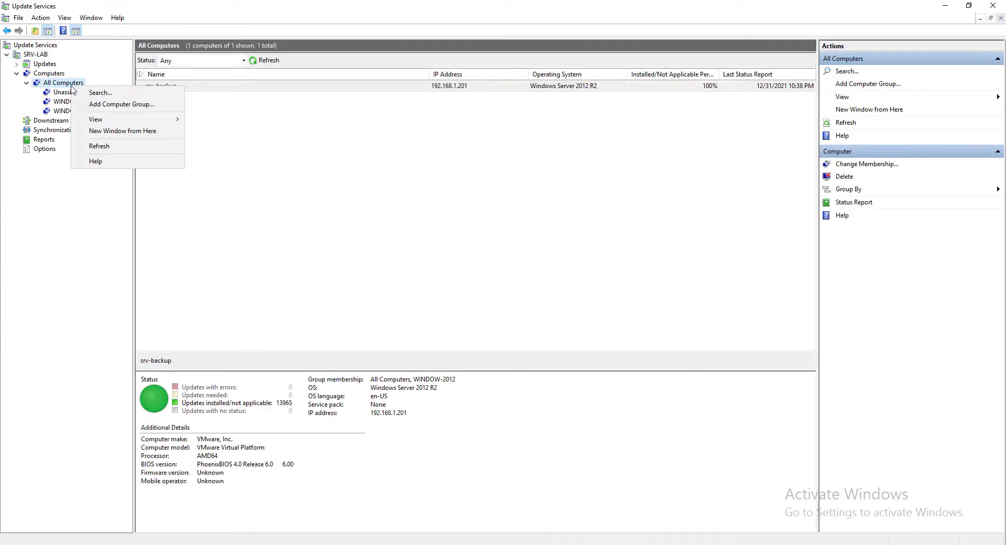
pyautogui.click(123, 105)
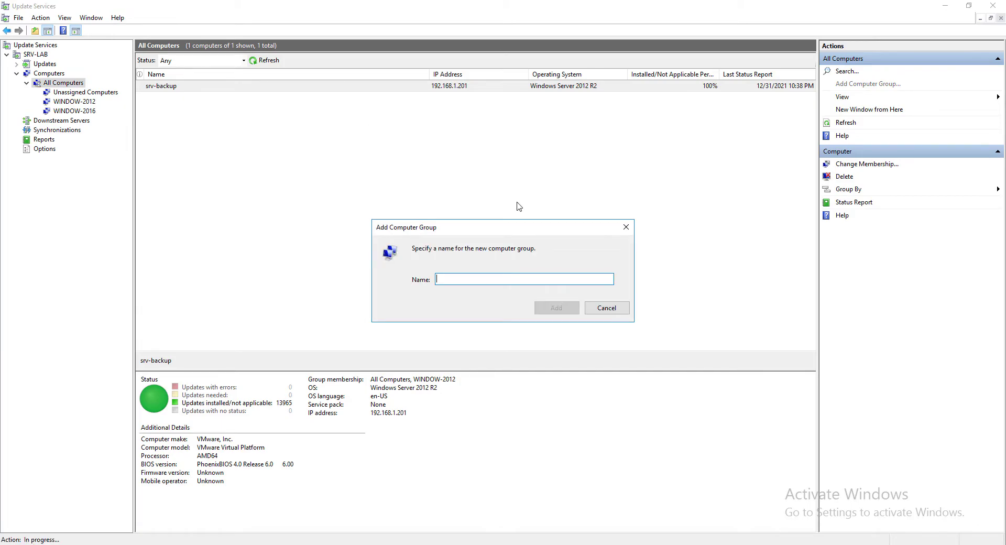
pyautogui.write('WINDOW-2019')
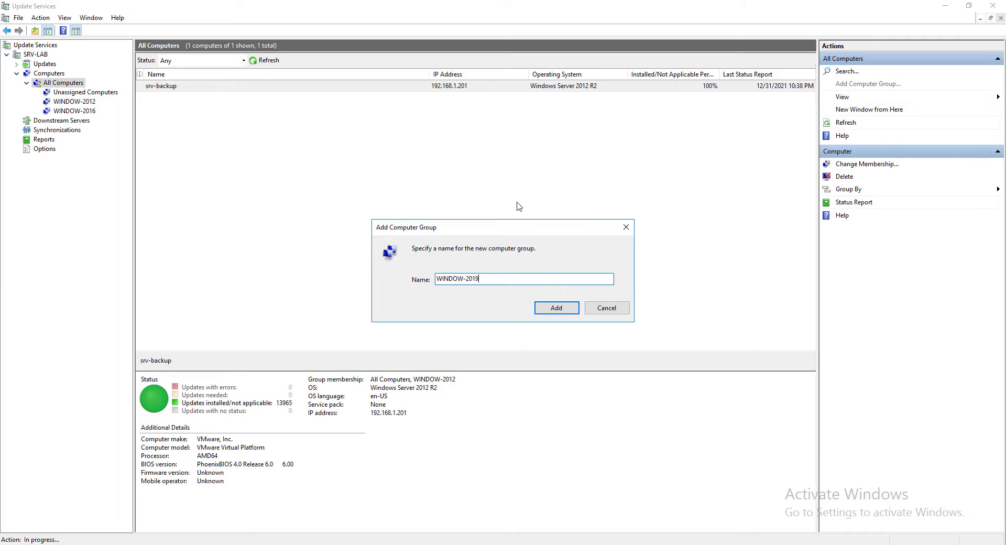
pyautogui.click(567, 307)
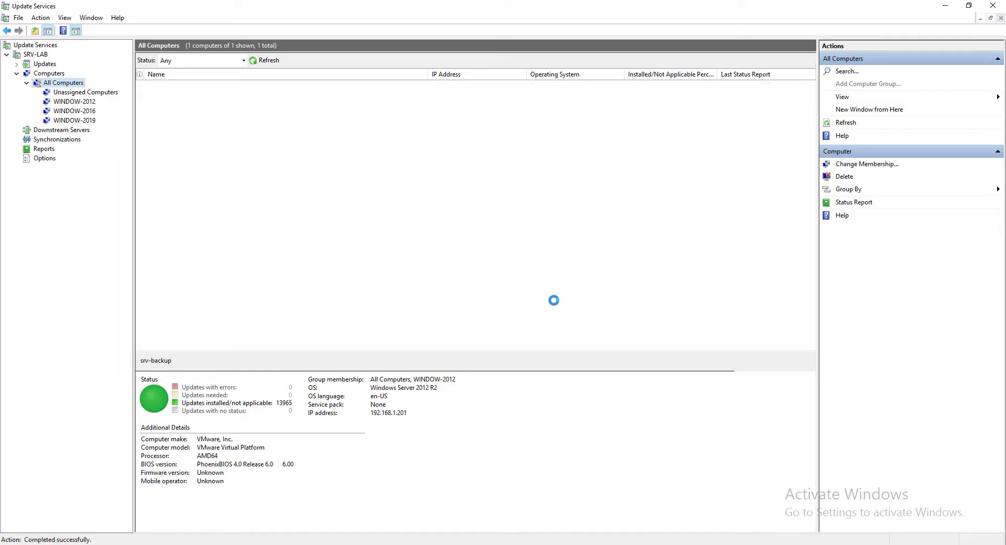
pyautogui.click(79, 121)
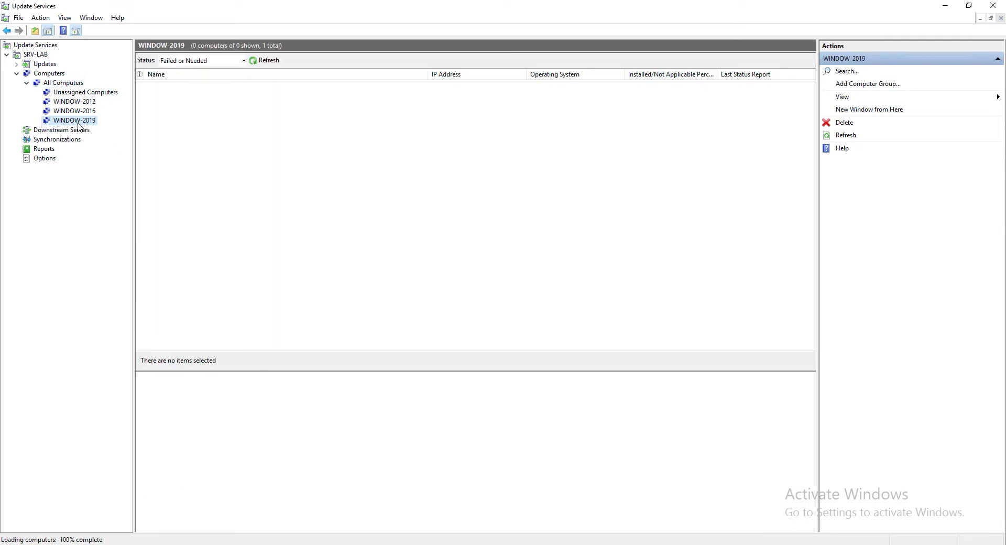
# - Refresh the Security Updates list of 12466 unapproved updates and open the update Search window
pyautogui.click(16, 73)
pyautogui.click(17, 64)
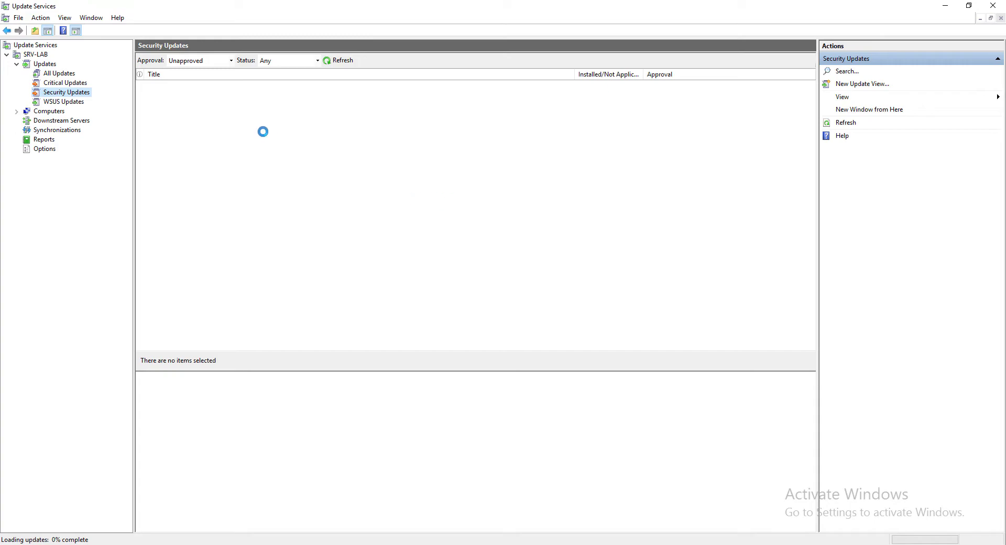
pyautogui.click(336, 60)
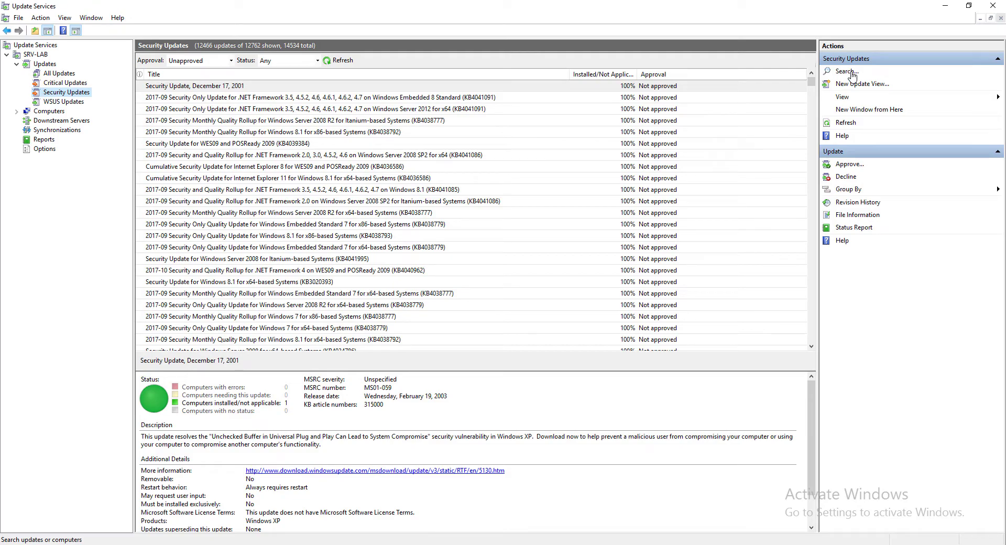
pyautogui.click(852, 75)
pyautogui.moveTo(511, 219); pyautogui.dragTo(538, 120)
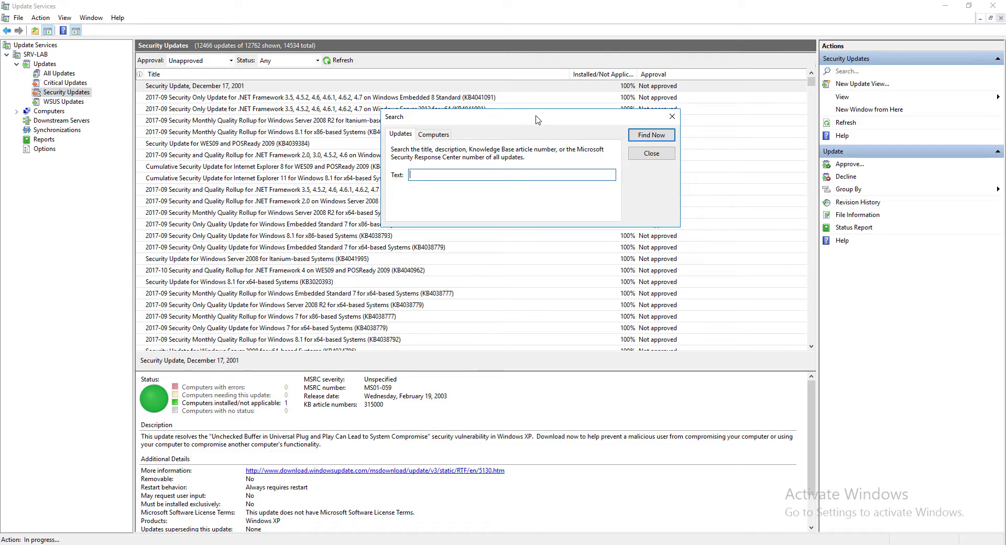
# - Search updates for 'Windows Server 2019' and select all the matching results
pyautogui.write('Windows Server 2019')
pyautogui.click(645, 135)
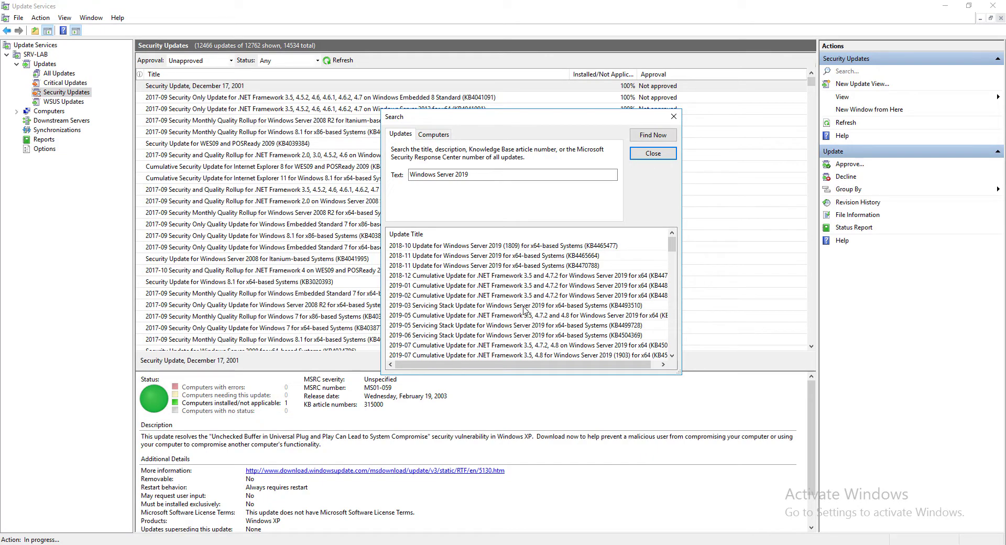
pyautogui.click(503, 247)
pyautogui.moveTo(676, 250); pyautogui.dragTo(675, 346)
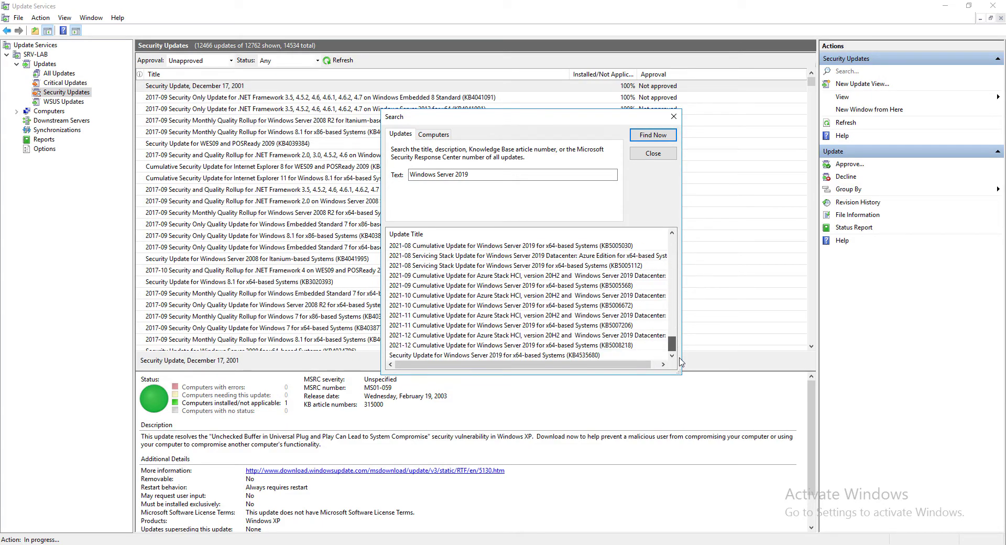
pyautogui.keyDown('shift'); pyautogui.click(597, 355); pyautogui.keyUp('shift')
# - Approve the selected updates for install on All Computers and WINDOW-2019, then close the progress results
pyautogui.rightClick(527, 301)
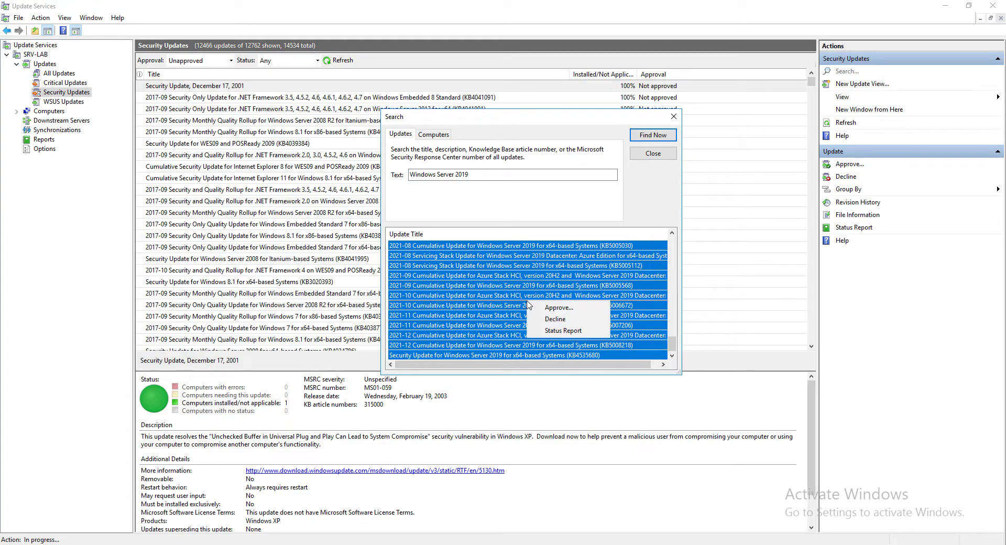
pyautogui.click(559, 310)
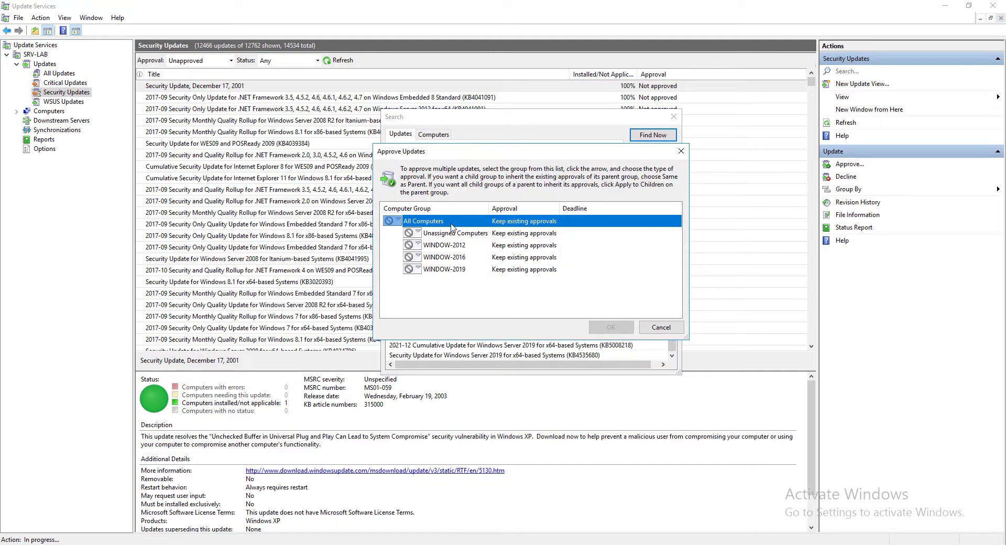
pyautogui.click(389, 221)
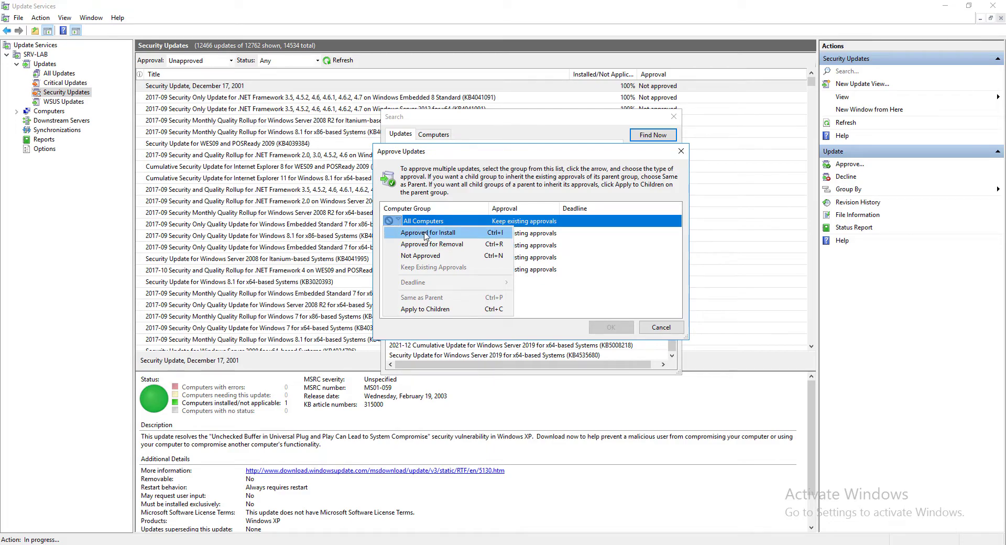
pyautogui.click(417, 234)
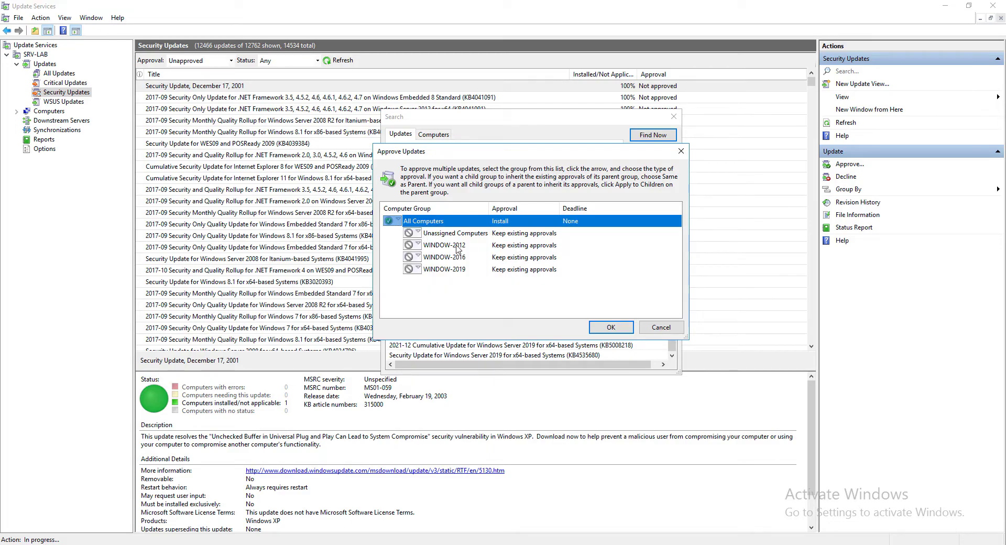
pyautogui.click(417, 269)
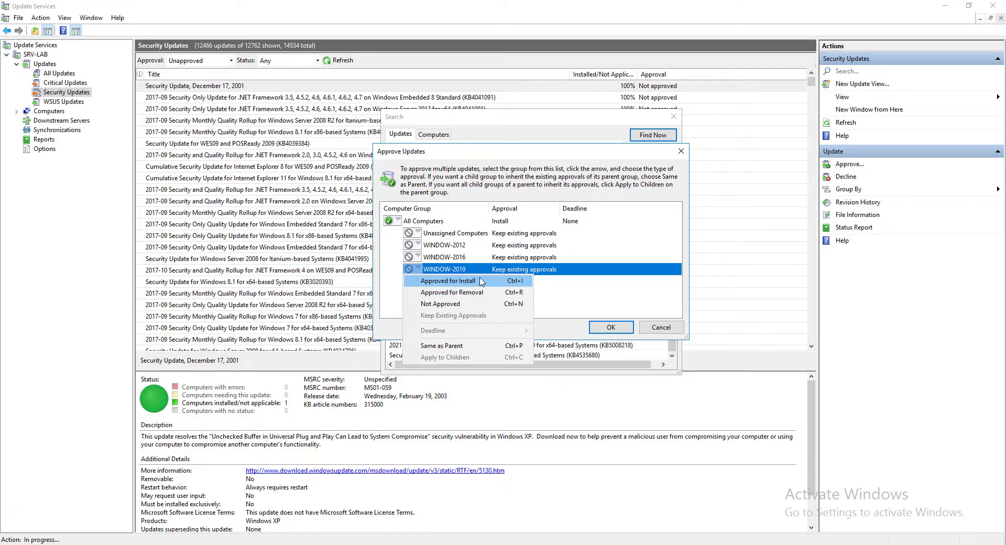
pyautogui.click(481, 281)
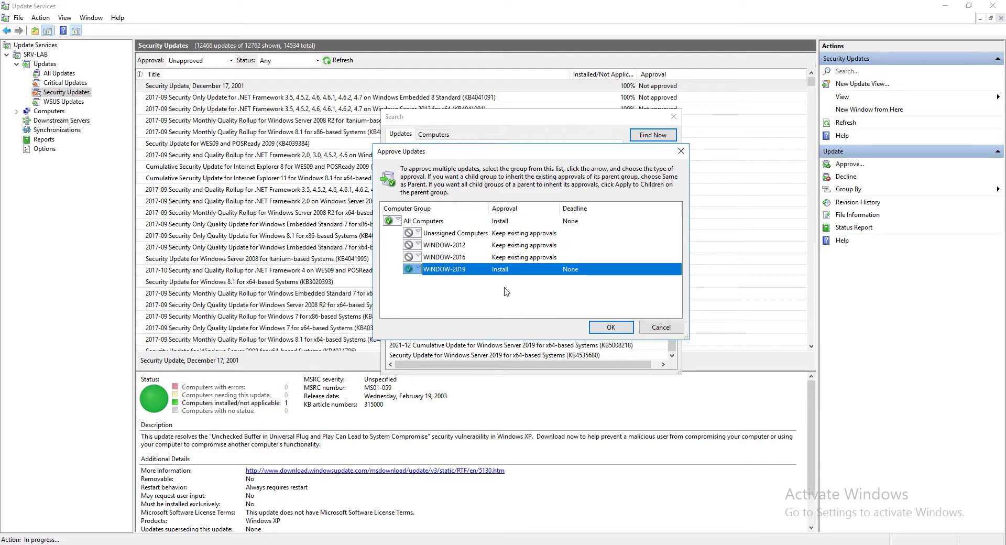
pyautogui.click(610, 326)
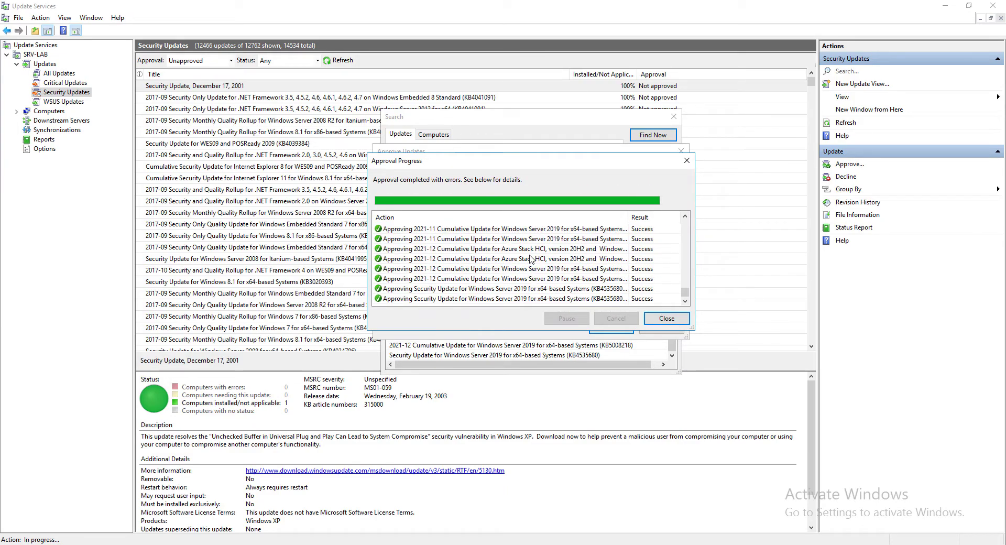
pyautogui.moveTo(685, 292)
pyautogui.mouseDown()
pyautogui.moveTo(685, 250)
pyautogui.moveTo(686, 283)
pyautogui.mouseUp()
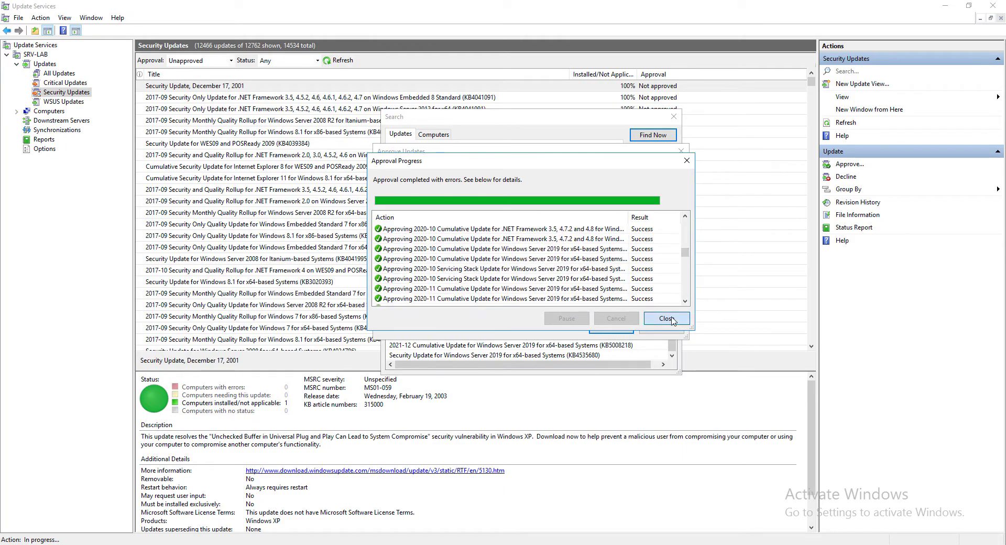
pyautogui.click(673, 319)
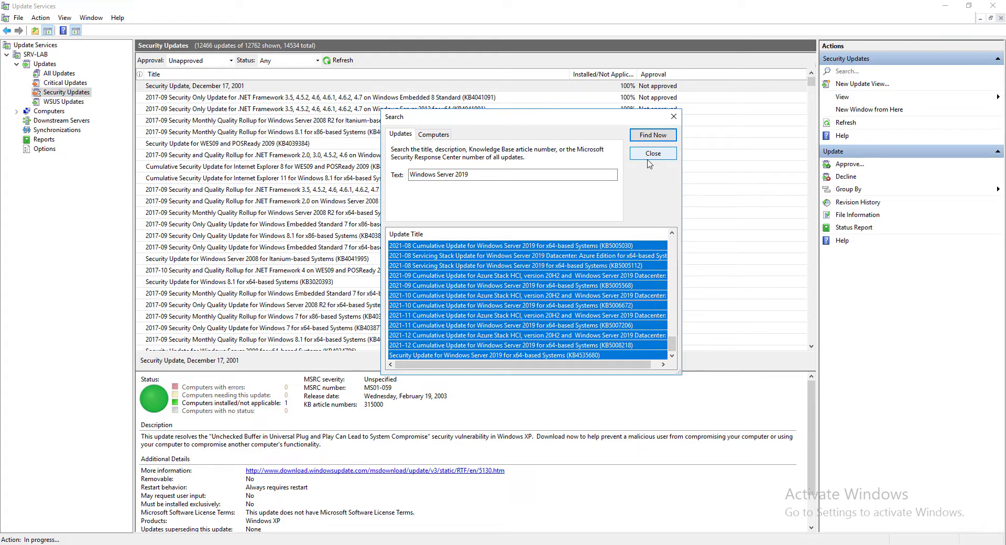
# - Close Search and refresh the security updates list filtered to Approved
pyautogui.click(649, 159)
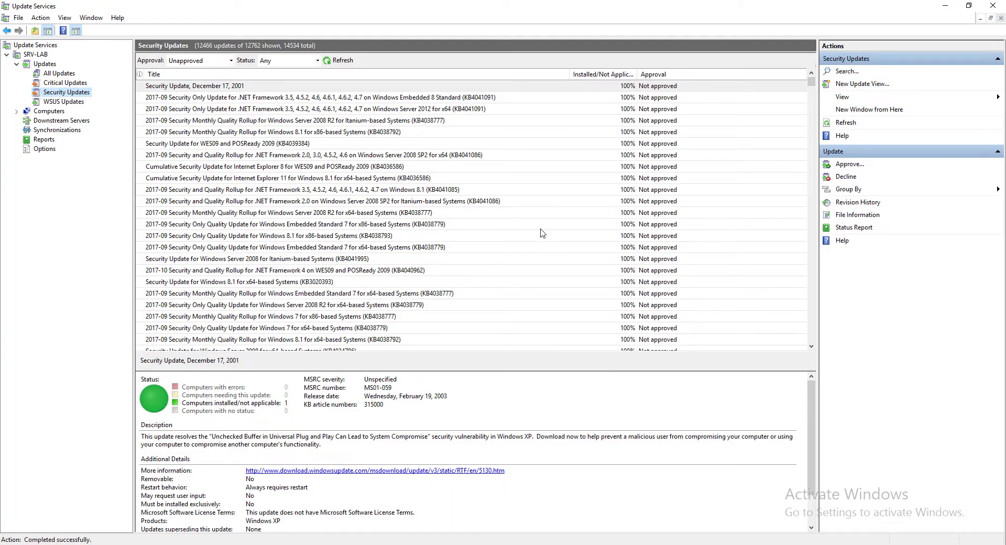
pyautogui.click(231, 62)
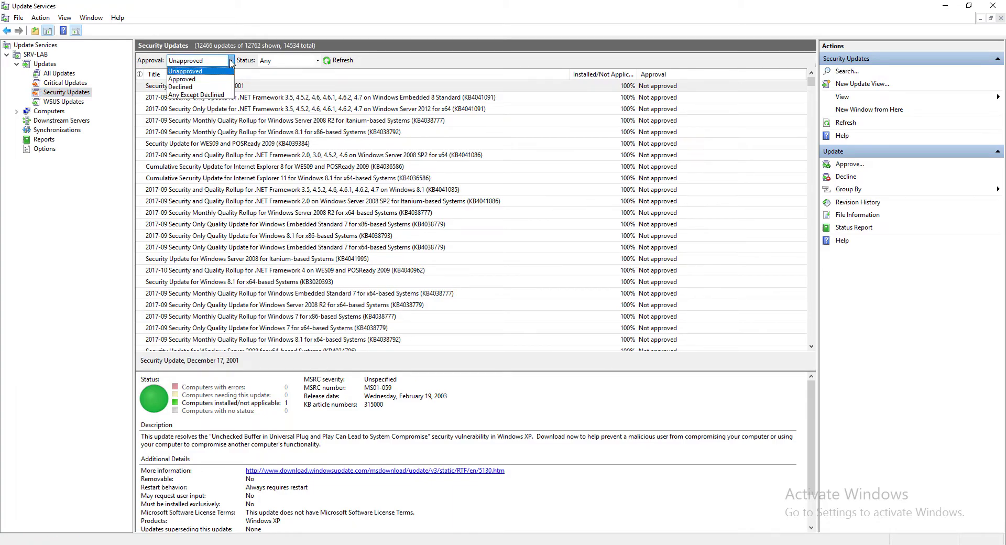
pyautogui.click(183, 80)
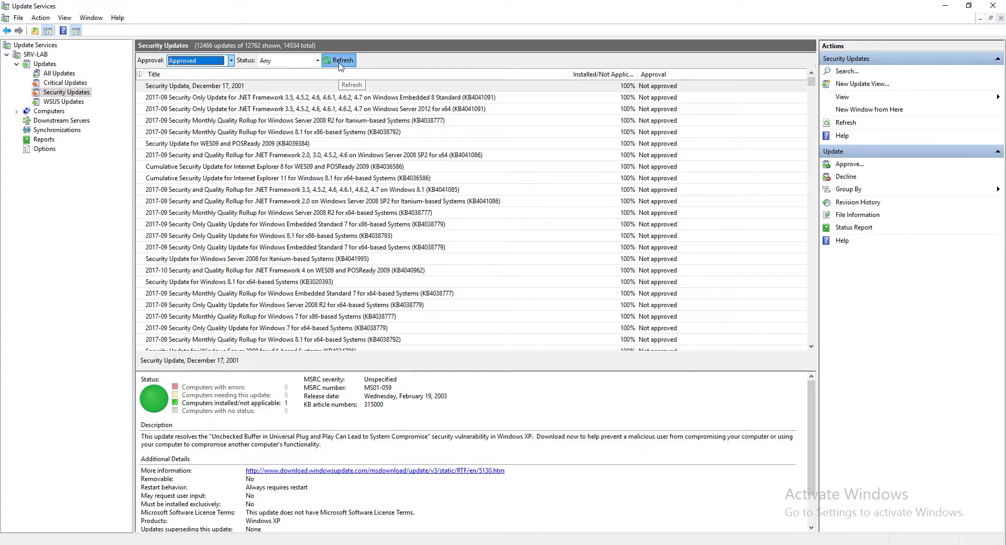
pyautogui.click(339, 61)
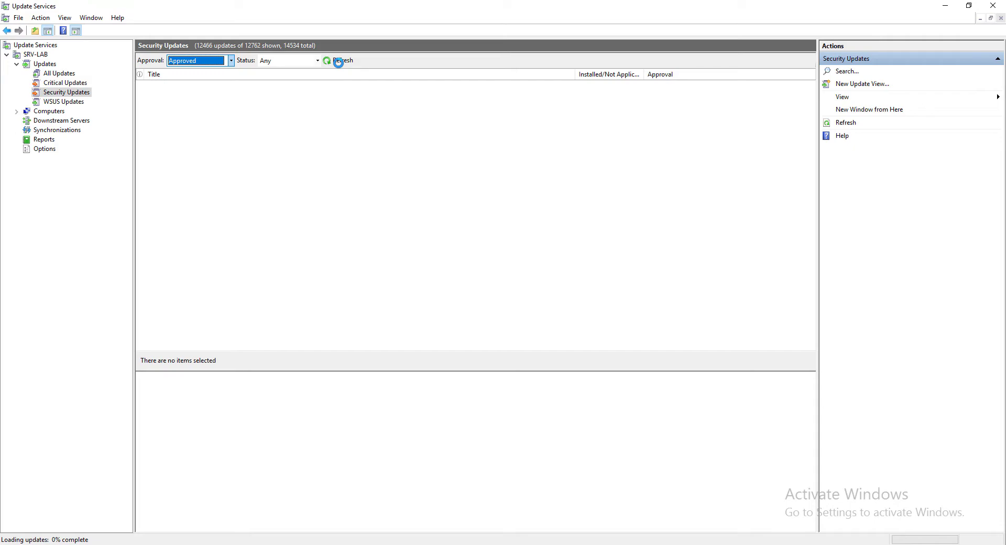
# - Open the WINDOW-2019 group under Computers > All Computers
pyautogui.click(17, 112)
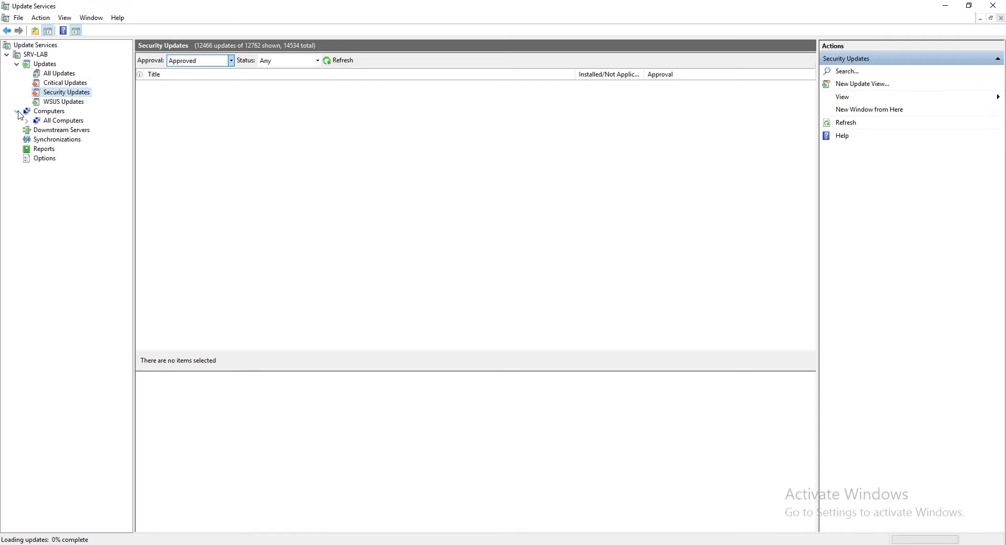
pyautogui.click(26, 121)
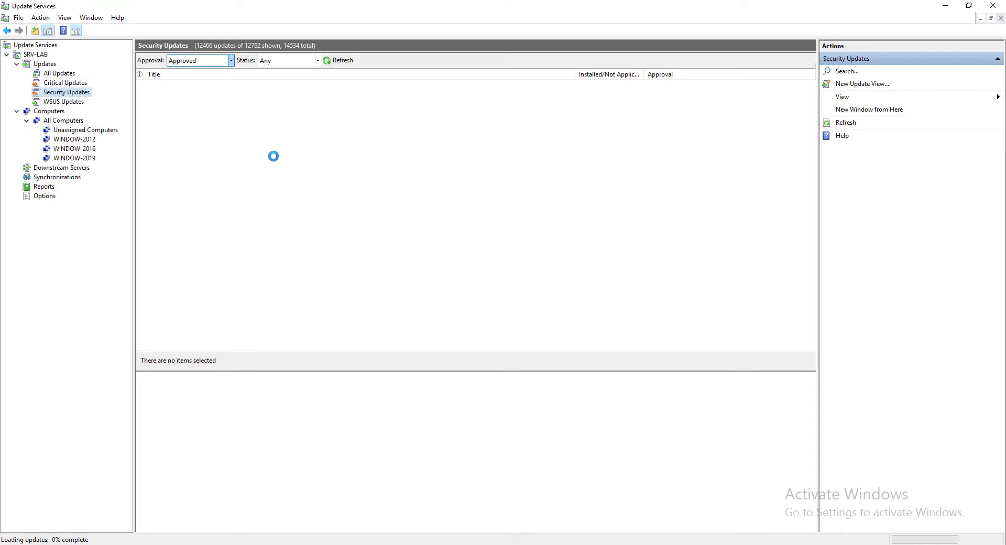
pyautogui.click(89, 159)
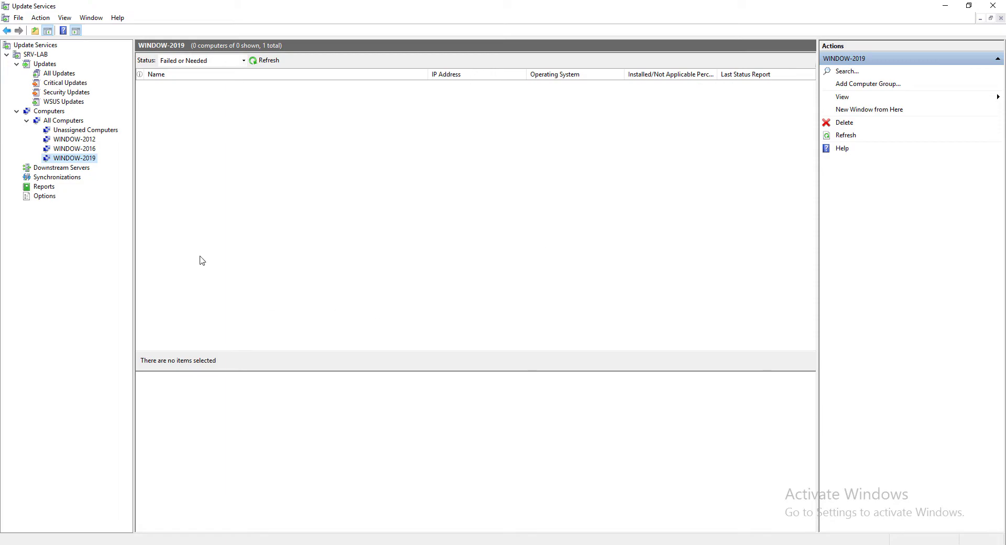
# - Minimize the remote session and run cls and ipconfig in the SRV-2019 VM
pyautogui.moveTo(440, 4)
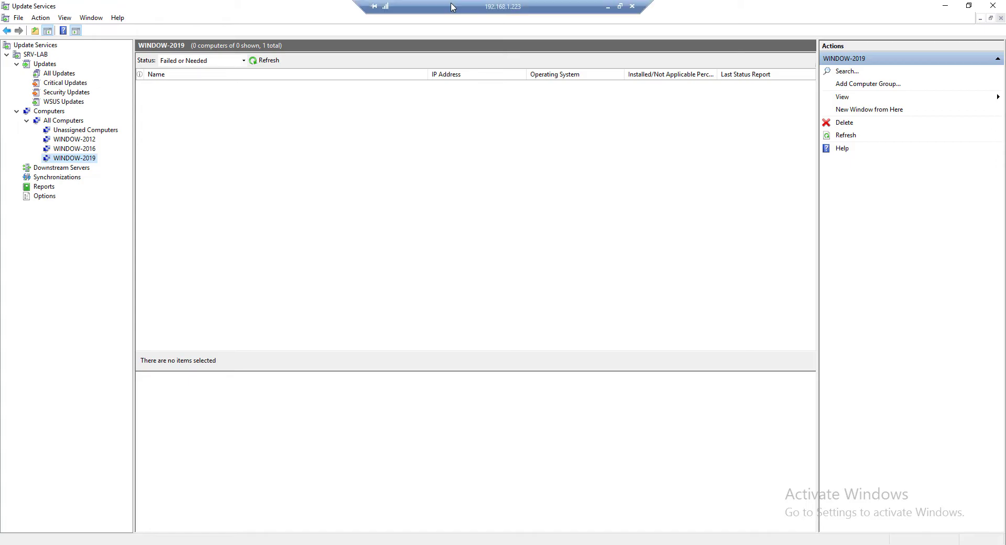
pyautogui.click(609, 7)
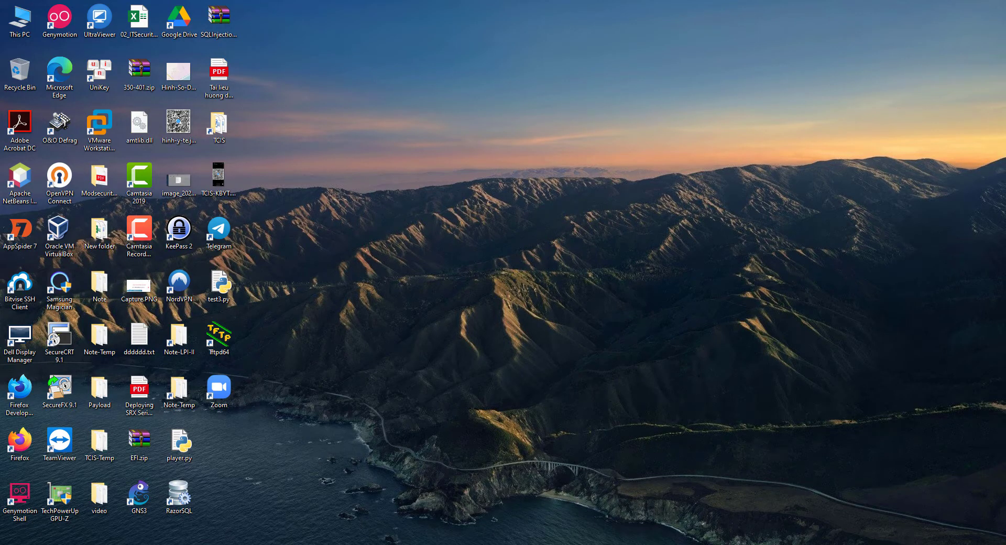
pyautogui.moveTo(121, 536)
pyautogui.click(262, 512)
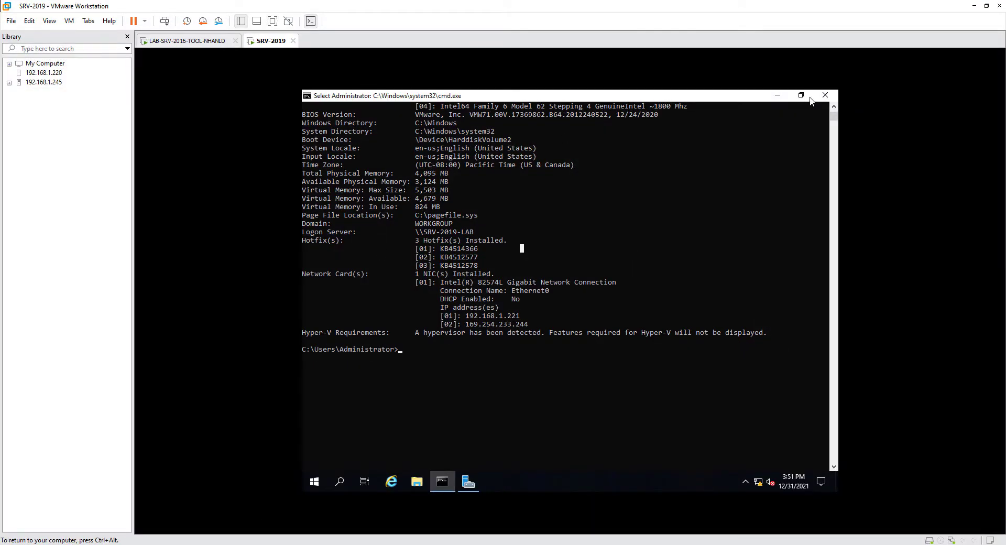
pyautogui.press('Escape')
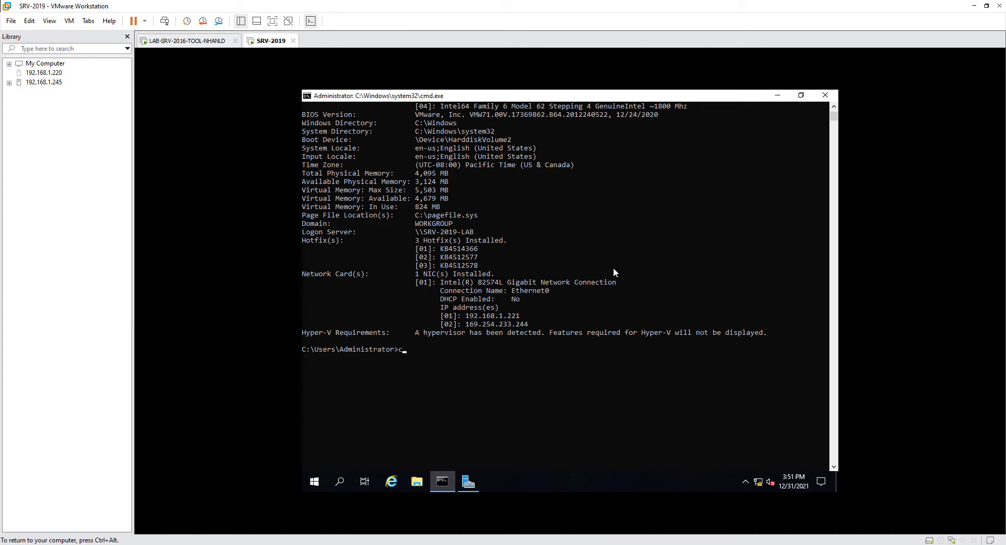
pyautogui.write('cls')
pyautogui.press('Return')
pyautogui.write('ipconfig')
pyautogui.press('Return')
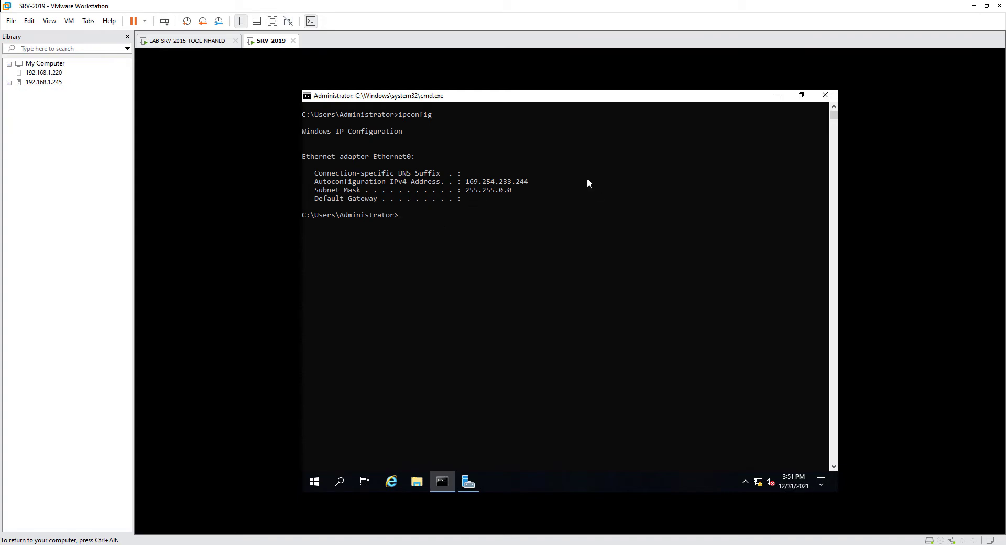
# - Open Network Connections via Run with ncpa.cpl and bring up Ethernet0's actions
pyautogui.rightClick(315, 482)
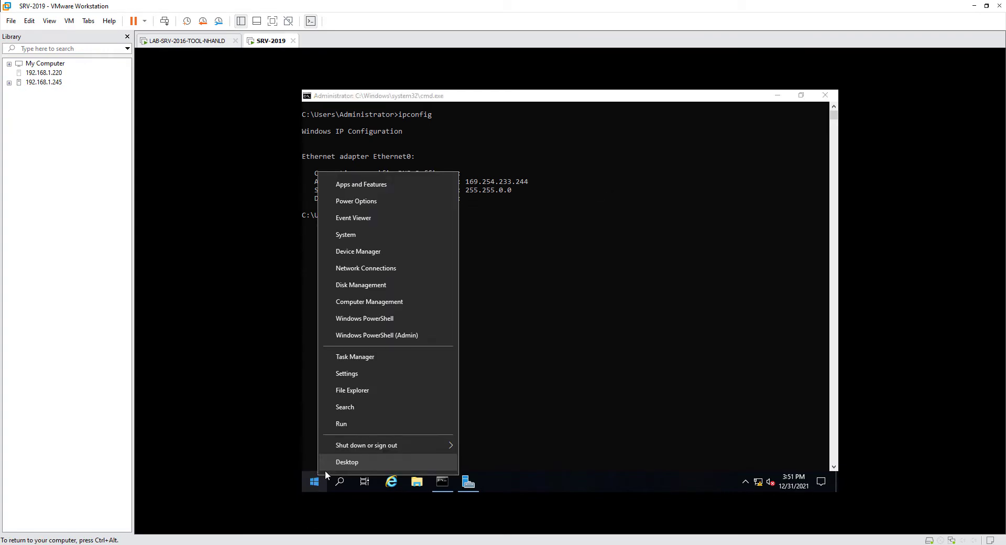
pyautogui.click(348, 414)
pyautogui.press('Escape')
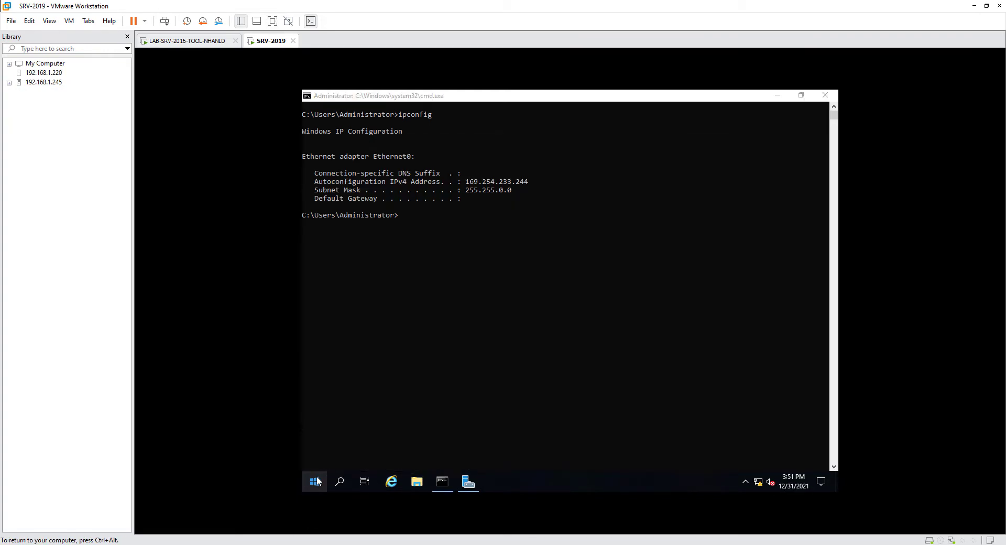
pyautogui.rightClick(315, 472)
pyautogui.click(367, 429)
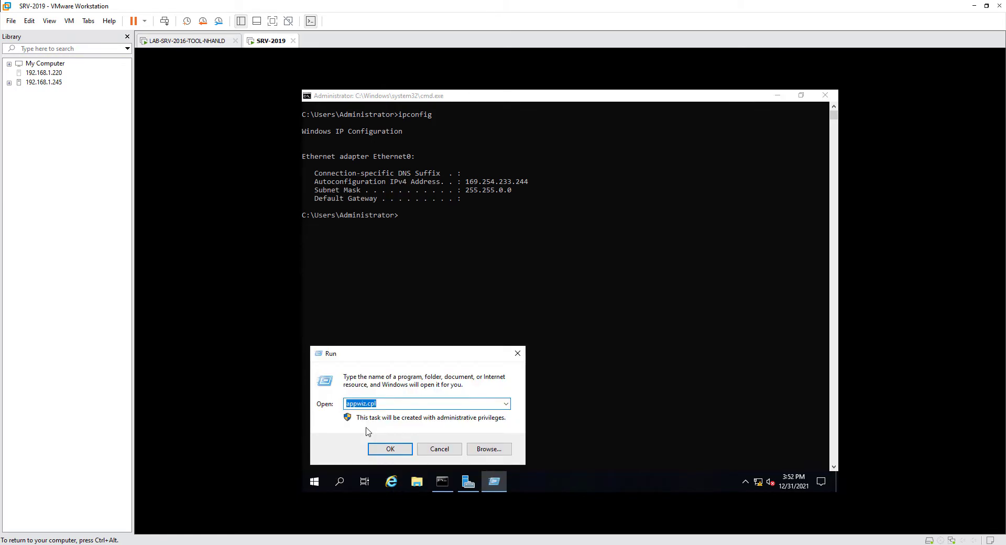
pyautogui.write('ncpa.cpl')
pyautogui.press('Return')
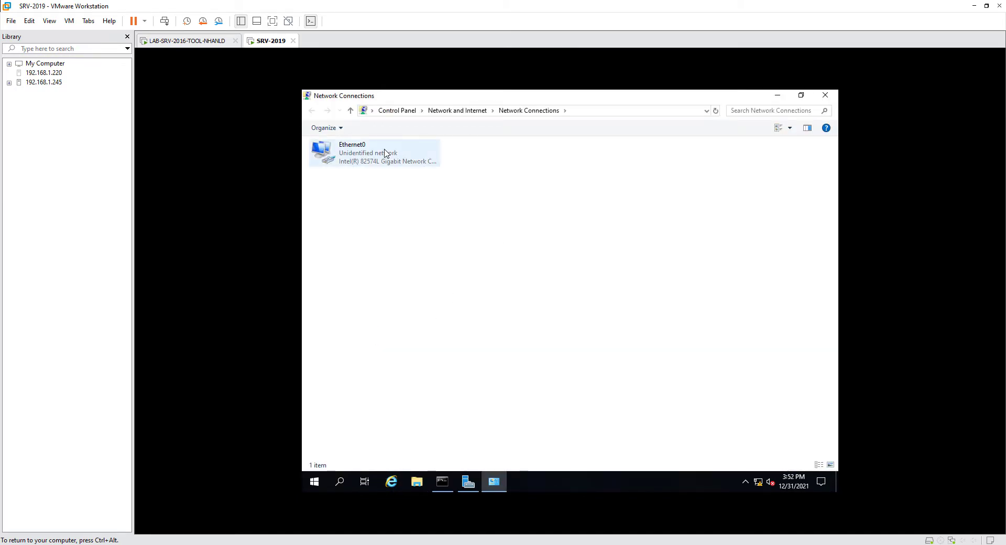
pyautogui.rightClick(384, 150)
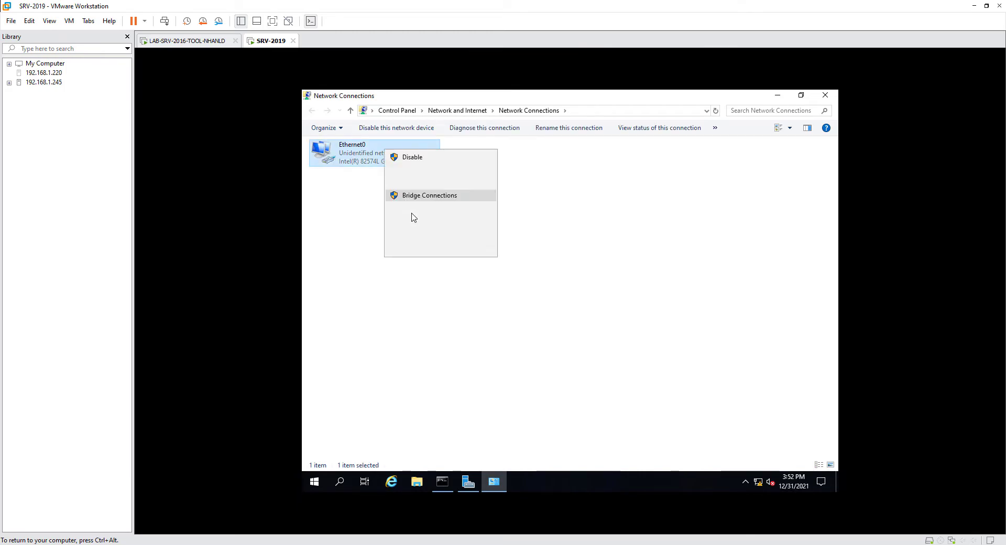
# - Change the Ethernet0 IPv4 address's last octet to 121 and save it
pyautogui.click(410, 250)
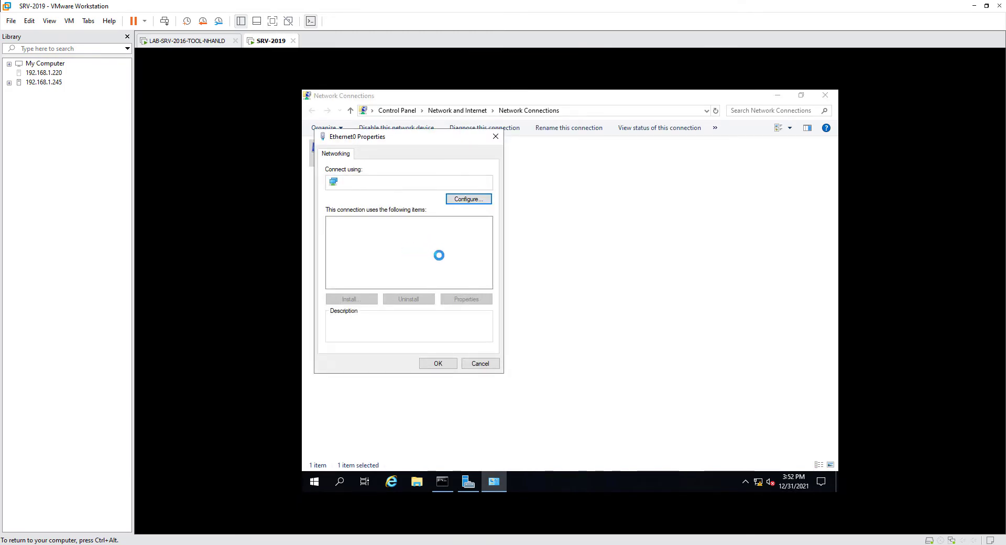
pyautogui.click(430, 248)
pyautogui.click(465, 299)
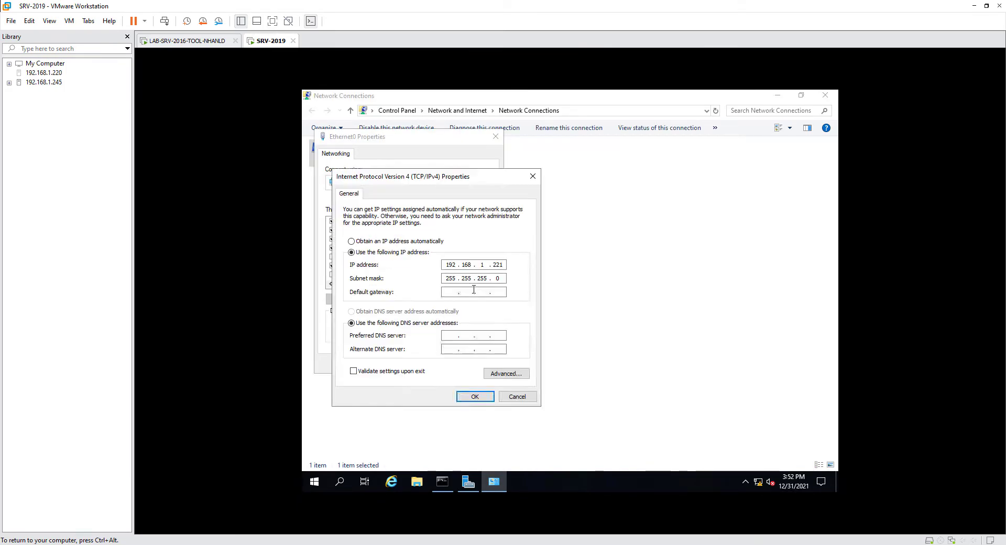
pyautogui.doubleClick(497, 265)
pyautogui.write('111')
pyautogui.press('BackSpace')
pyautogui.write('21')
pyautogui.click(475, 397)
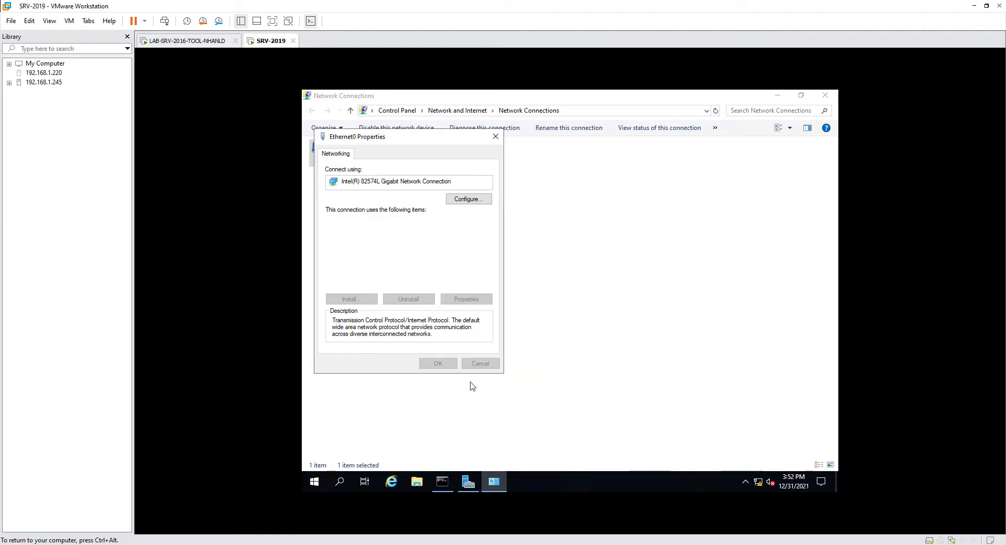
pyautogui.click(438, 364)
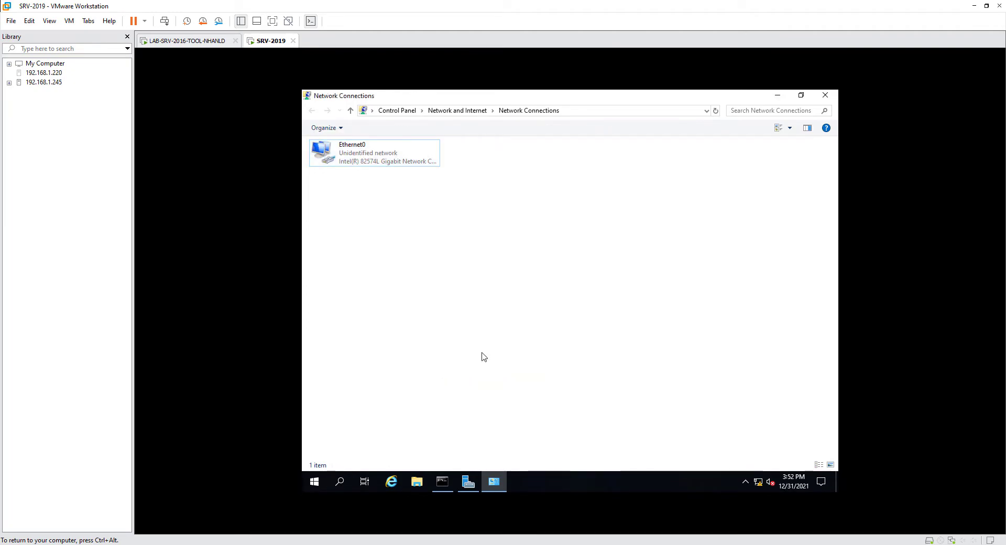
# - Check Ethernet0's connection details, then close the status and Network Connections windows
pyautogui.rightClick(389, 152)
pyautogui.click(417, 173)
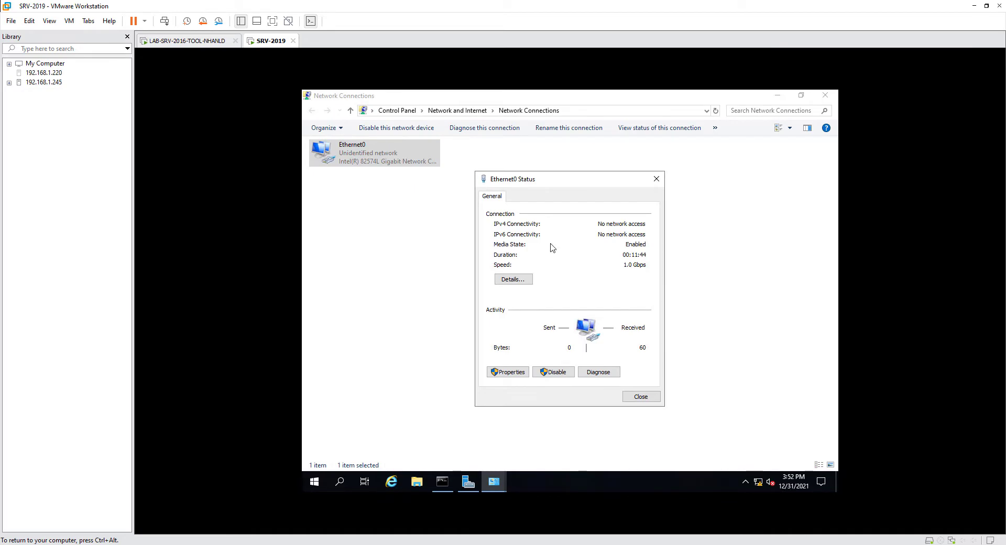
pyautogui.click(524, 279)
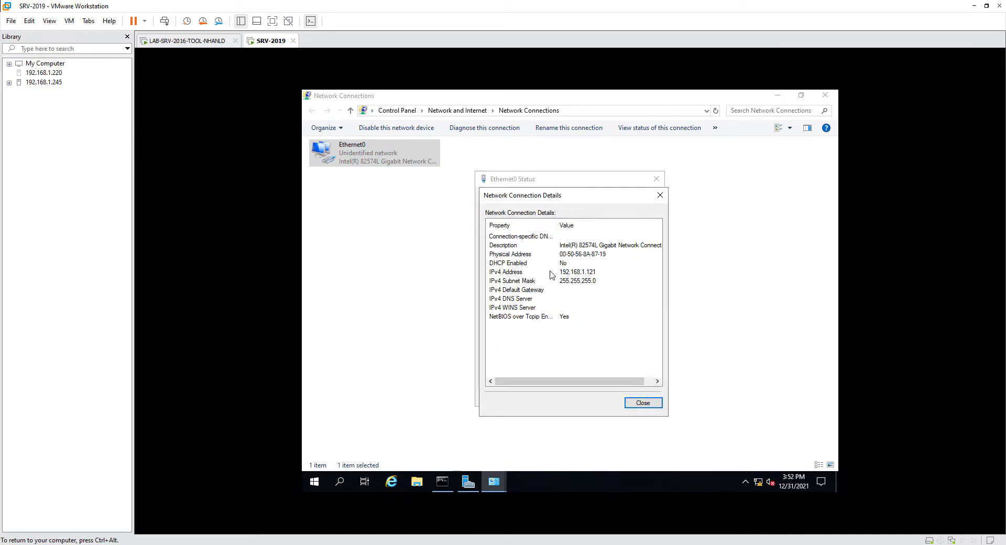
pyautogui.click(660, 195)
pyautogui.click(656, 179)
pyautogui.click(826, 95)
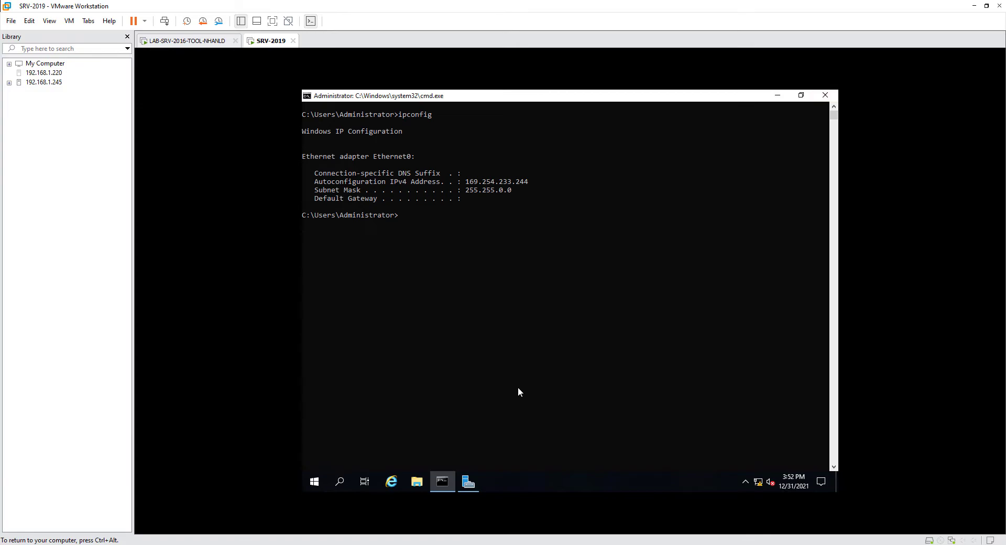
# - Ping 192.168.1.223, stop it with Ctrl+C, and release control to the host
pyautogui.write('ping 192.168.1.223')
pyautogui.press('Return')
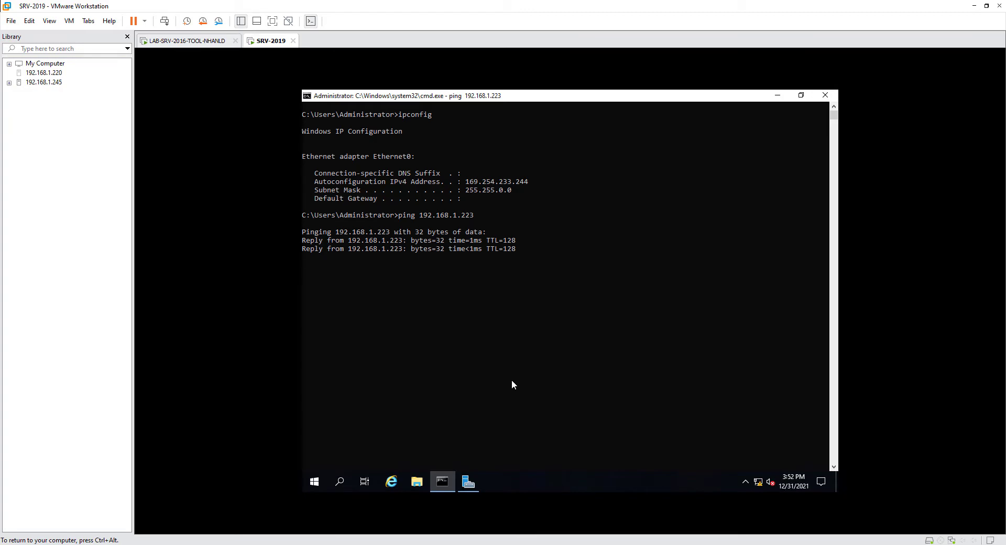
pyautogui.hotkey('ctrl', 'c')
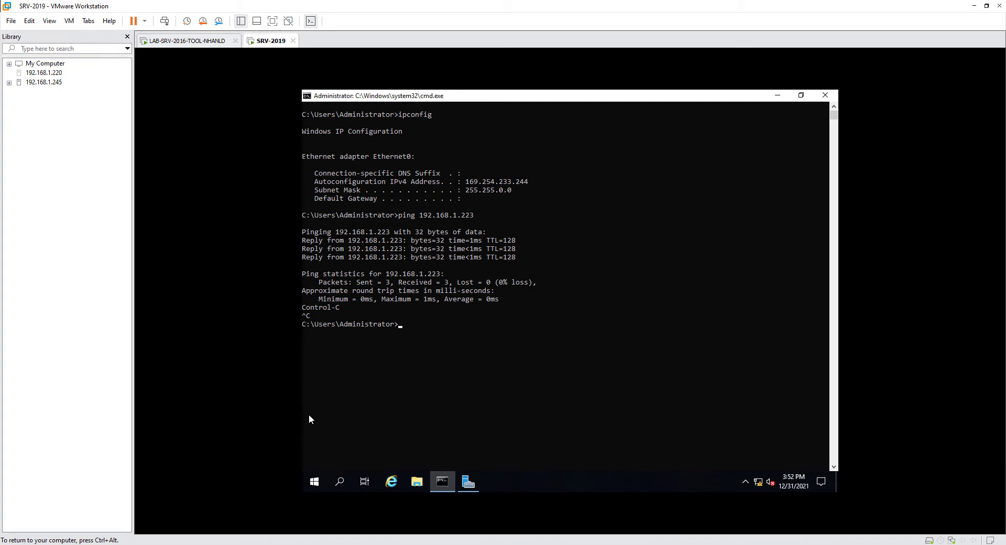
pyautogui.hotkey('ctrl', 'alt')
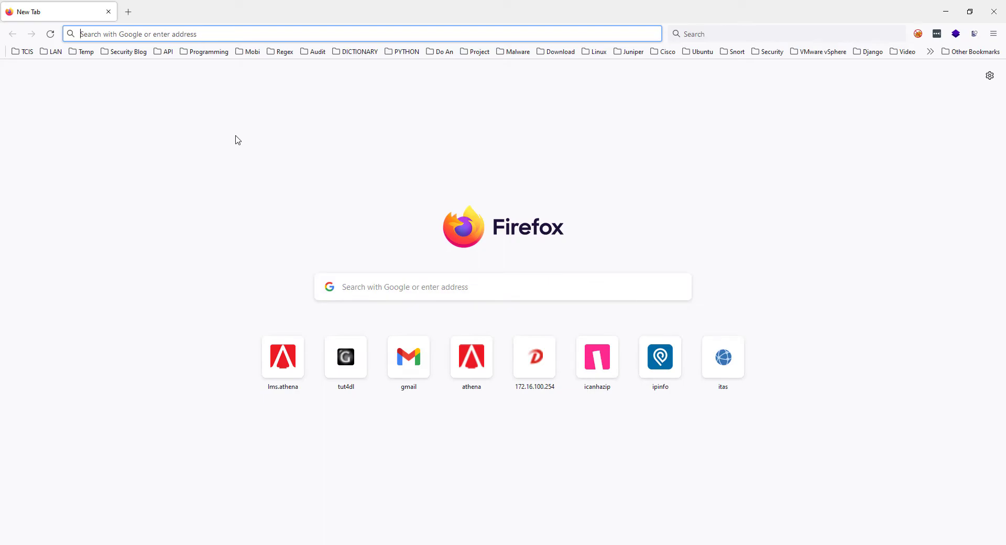
# - In Firefox, load the WSUS address 192.168.1.223:8530
pyautogui.write('192.168.1.254')
pyautogui.press('BackSpace')
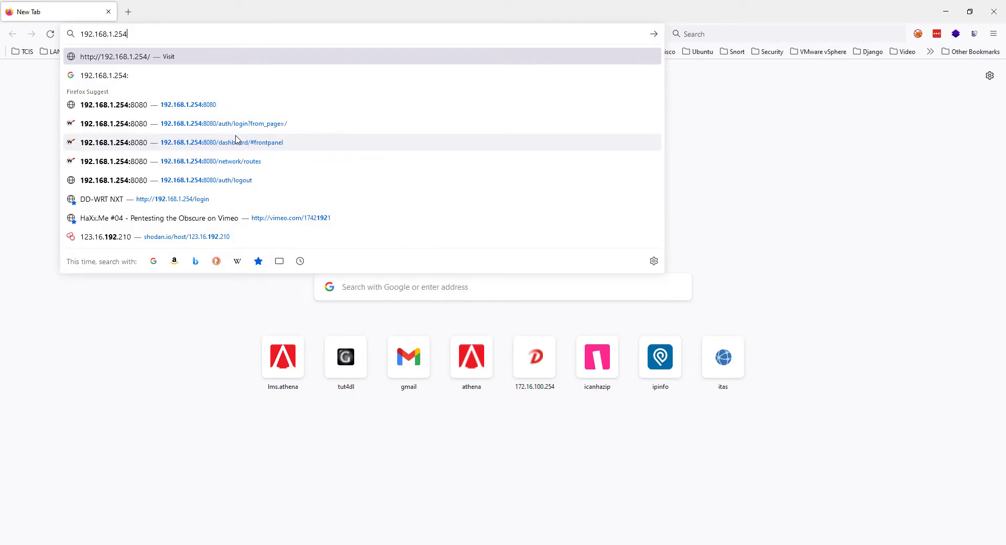
pyautogui.press('BackSpace')
pyautogui.press('BackSpace')
pyautogui.write('2')
pyautogui.write('3')
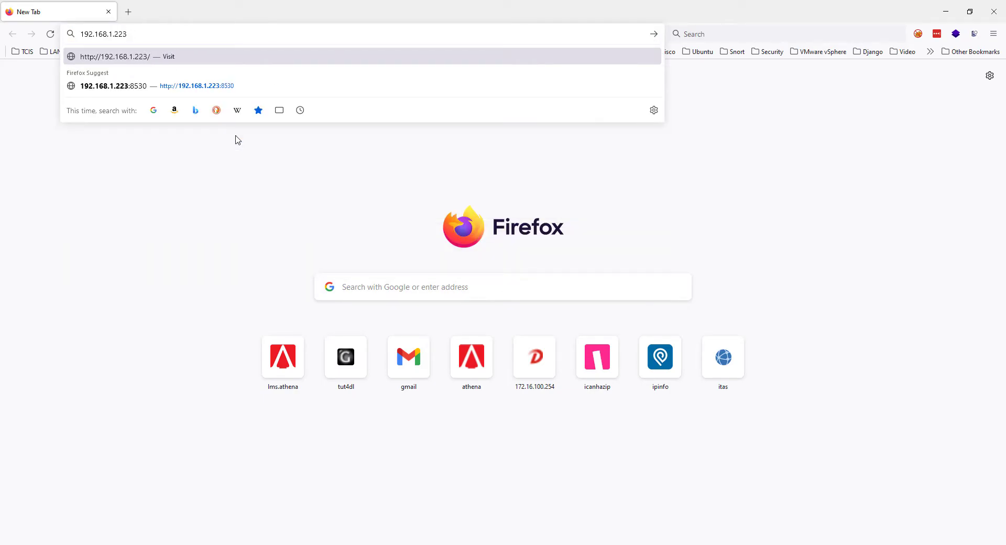
pyautogui.write(':8530')
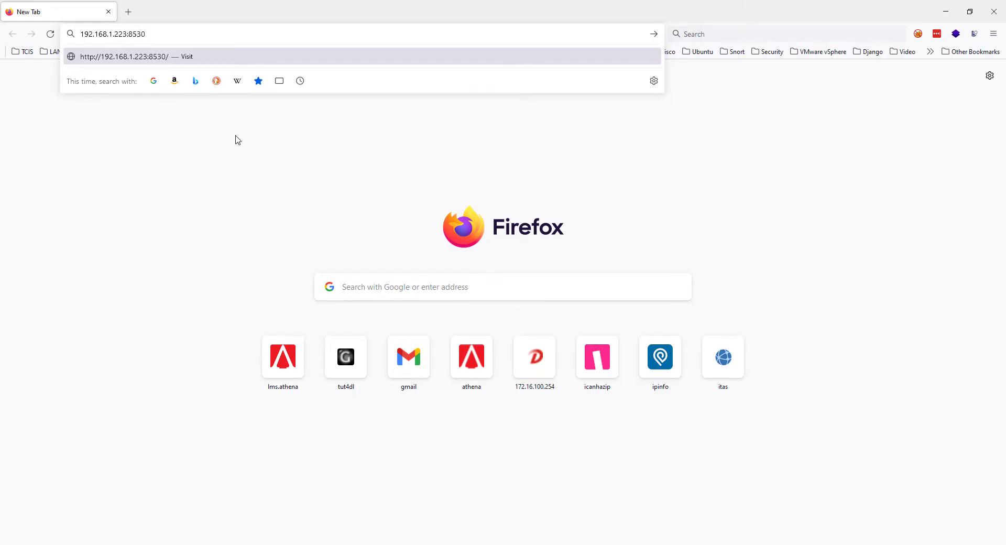
pyautogui.press('Return')
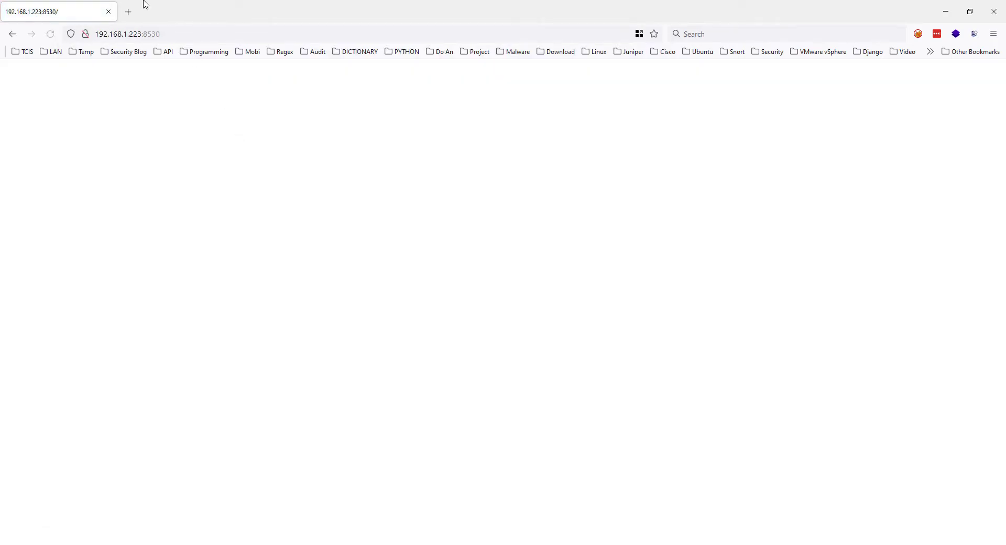
pyautogui.click(209, 36)
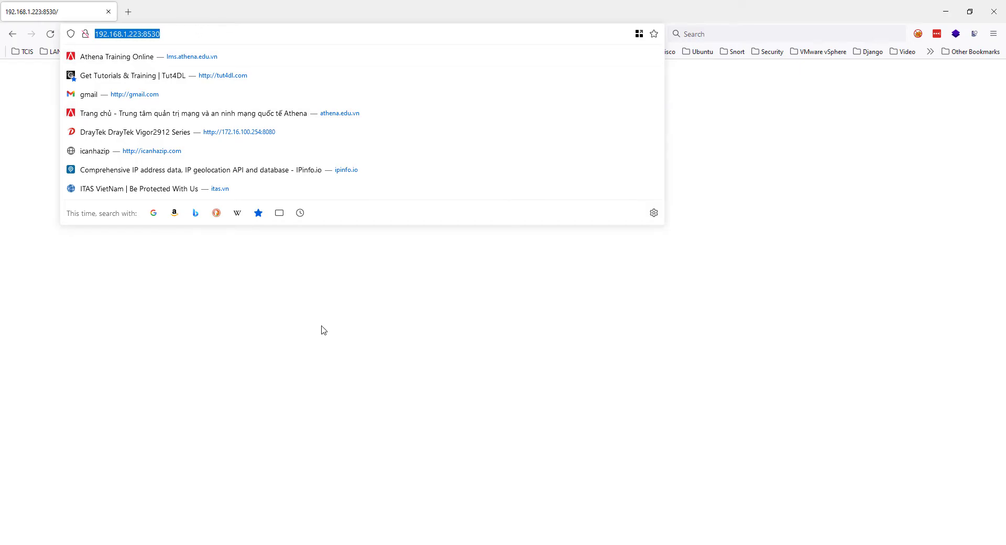
pyautogui.click(289, 376)
# - Back on SRV-2019, close the command prompt and dismiss the Windows Admin Center prompt
pyautogui.click(247, 488)
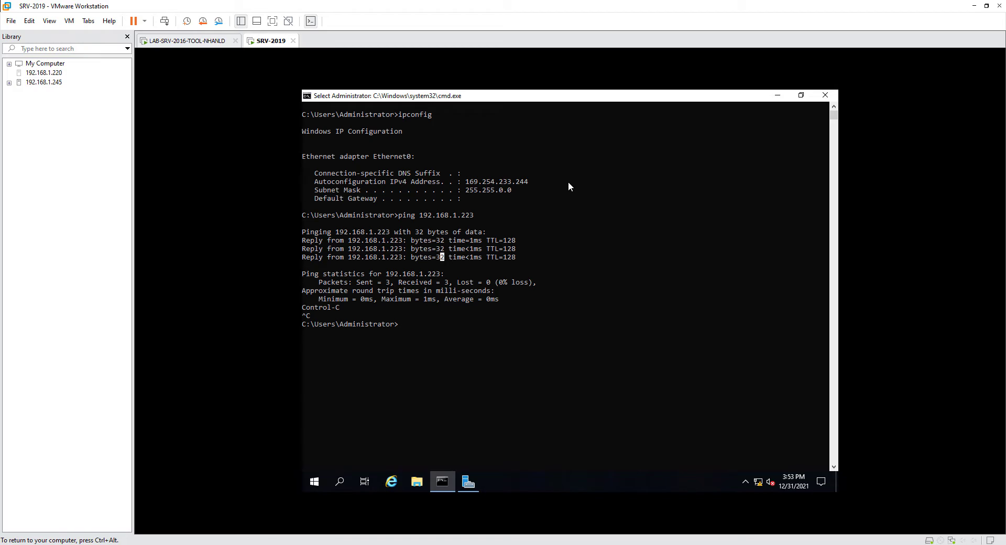
pyautogui.click(826, 95)
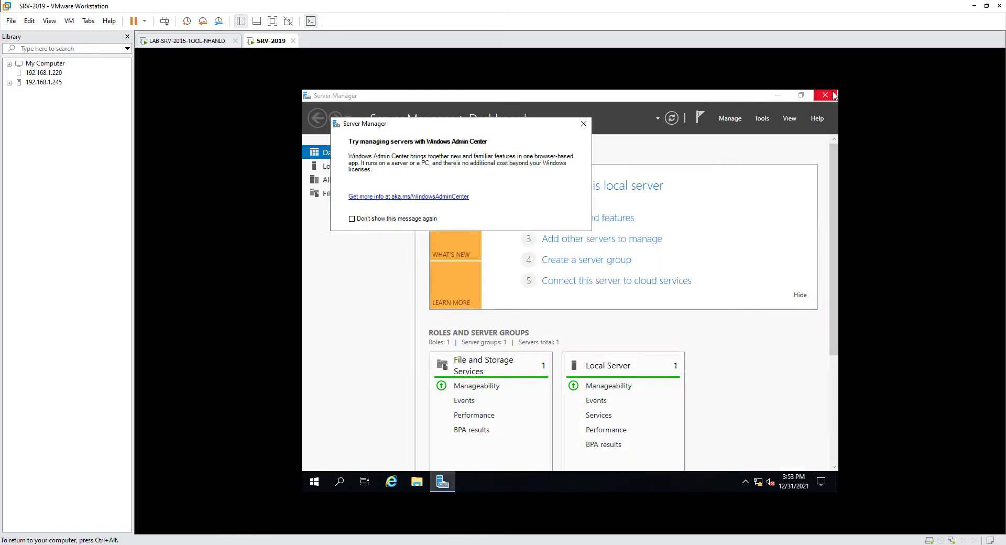
pyautogui.click(583, 128)
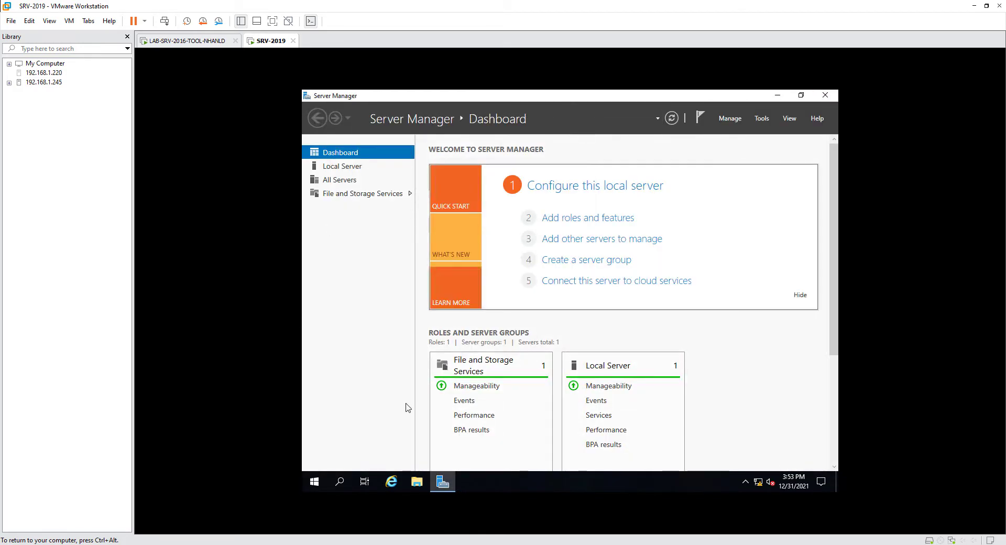
pyautogui.rightClick(314, 480)
# - Run gpedit.msc from the Start menu's Run dialog to launch the Local Group Policy Editor
pyautogui.click(330, 424)
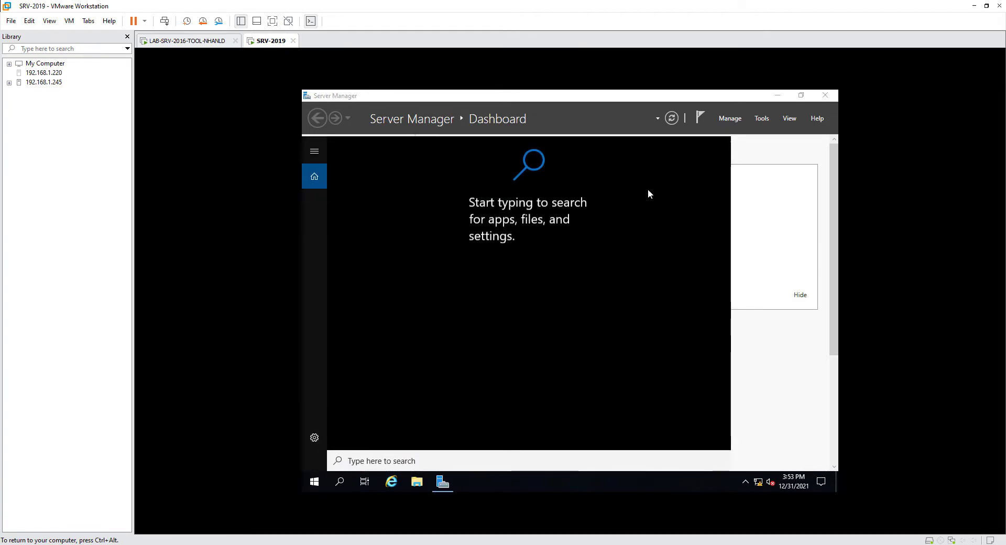
pyautogui.click(766, 259)
pyautogui.rightClick(316, 481)
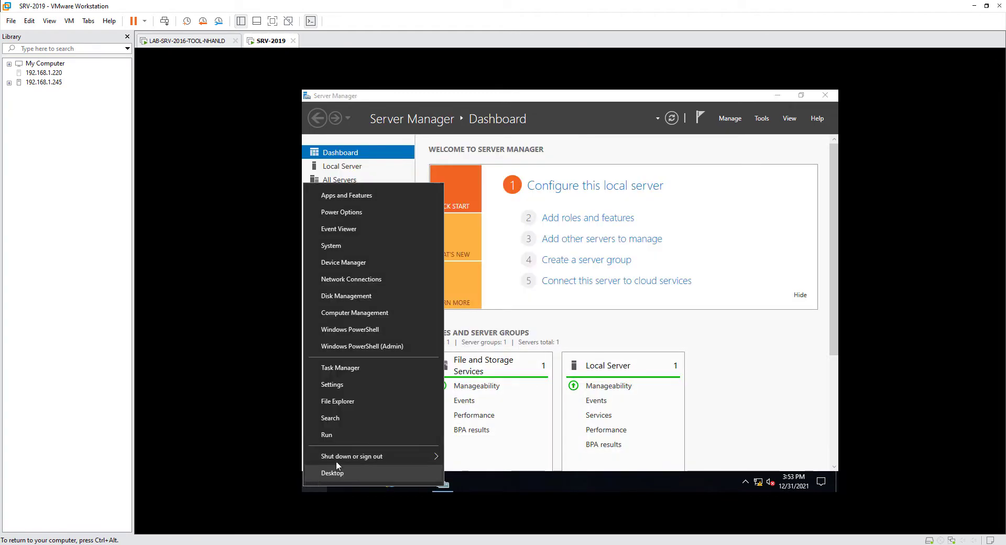
pyautogui.click(337, 435)
pyautogui.write('g')
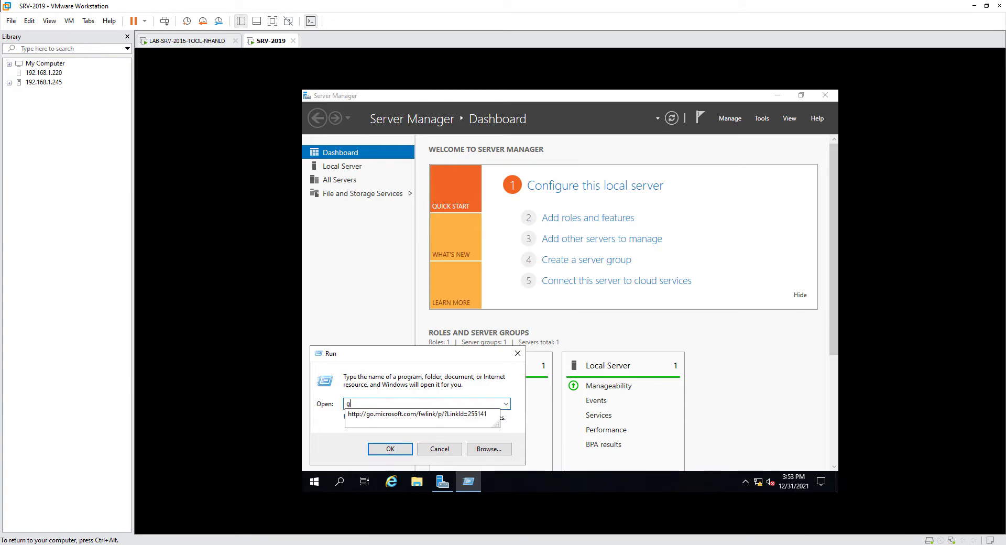
pyautogui.write('pedit.msc')
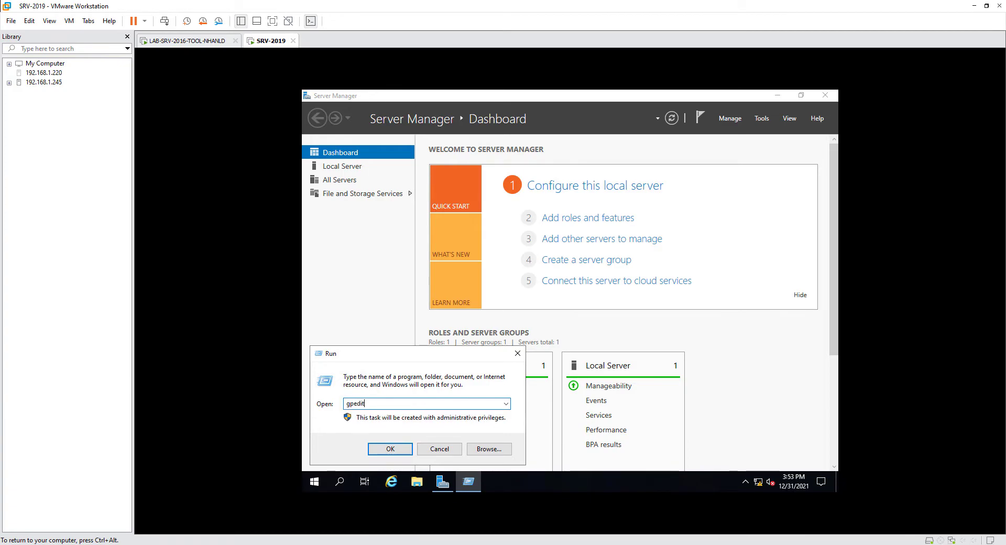
pyautogui.press('Return')
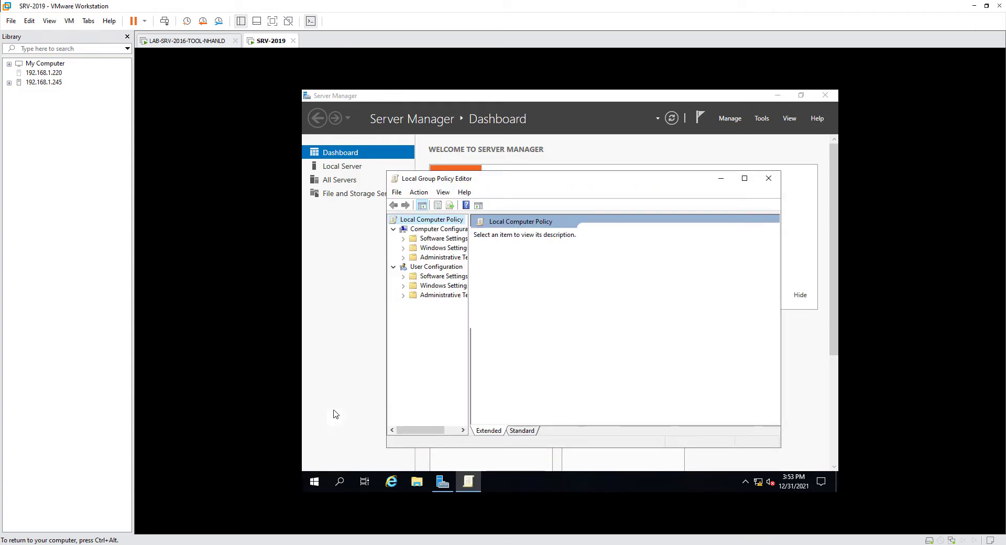
# - Maximize the editor and browse to Administrative Templates > Windows Components > Windows Update in Standard view
pyautogui.click(745, 178)
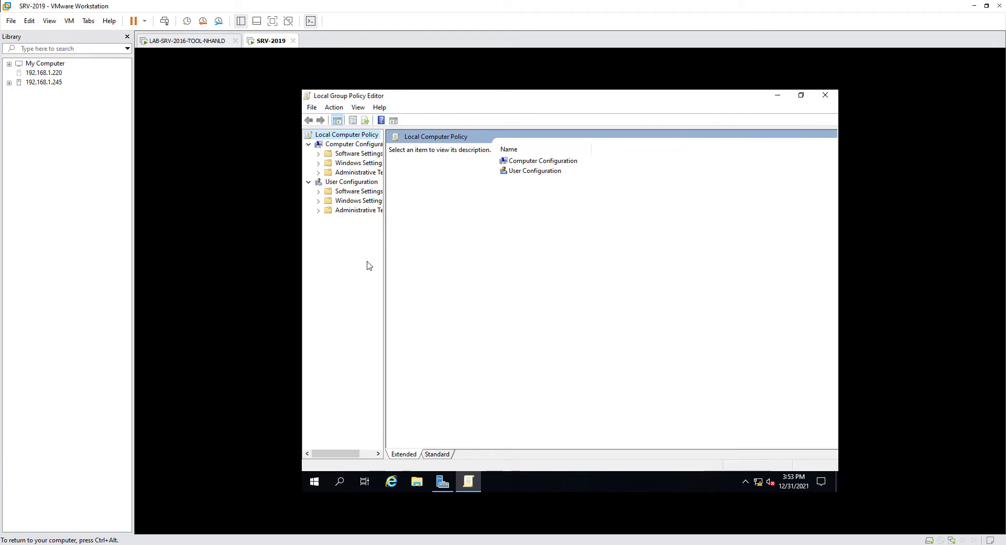
pyautogui.moveTo(384, 261); pyautogui.dragTo(440, 260)
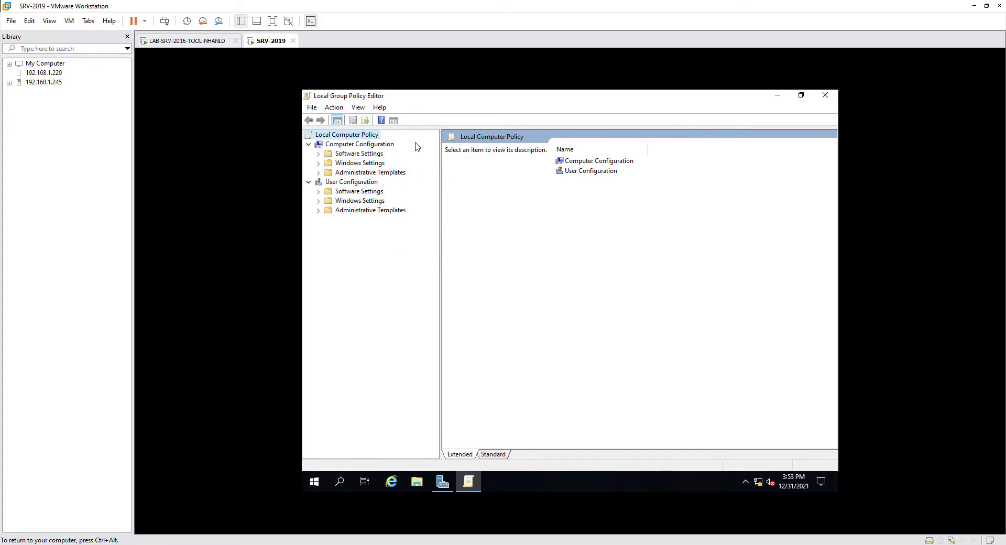
pyautogui.doubleClick(360, 173)
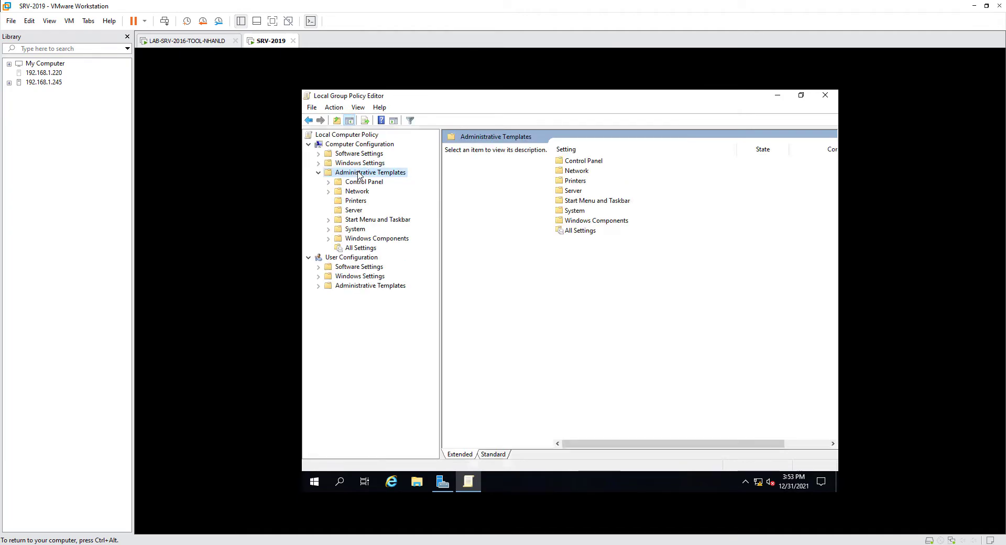
pyautogui.doubleClick(369, 240)
pyautogui.scroll(-19, 620, 343)
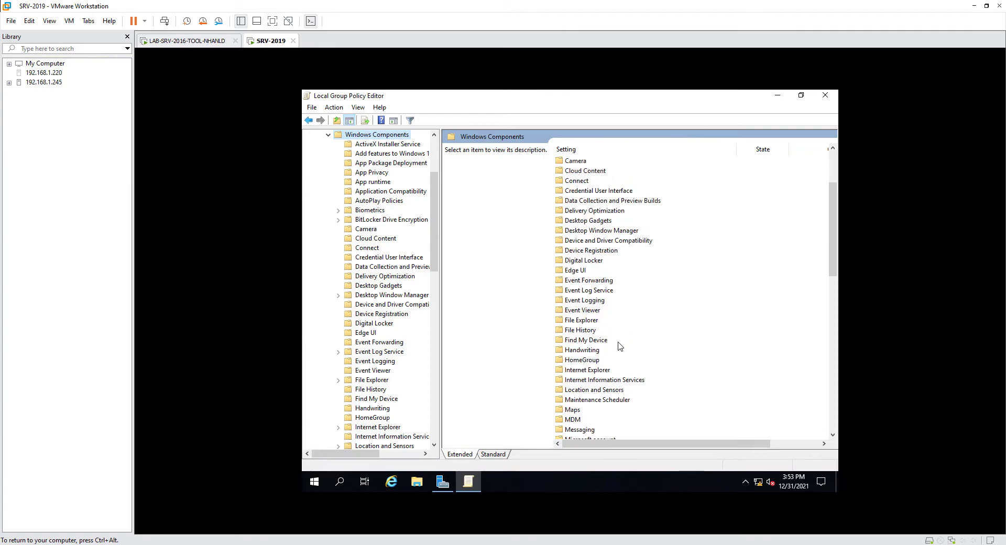
pyautogui.doubleClick(587, 421)
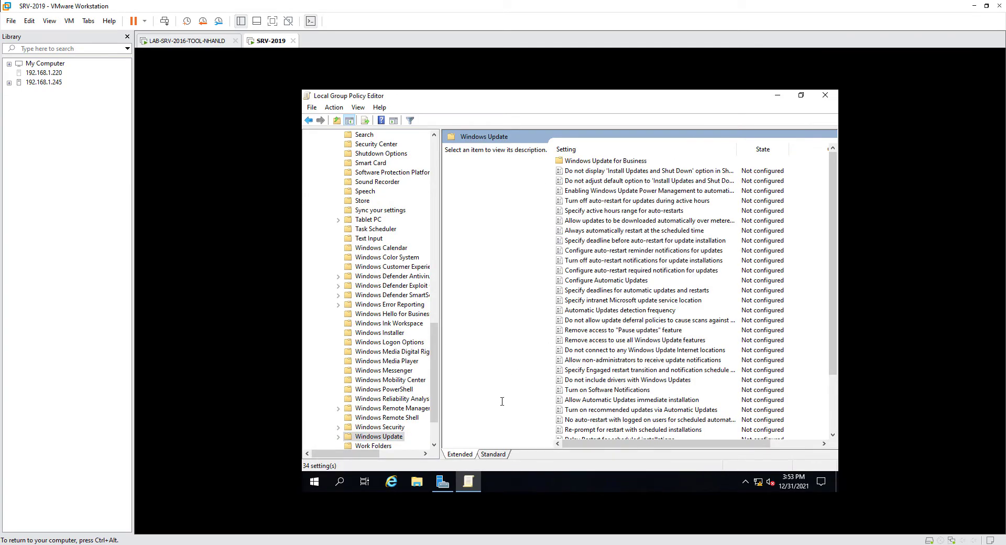
pyautogui.click(492, 455)
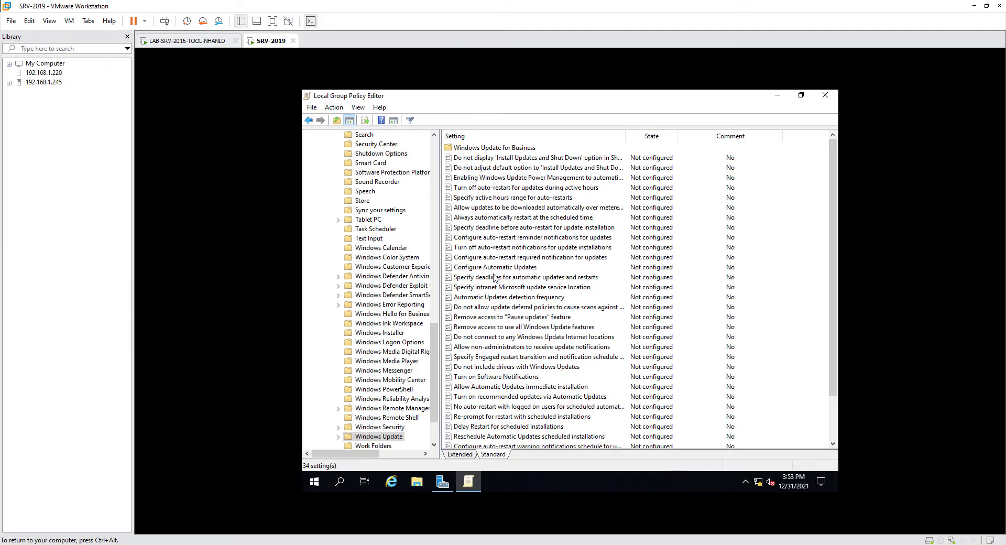
pyautogui.click(516, 289)
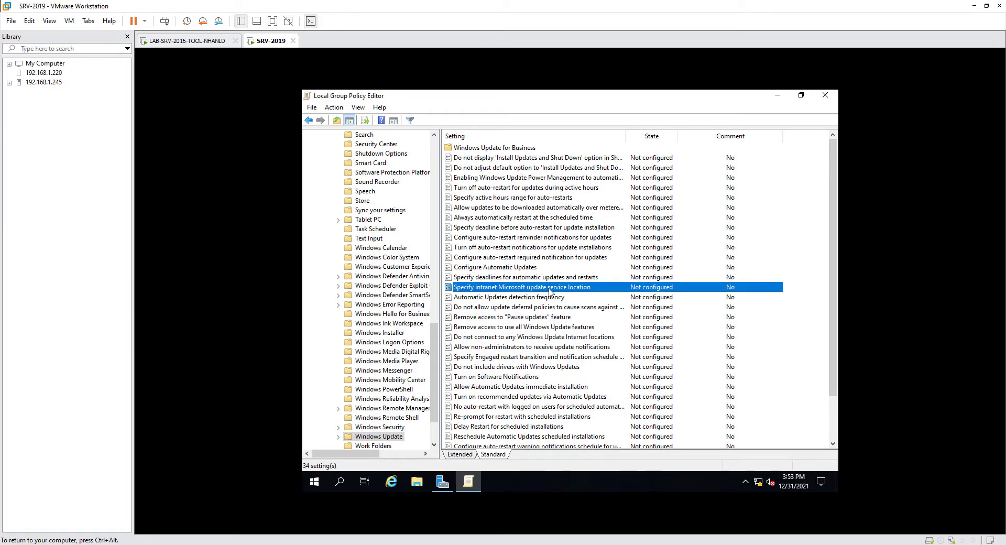
pyautogui.doubleClick(520, 288)
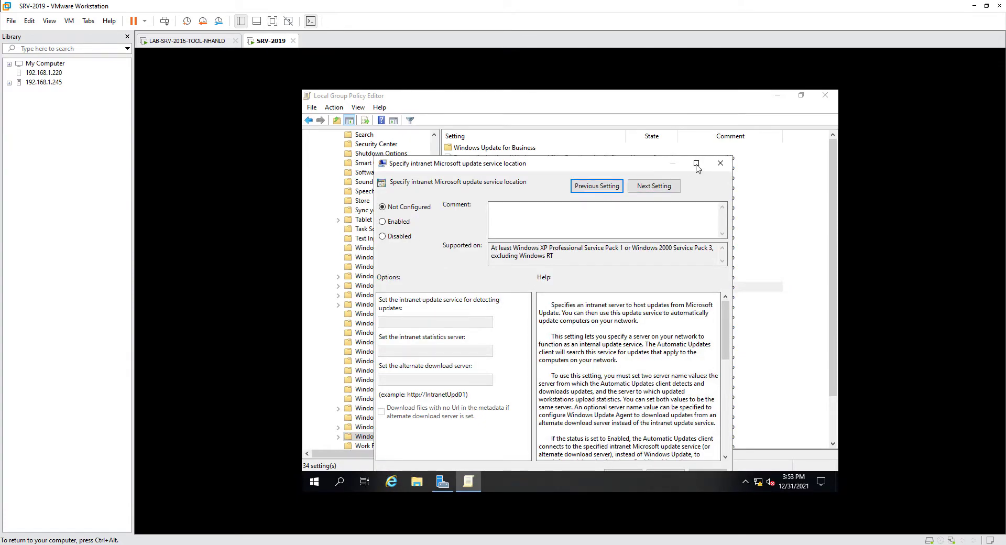
pyautogui.click(697, 163)
pyautogui.click(318, 157)
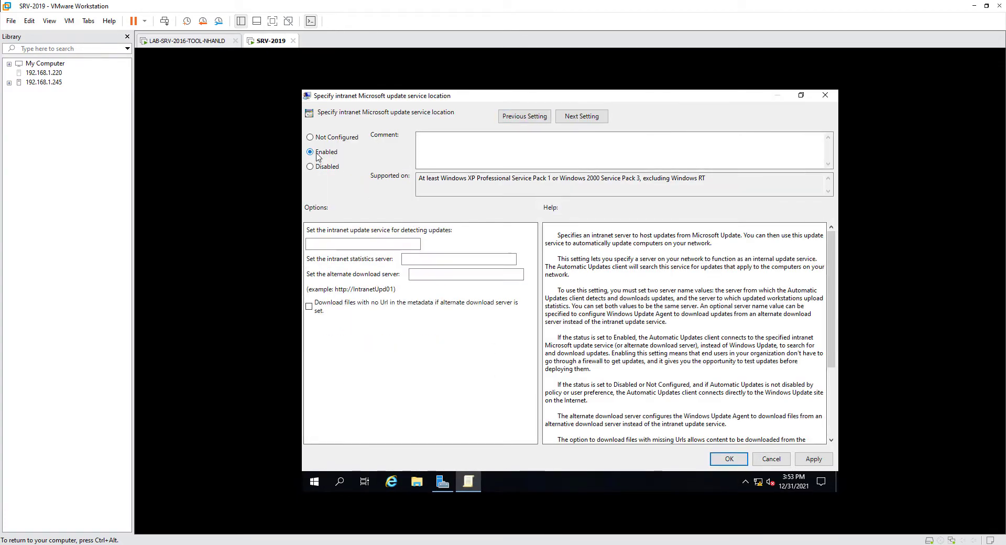
pyautogui.click(341, 245)
pyautogui.write('http://192.168.1.2')
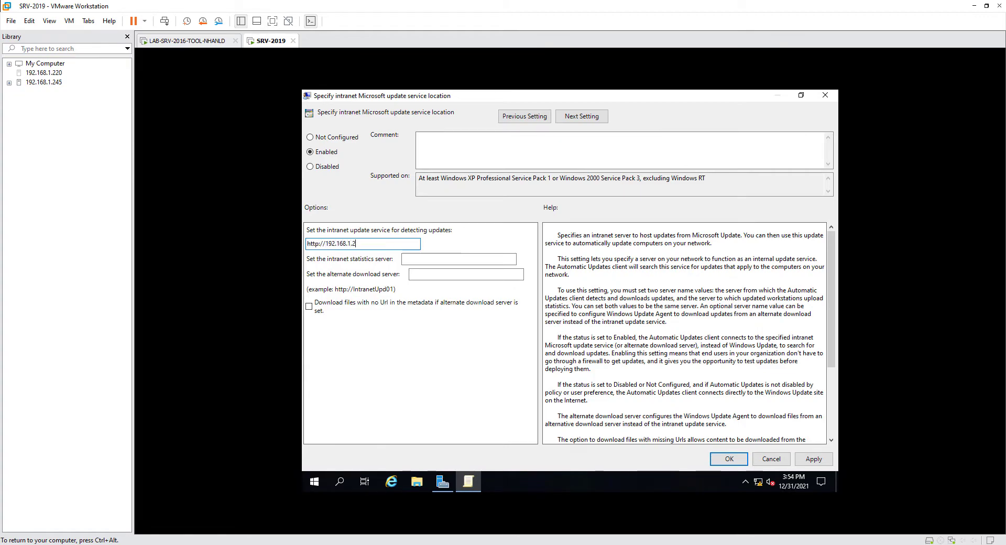
pyautogui.write(':8530')
pyautogui.click(413, 258)
pyautogui.write('http')
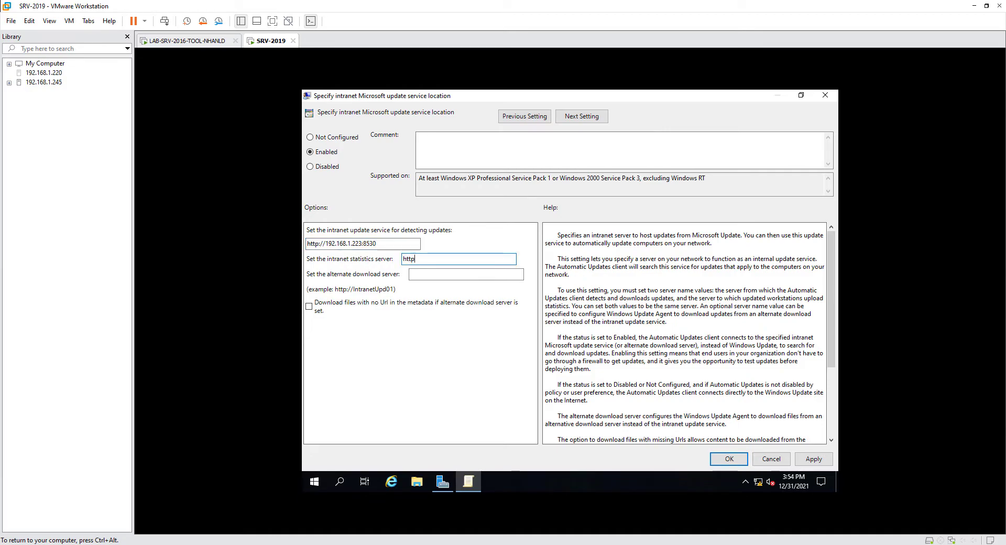
pyautogui.write('://192.168.1.223:8')
pyautogui.hotkey('ctrl', 'a')
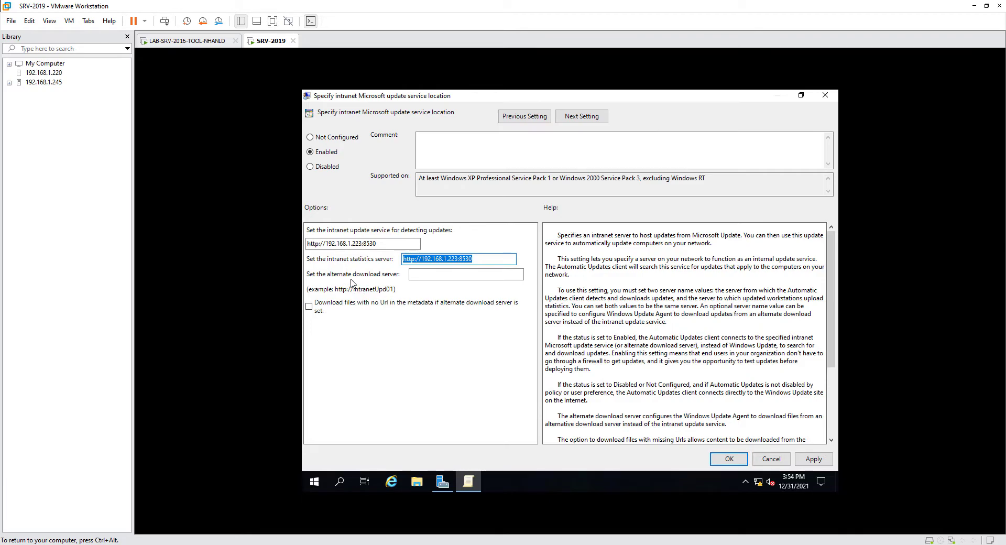
pyautogui.click(807, 459)
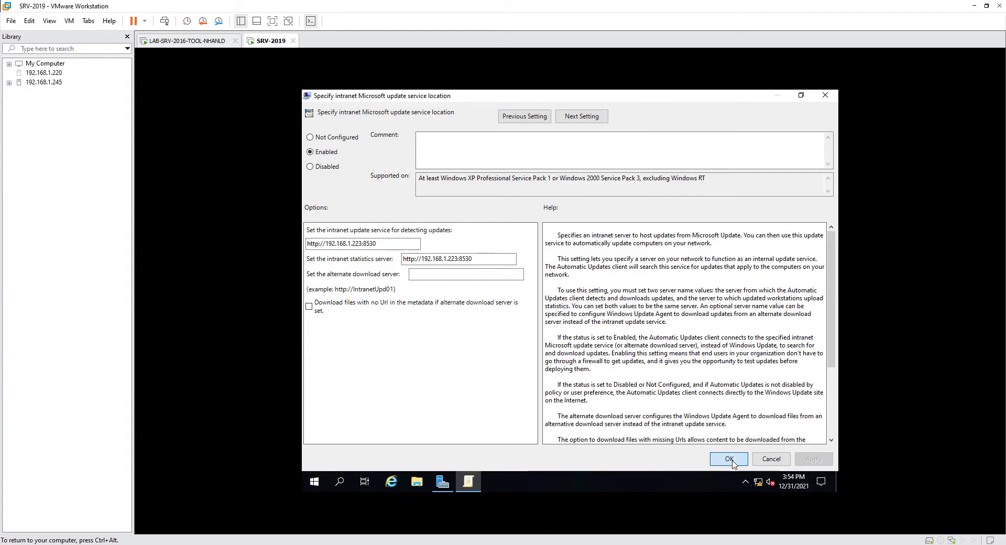
pyautogui.click(730, 459)
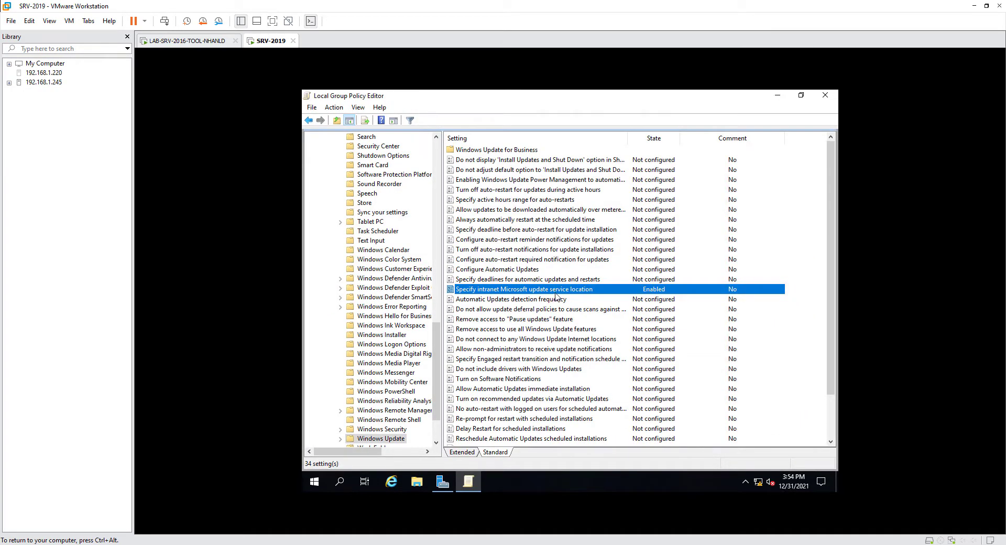
# - Enable Configure Automatic Updates with option 3, auto download and notify, every day at 03:00
pyautogui.click(516, 270)
pyautogui.doubleClick(516, 273)
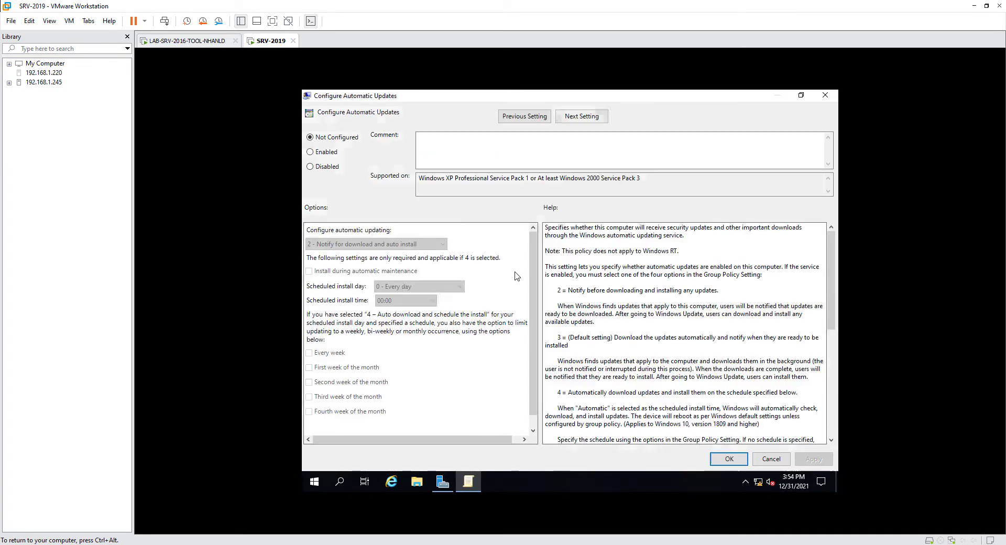
pyautogui.click(325, 152)
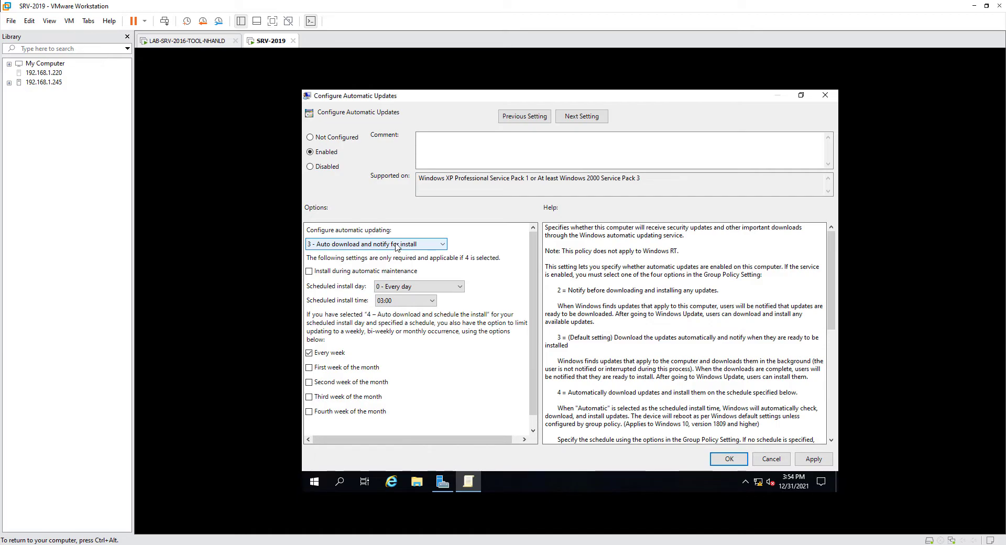
pyautogui.click(410, 289)
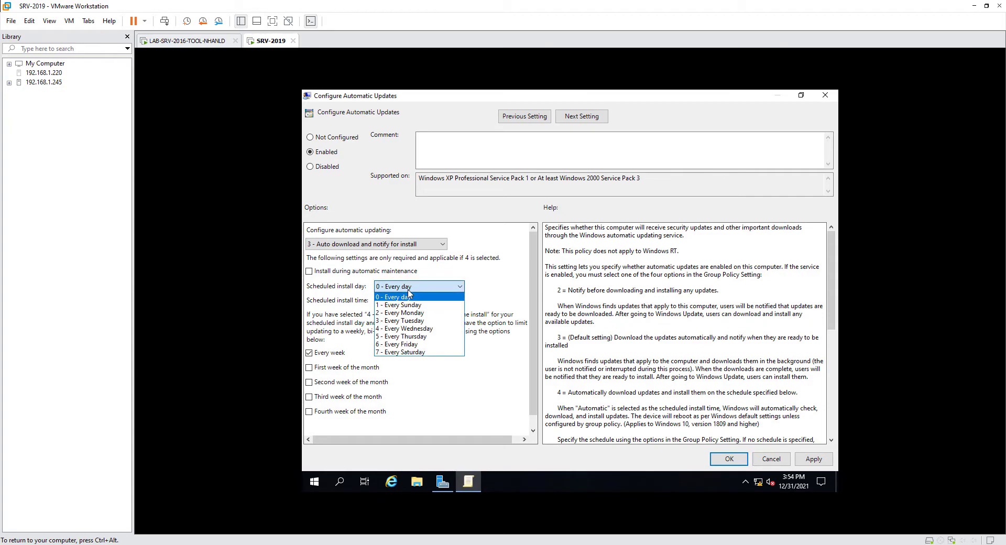
pyautogui.click(407, 298)
pyautogui.click(415, 288)
pyautogui.click(415, 291)
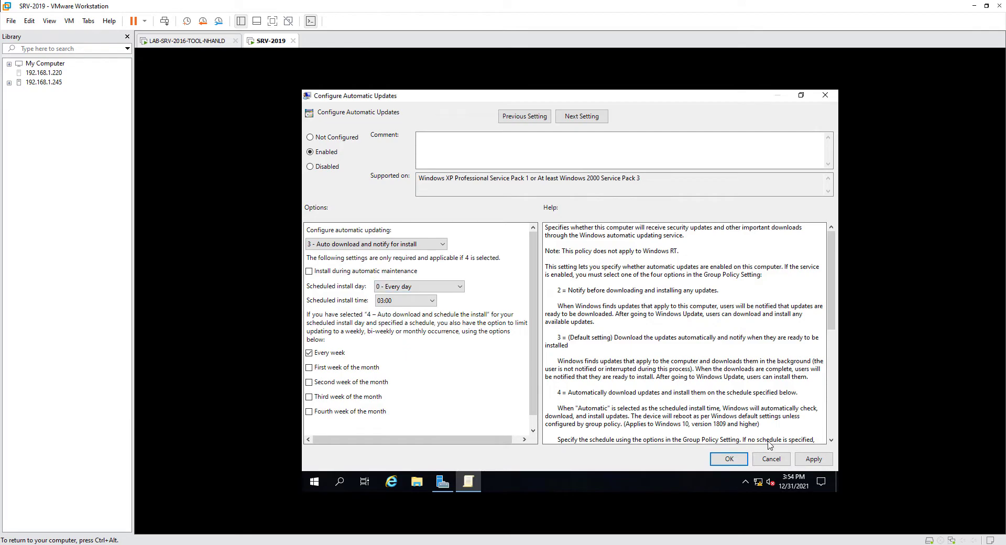
pyautogui.click(814, 459)
pyautogui.click(730, 458)
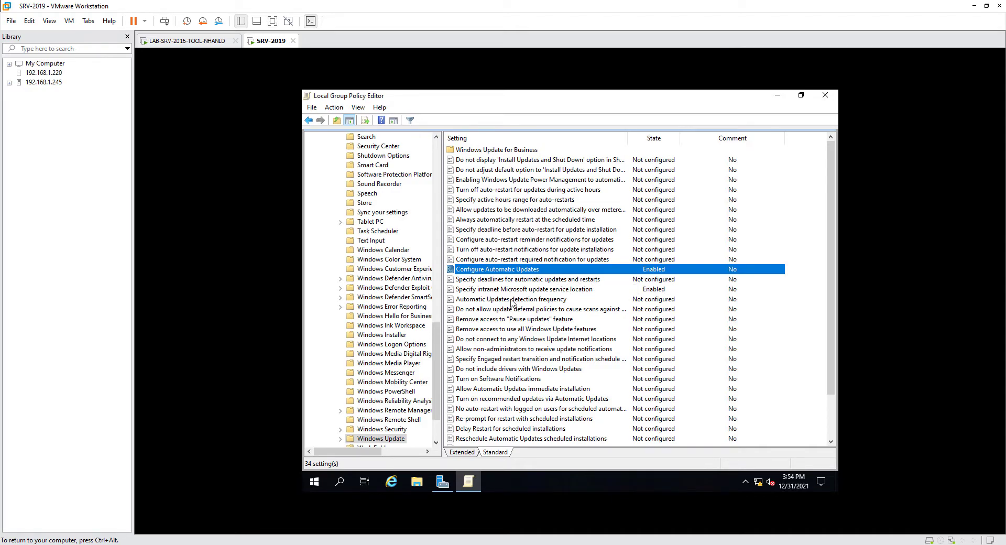
# - Enable Automatic Updates detection frequency, changing the interval from 22 hours to 1 hour
pyautogui.click(543, 299)
pyautogui.doubleClick(543, 302)
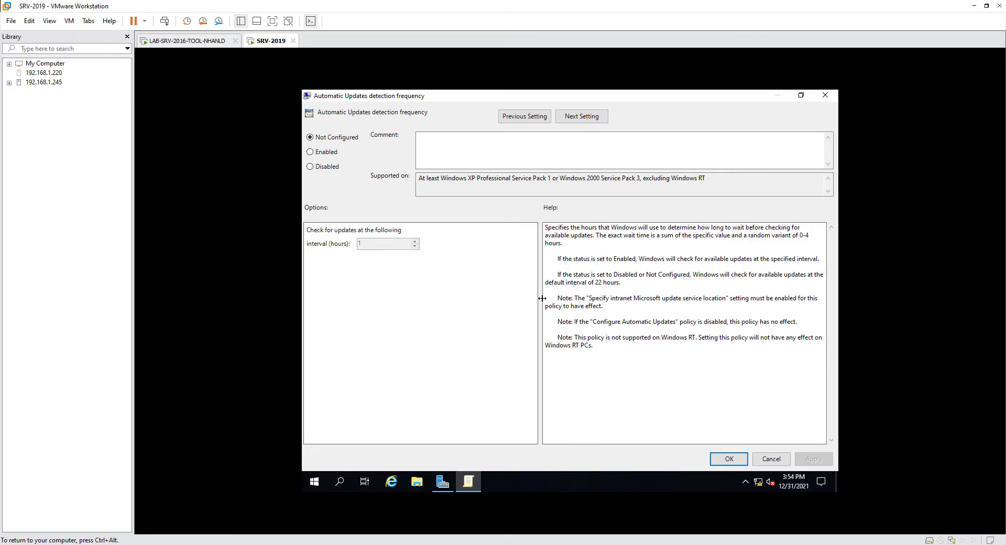
pyautogui.click(328, 152)
pyautogui.moveTo(378, 244); pyautogui.dragTo(325, 249)
pyautogui.write('1')
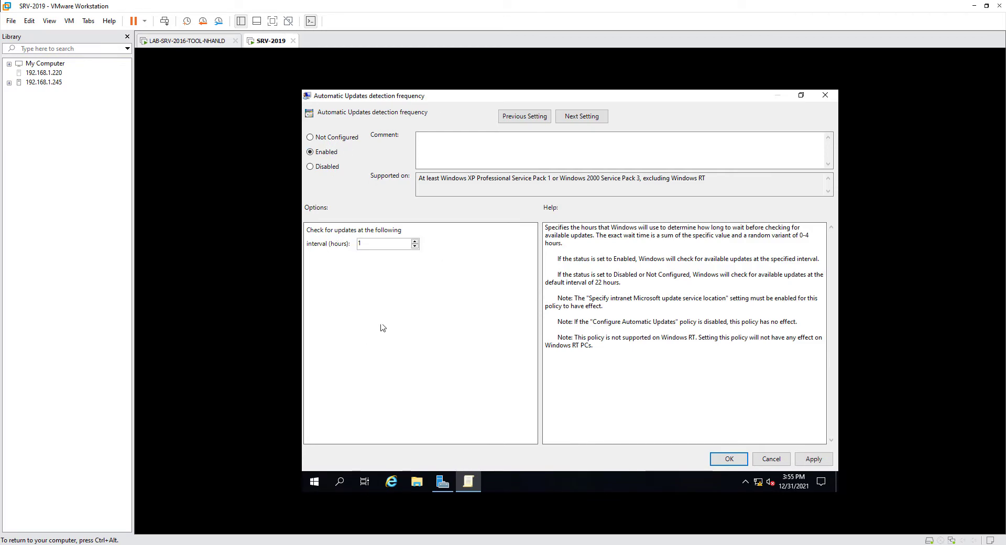
pyautogui.click(729, 459)
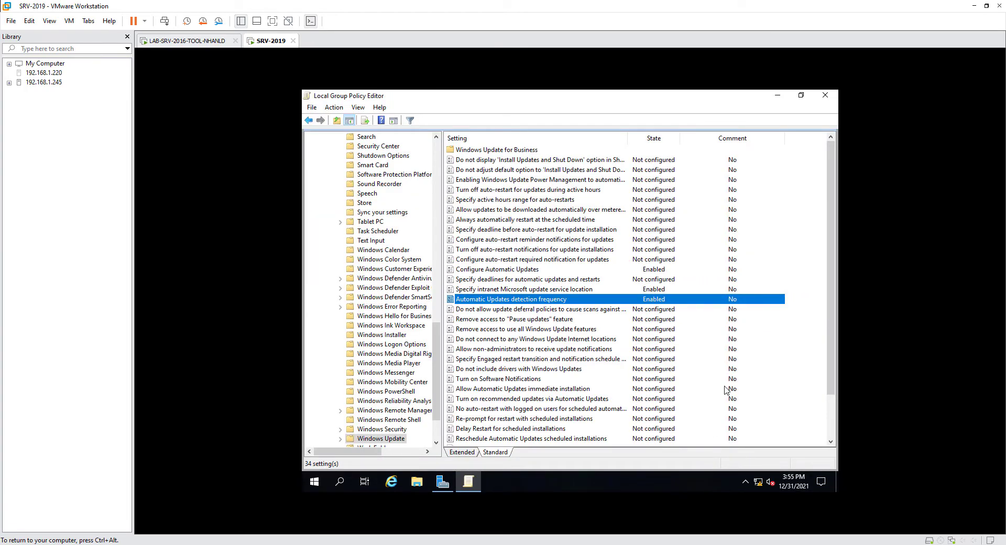
pyautogui.scroll(-2, 676, 338)
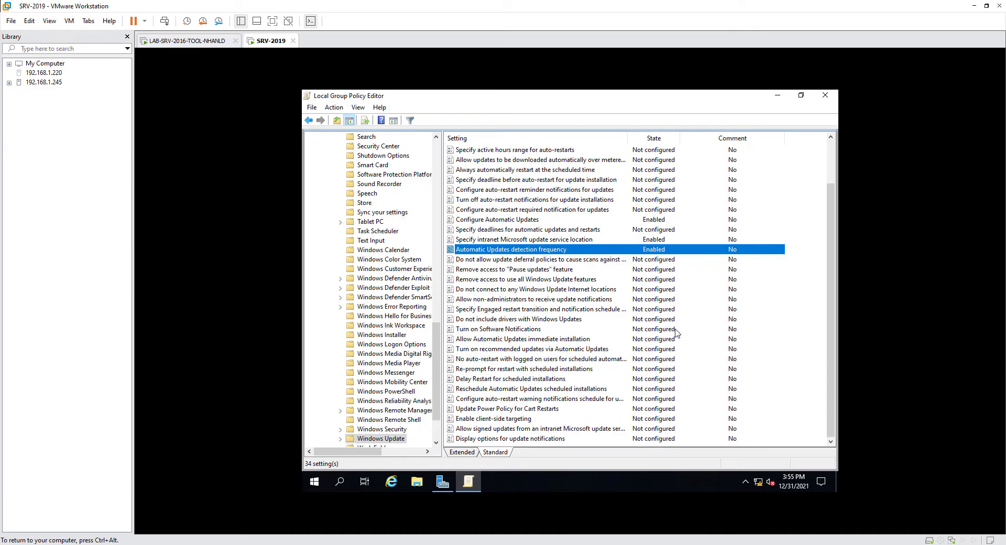
# - Enable client-side targeting with WINDOW as this computer's target group name
pyautogui.doubleClick(516, 419)
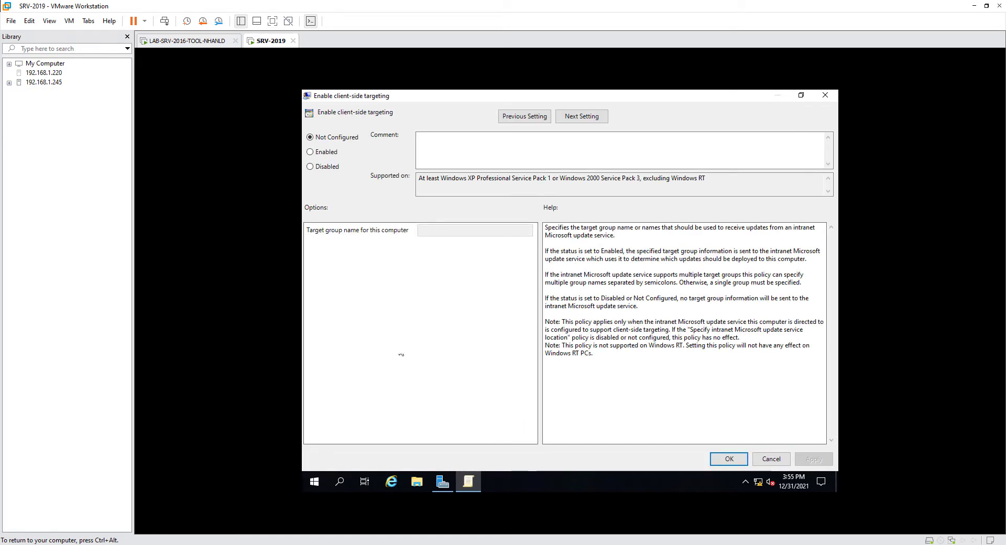
pyautogui.click(324, 152)
pyautogui.click(455, 231)
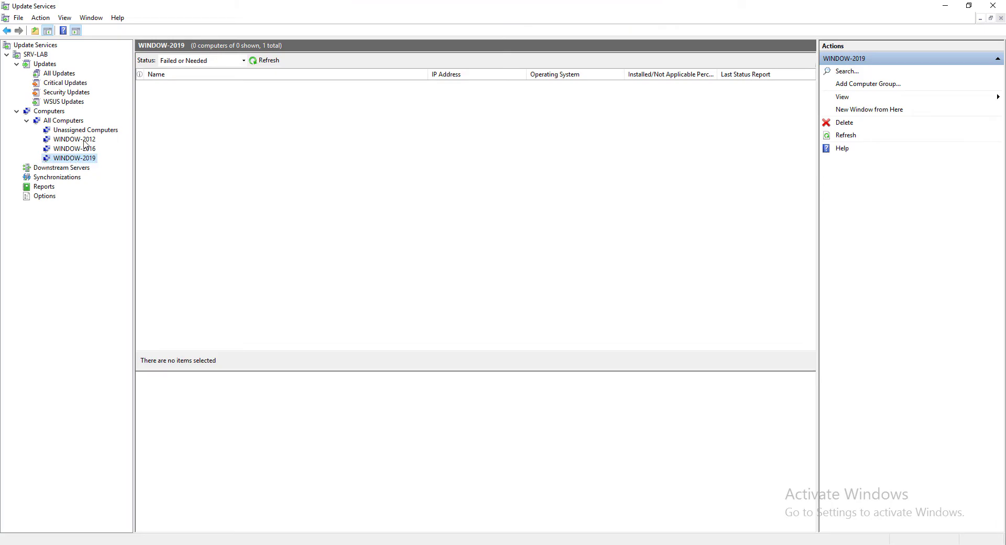
pyautogui.click(606, 8)
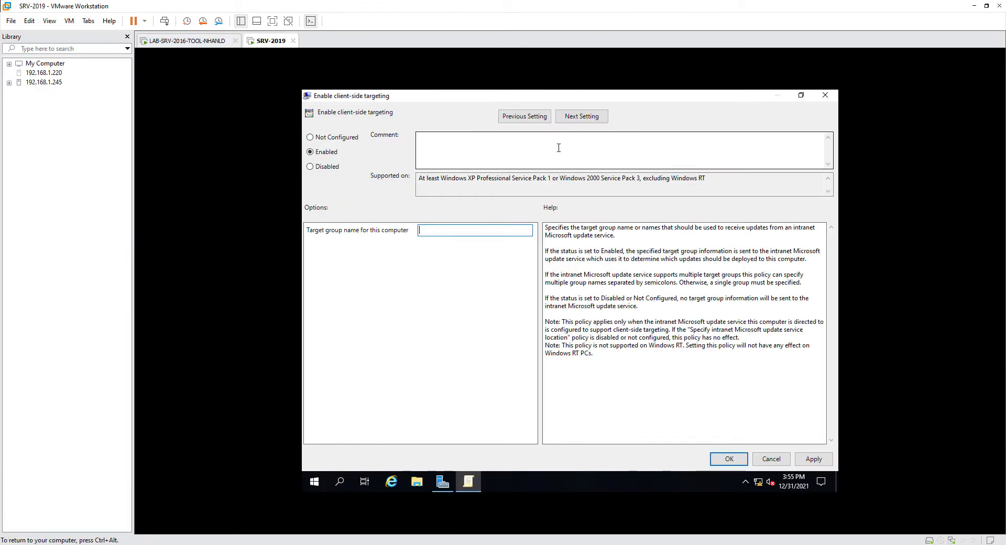
pyautogui.write('WINDOW')
pyautogui.click(814, 459)
pyautogui.click(730, 459)
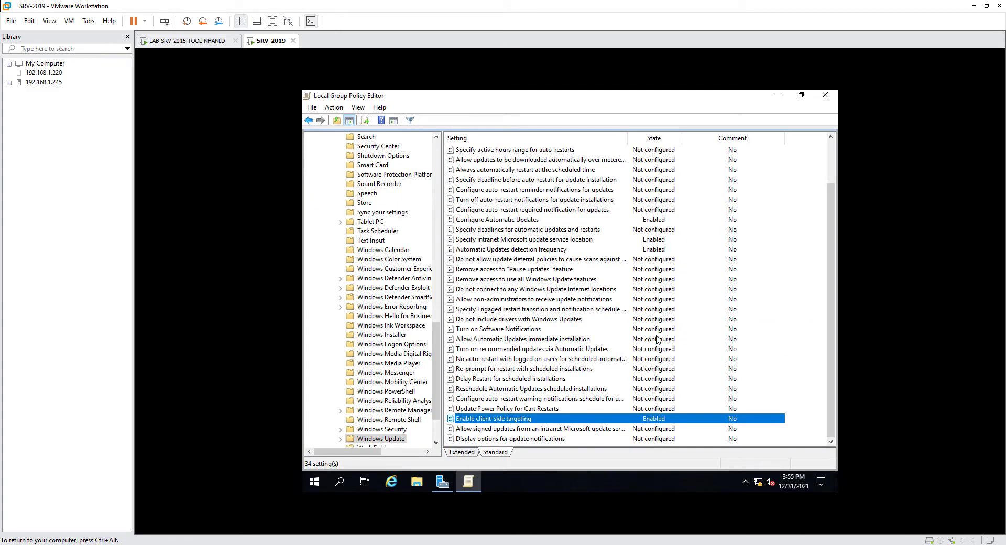
pyautogui.scroll(2, 657, 340)
pyautogui.scroll(-2, 659, 340)
# - Minimize the editor, open a command prompt and run gpupdate /force
pyautogui.click(779, 98)
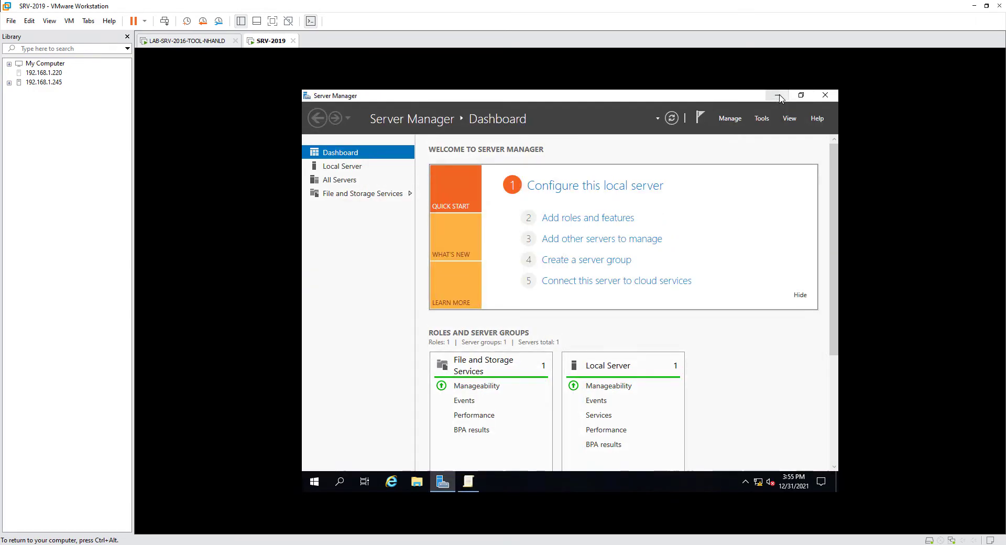
pyautogui.rightClick(322, 483)
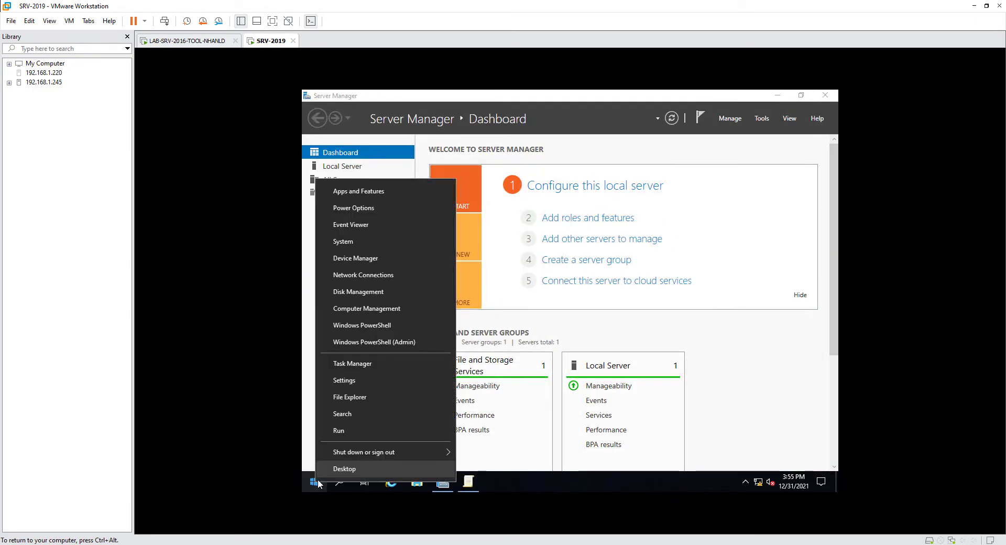
pyautogui.click(350, 429)
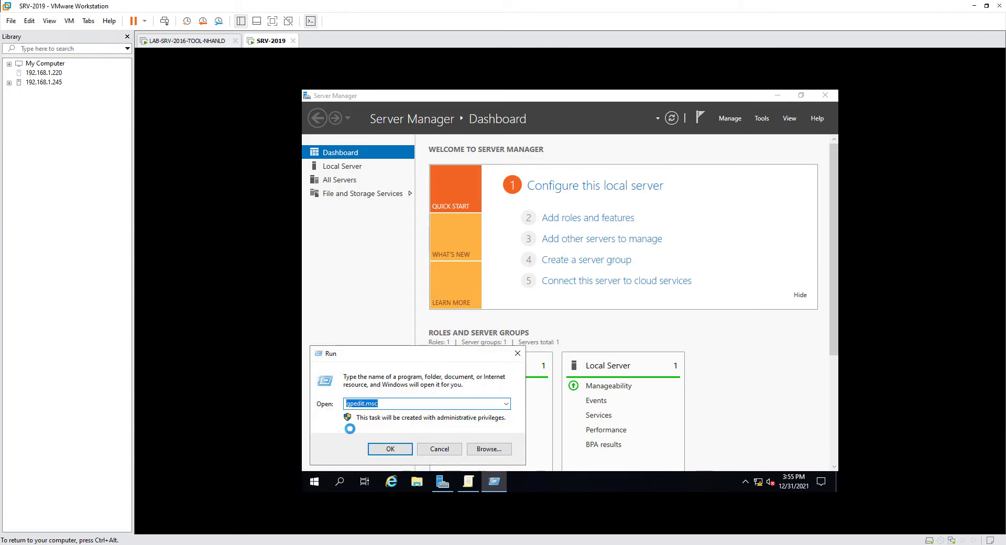
pyautogui.write('cmd')
pyautogui.press('Return')
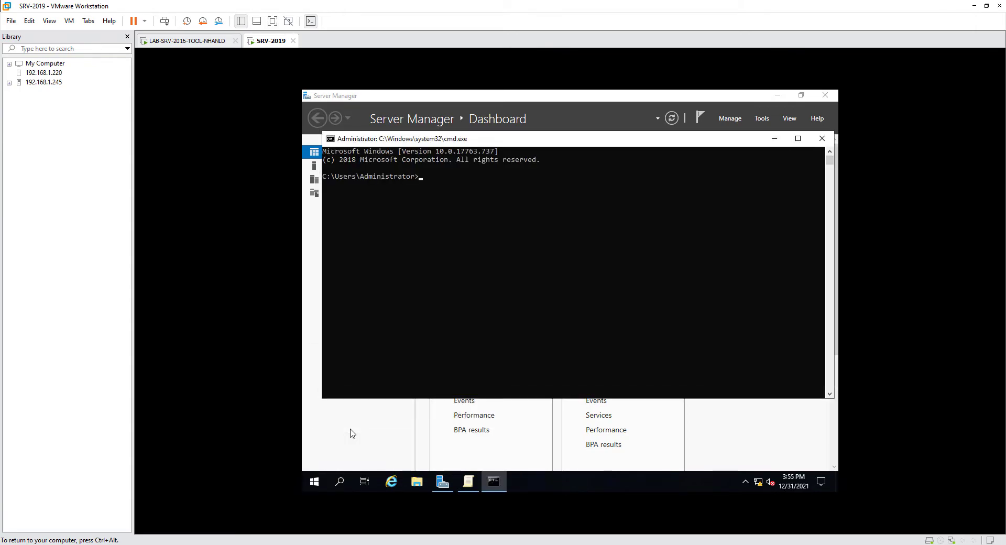
pyautogui.write('gpupdate /force')
pyautogui.press('Return')
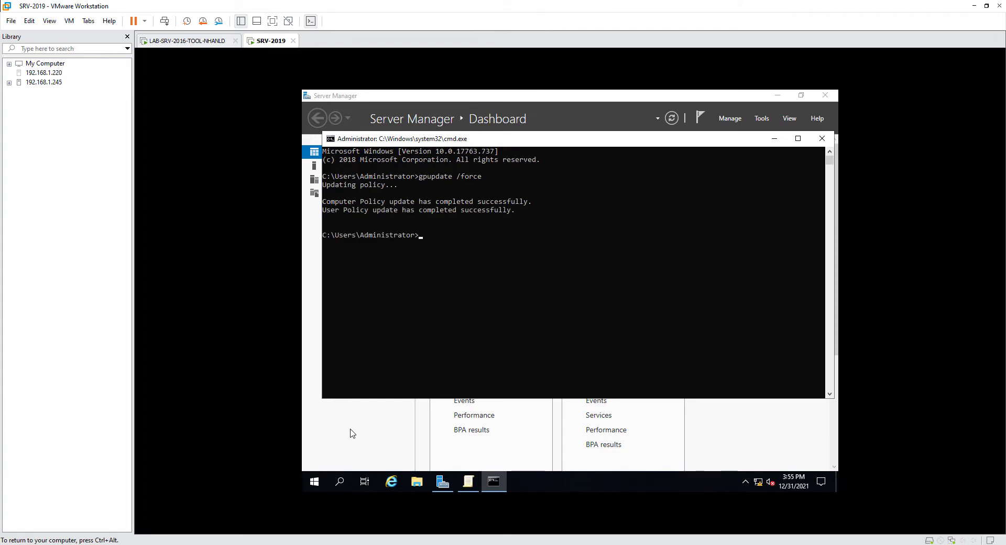
# - Run gpresult /r to review the applied policies, then minimize the command window
pyautogui.write('presult /r')
pyautogui.press('Return')
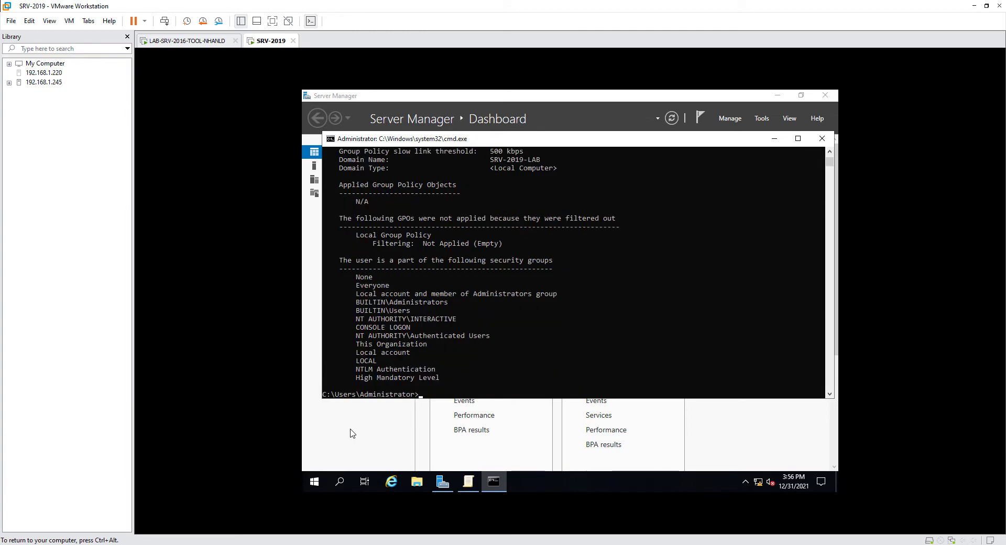
pyautogui.scroll(1, 540, 263)
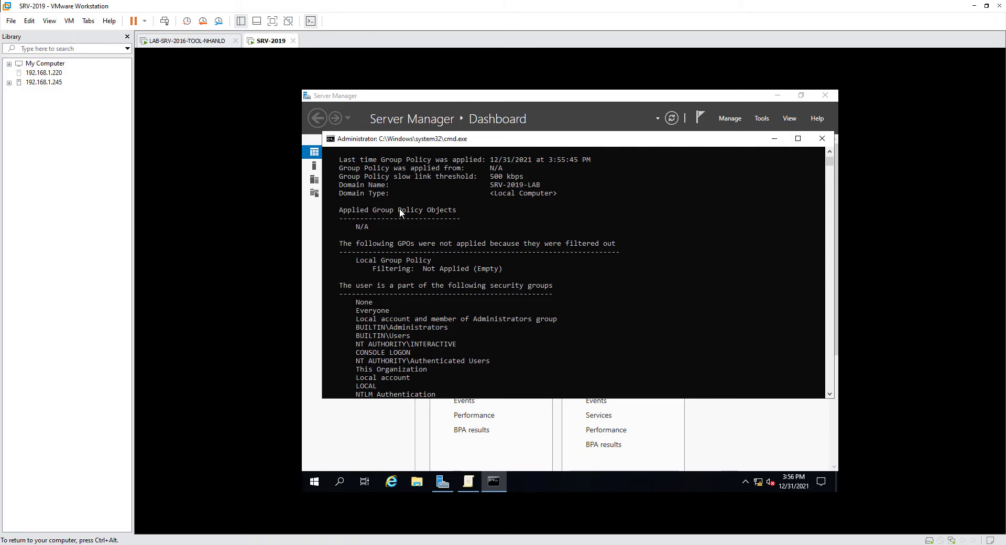
pyautogui.scroll(-4, 494, 269)
pyautogui.scroll(3, 495, 269)
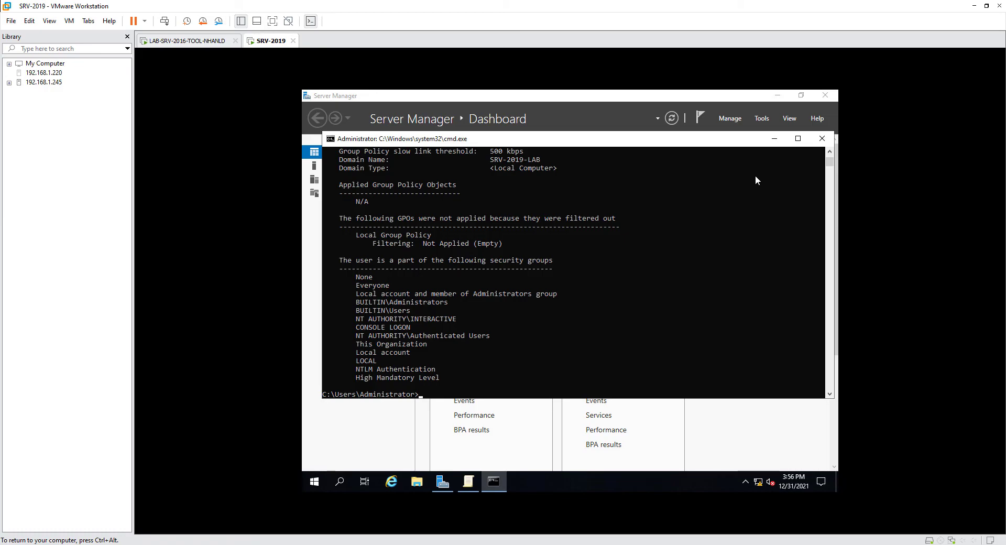
pyautogui.click(774, 139)
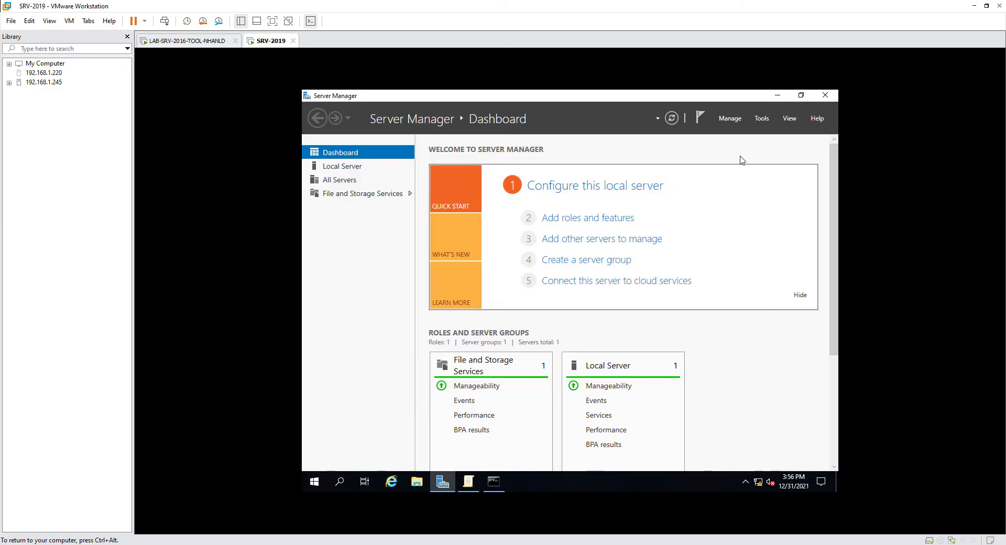
# - Open Settings > Update & Security and view the configured update policies set by Group Policy
pyautogui.click(778, 96)
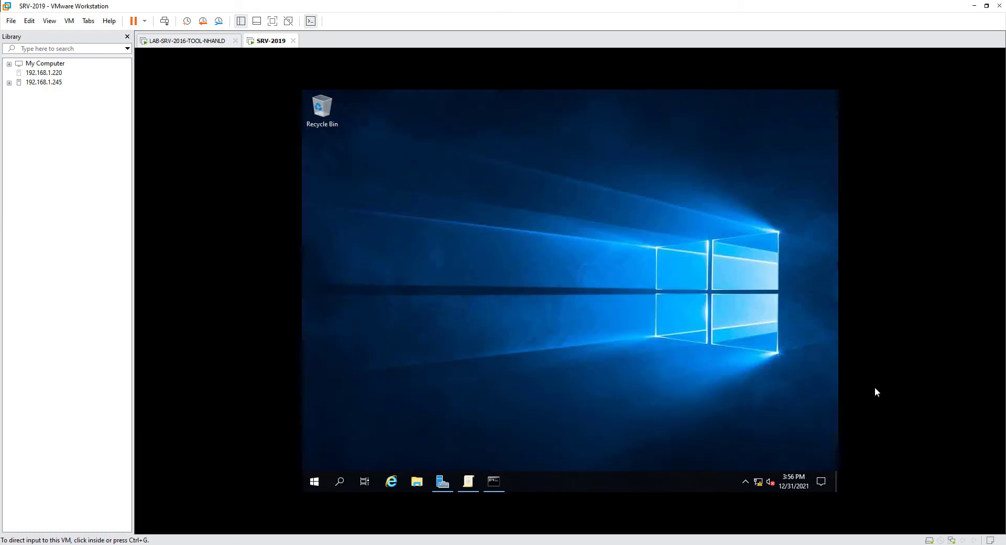
pyautogui.click(821, 483)
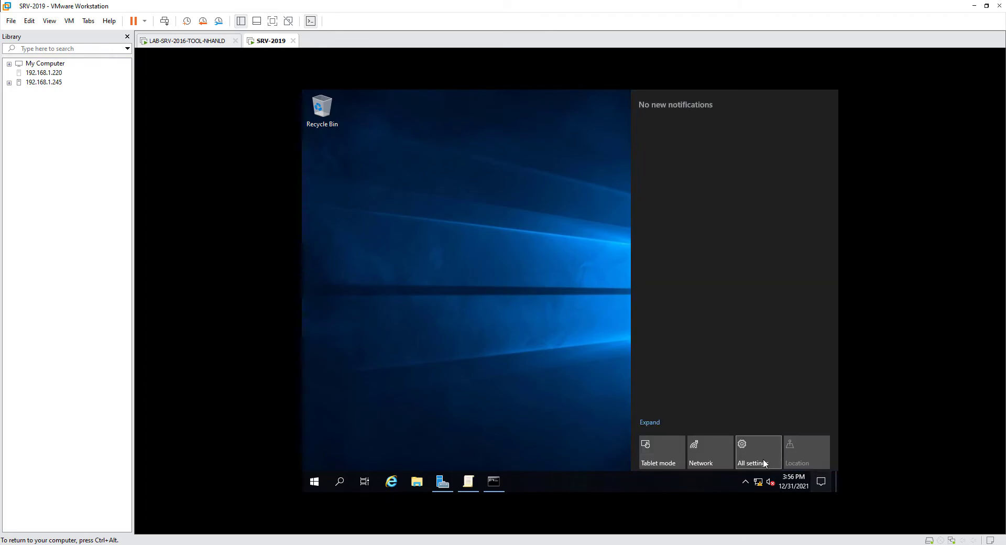
pyautogui.click(758, 453)
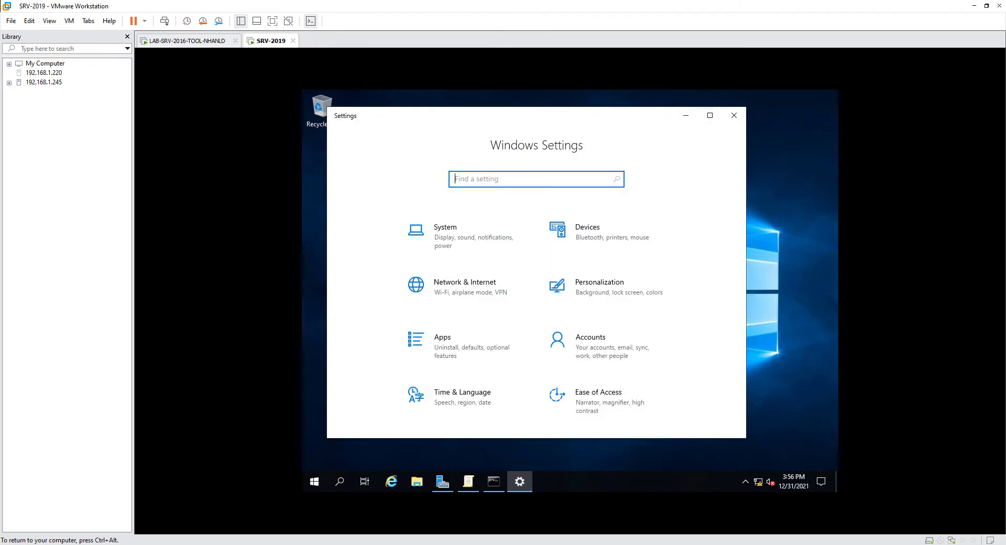
pyautogui.click(710, 115)
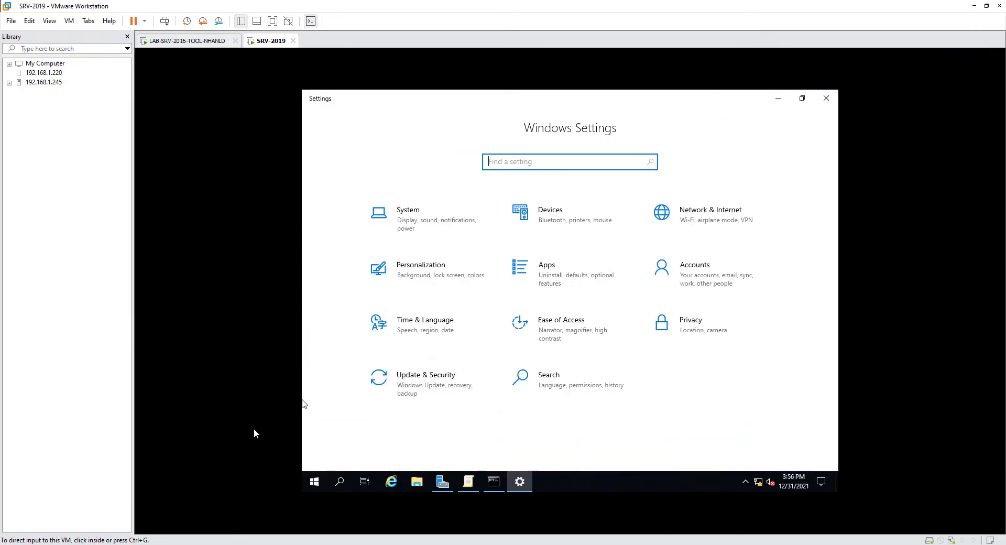
pyautogui.click(433, 396)
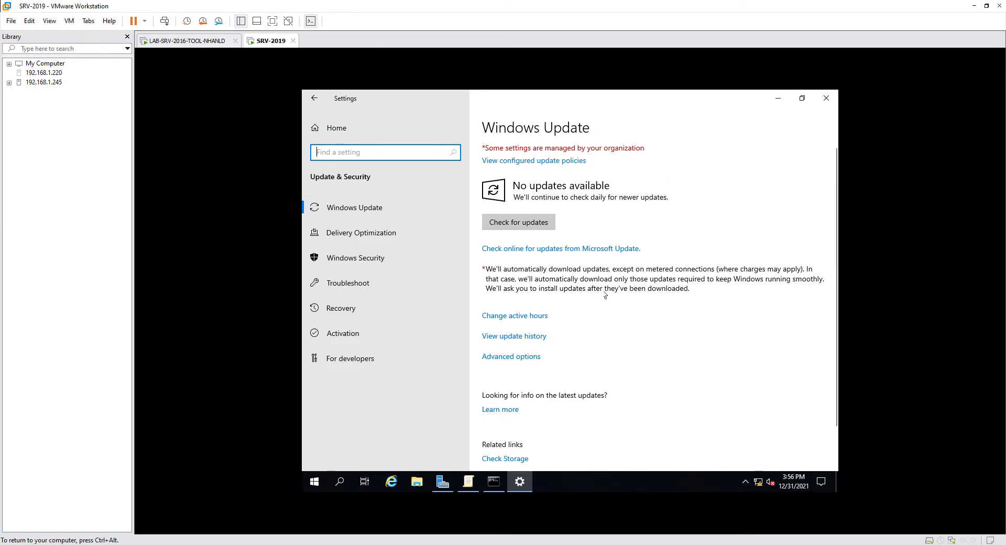
pyautogui.click(530, 162)
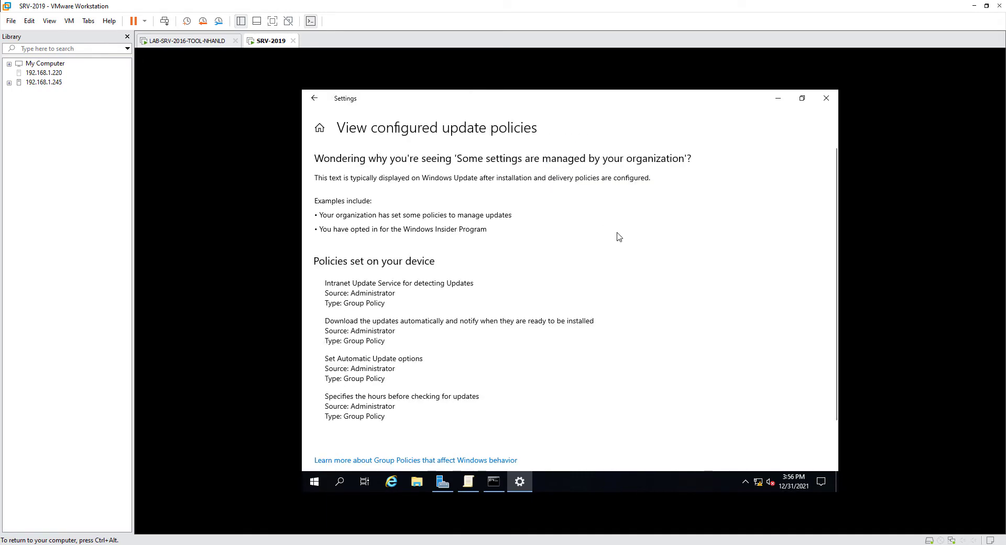